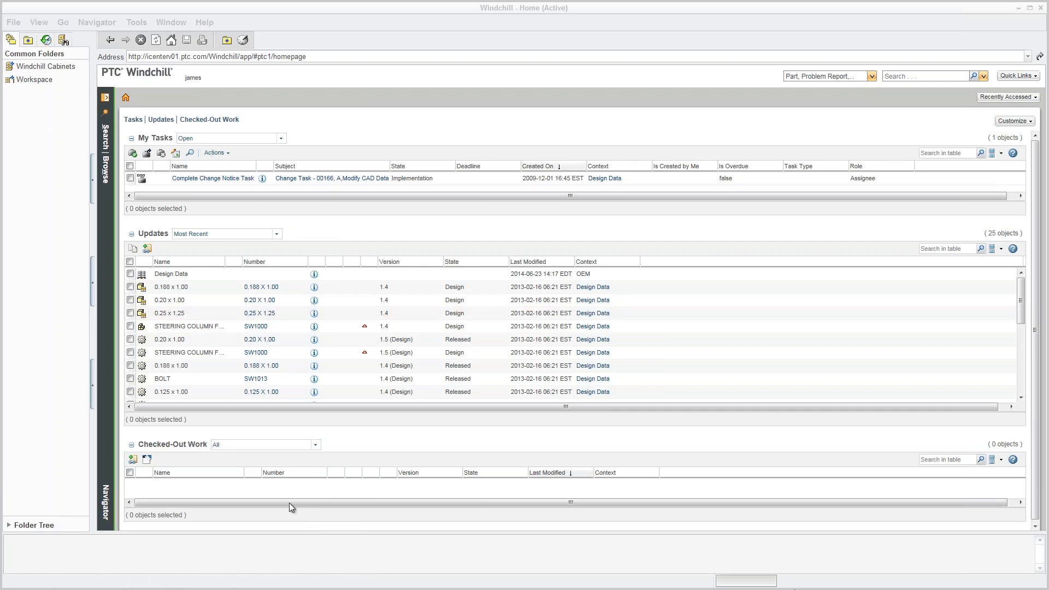
Browse via Recent Products to the Design Data product's Folders page in Windchill.
click(105, 180)
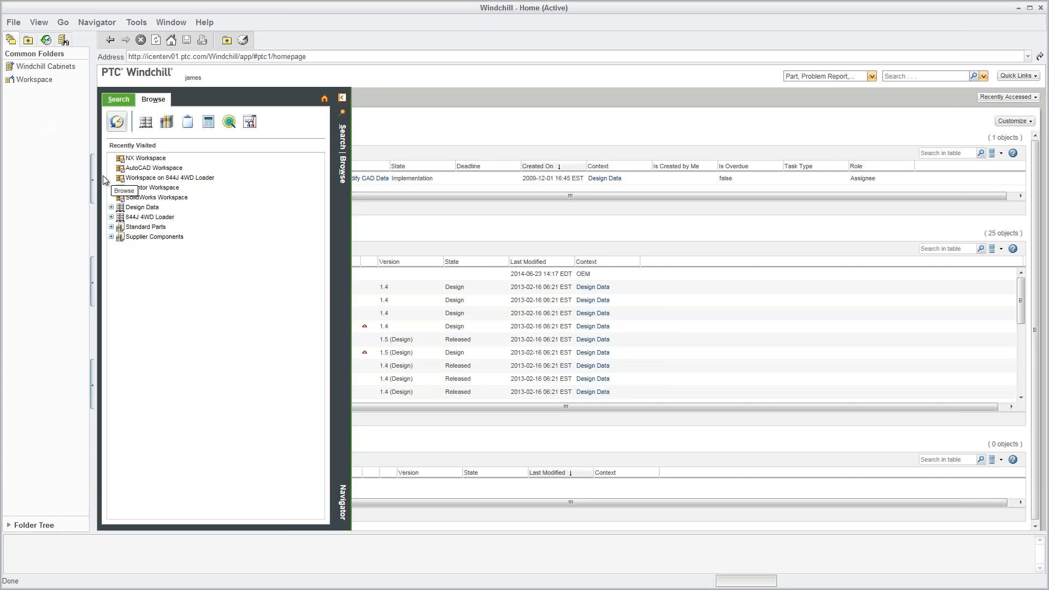
click(143, 127)
click(143, 159)
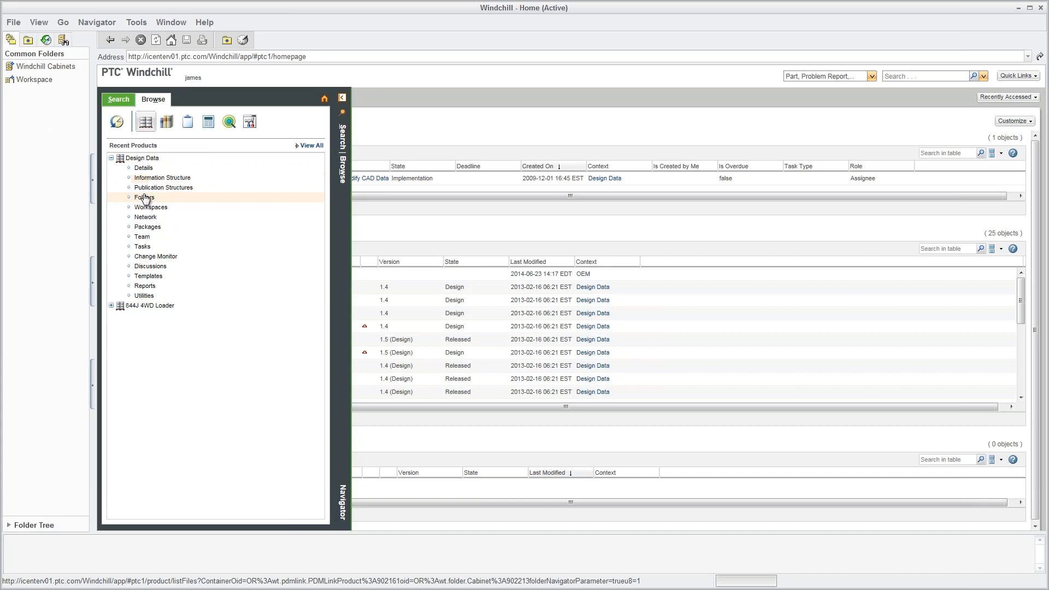
click(145, 198)
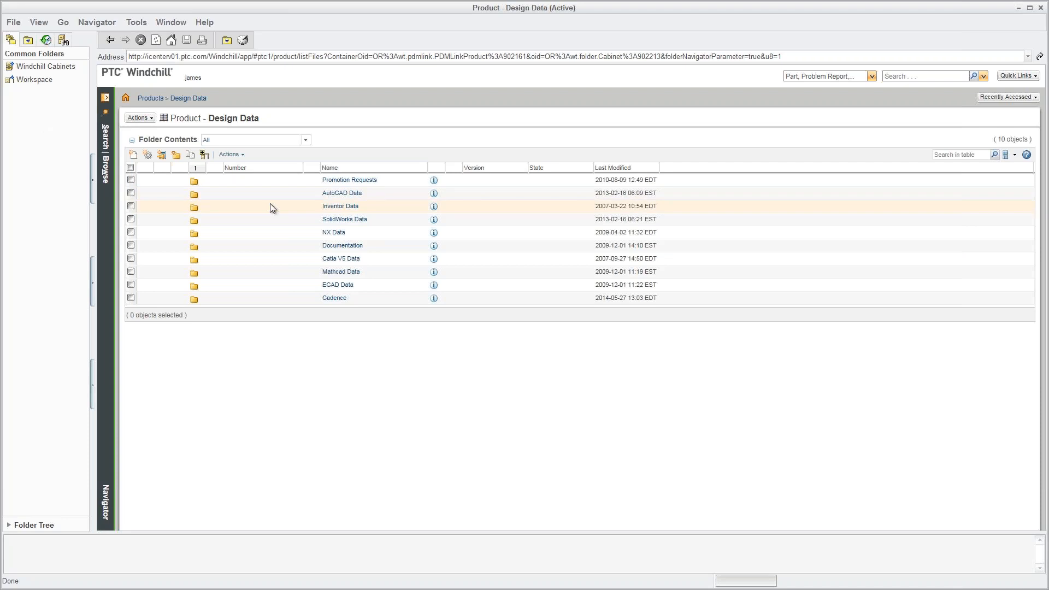
Open the SolidWorks Data folder, then go to the Design Data product's Details page.
click(340, 221)
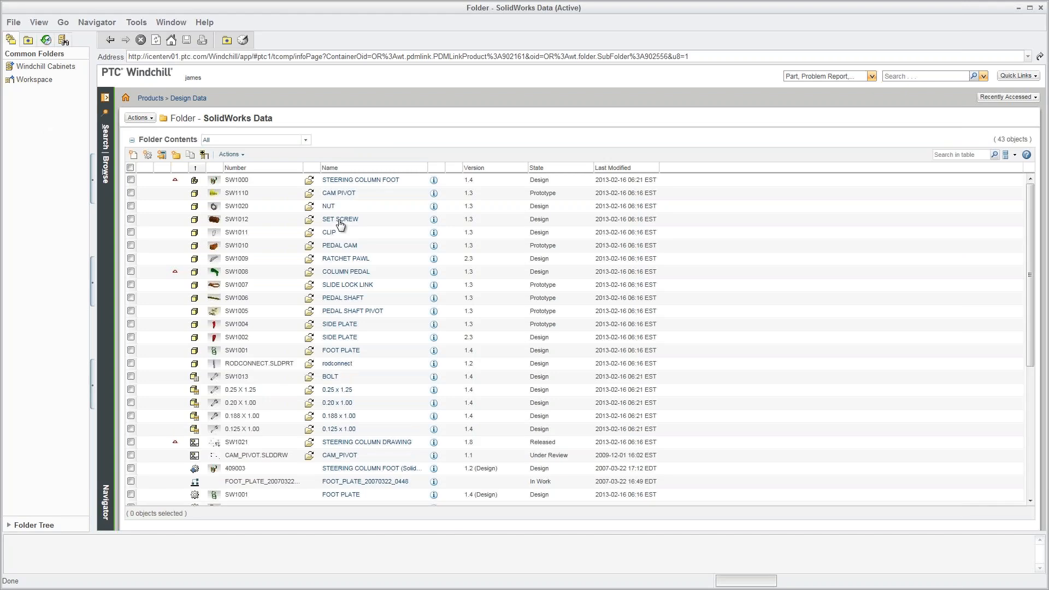
click(106, 177)
click(142, 169)
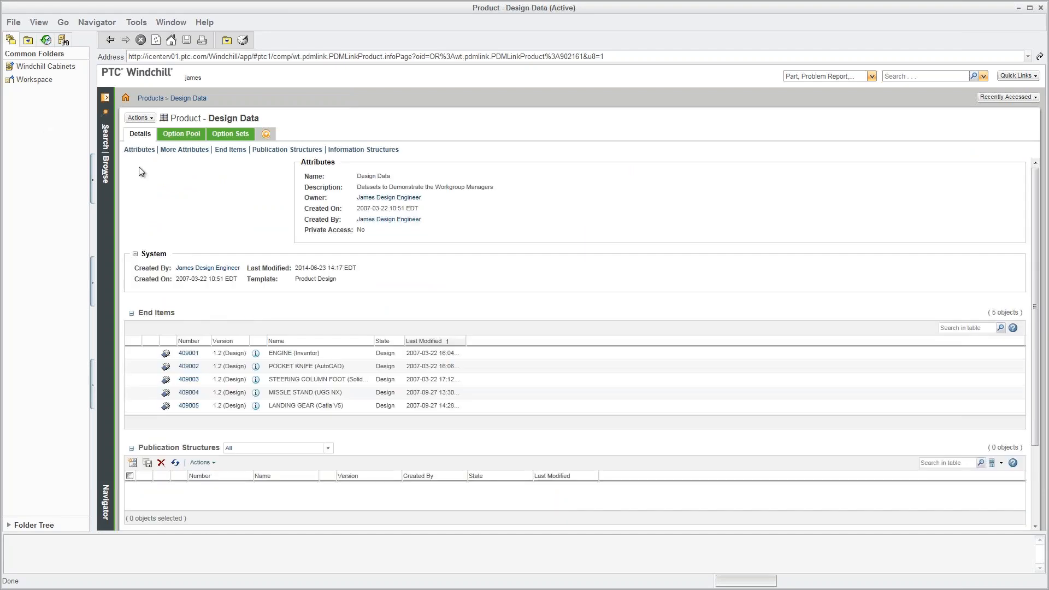
Open end item 409003 STEERING COLUMN FOOT and load its whole assembly into the 3-D visualization.
click(256, 380)
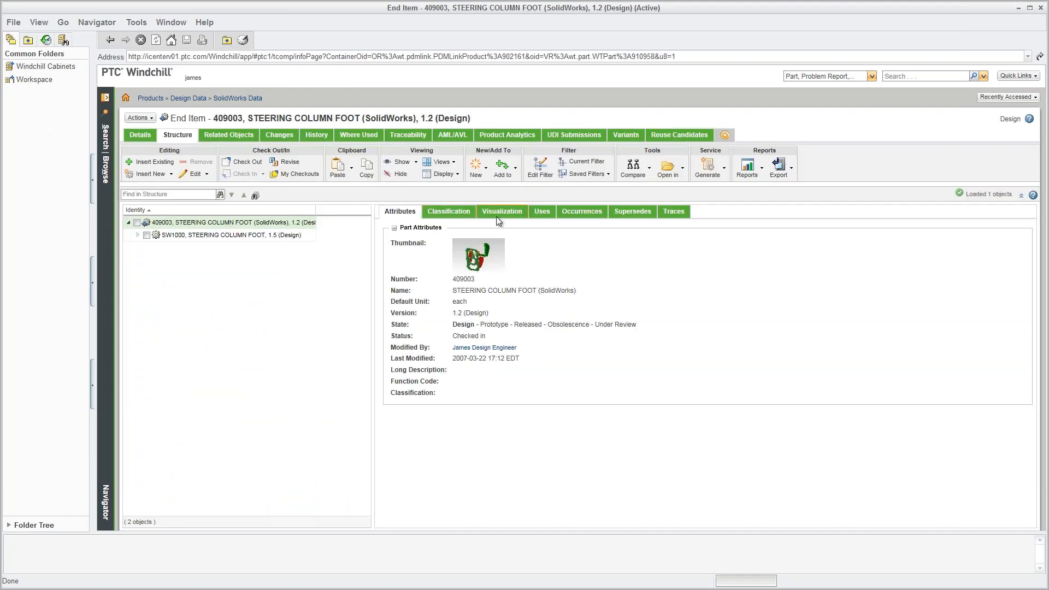
click(499, 218)
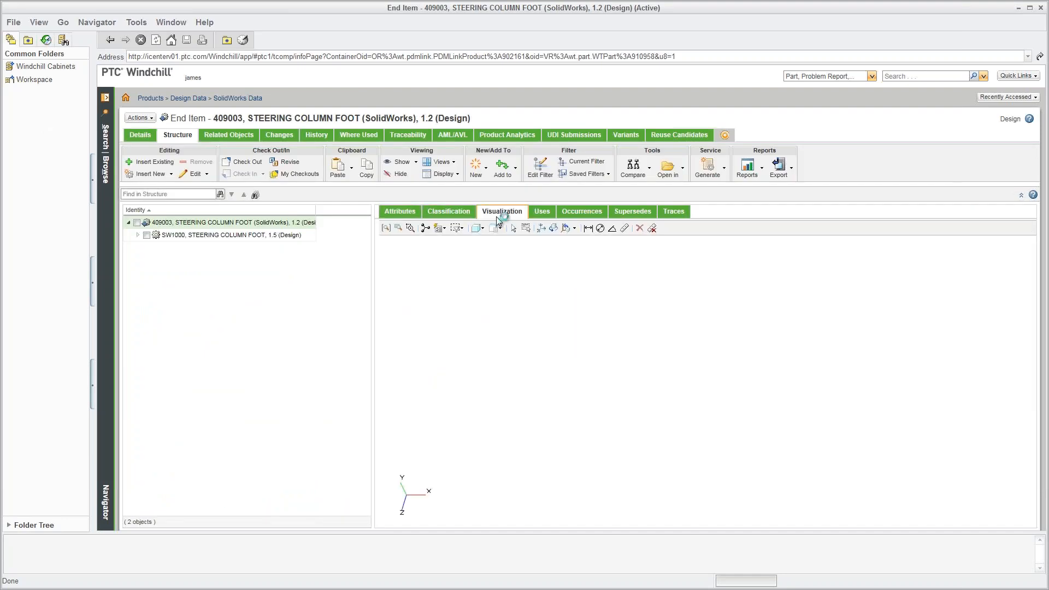
click(136, 223)
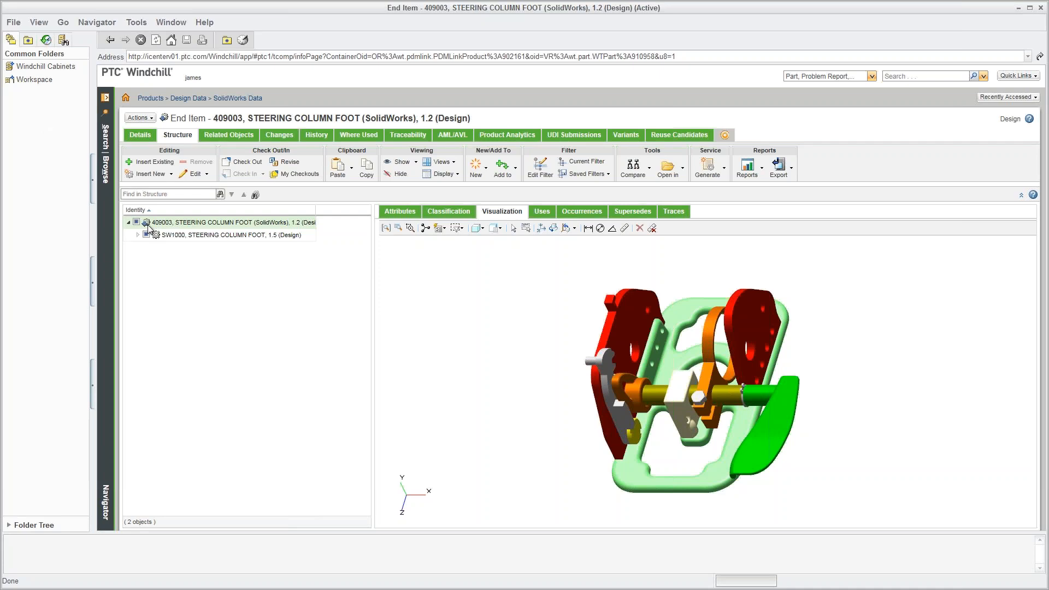
click(182, 138)
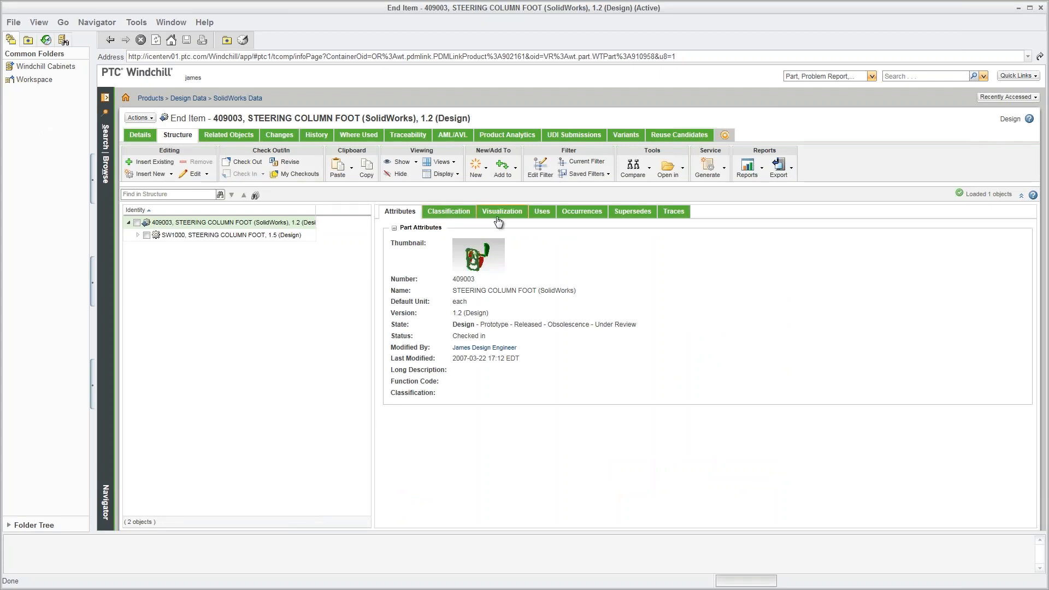
click(498, 217)
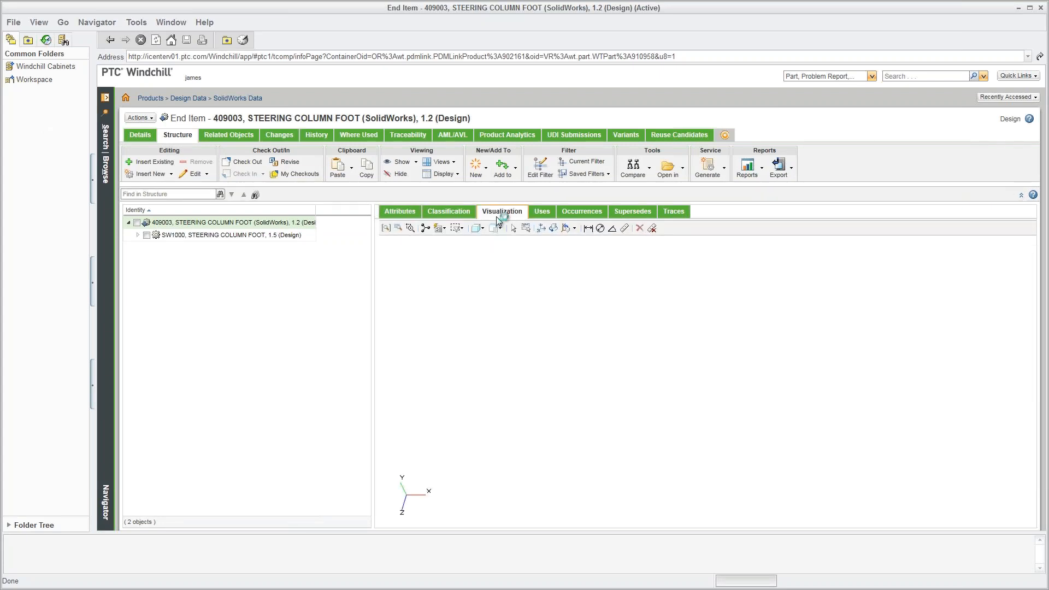
click(136, 223)
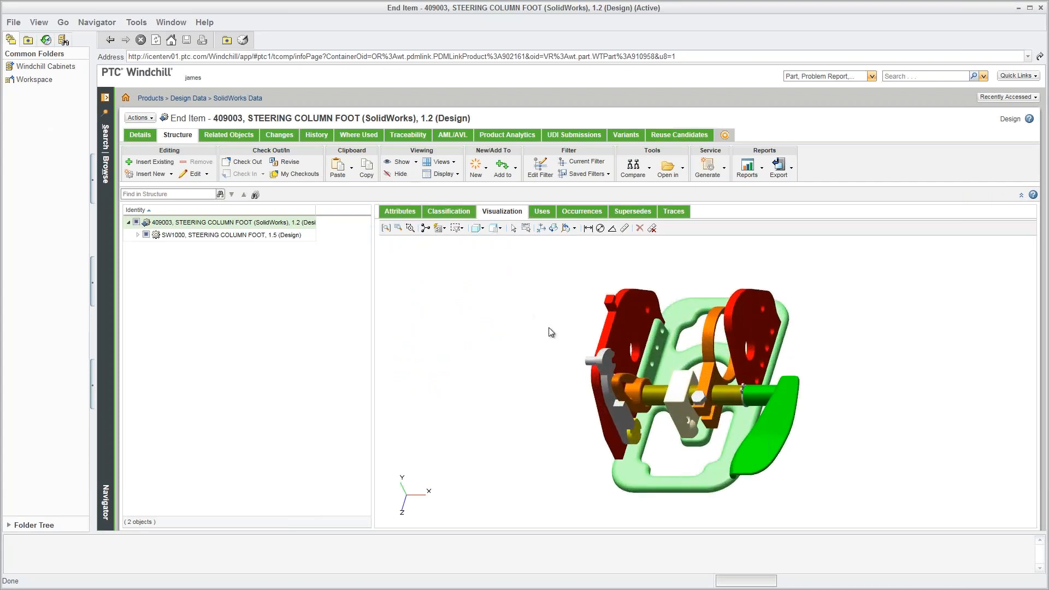
Inspect the assembly in 3-D and expand SW1000 to list its 14 child parts.
mouse_move(569, 329)
middle_down()
mouse_move(697, 367)
mouse_move(569, 335)
mouse_move(571, 322)
middle_up()
scroll(571, 321, up, 3)
scroll(571, 321, down, 2)
scroll(572, 321, down, 3)
scroll(571, 321, up, 3)
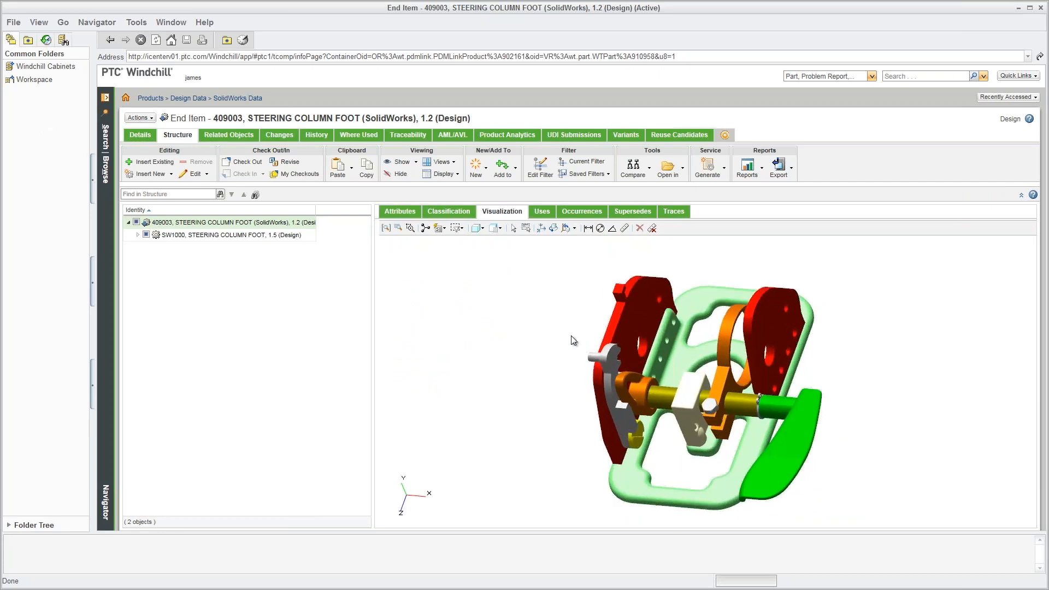
mouse_move(575, 333)
shift+middle_down()
mouse_move(614, 304)
mouse_move(605, 330)
mouse_move(585, 319)
shift+middle_up()
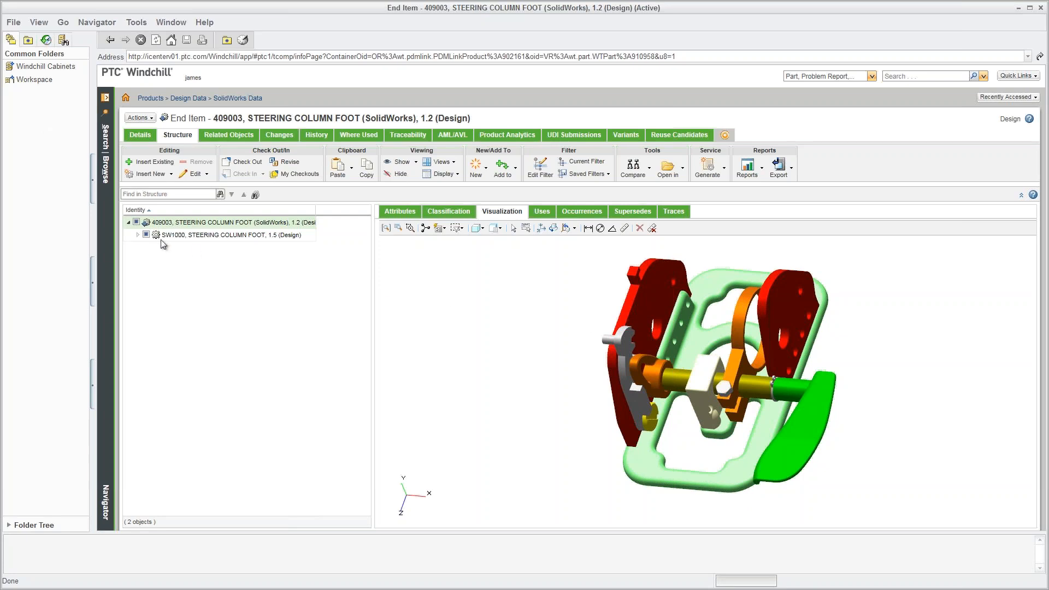
click(138, 235)
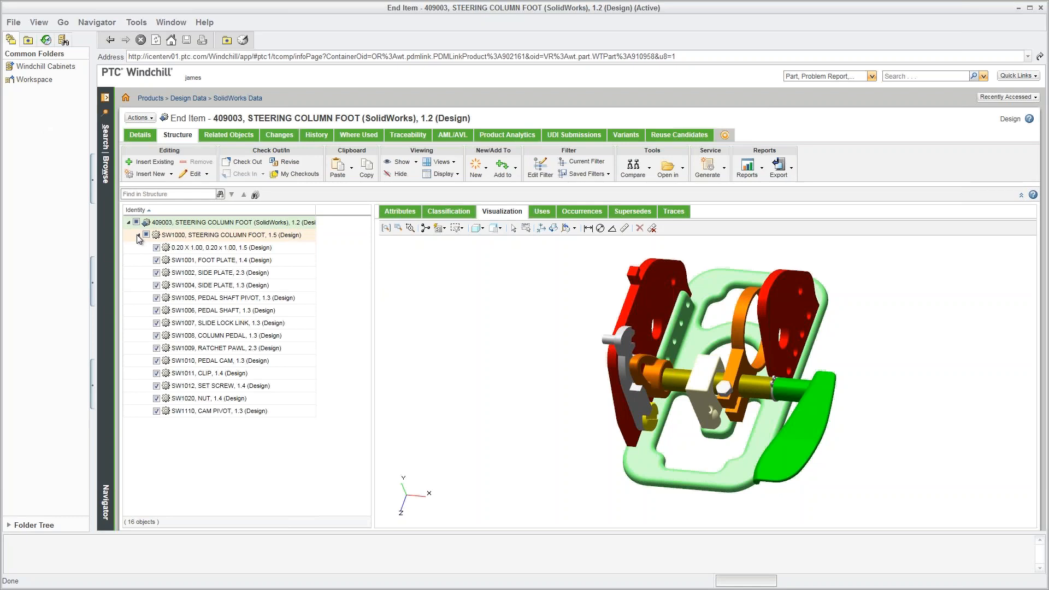
Open the SW1001 FOOT PLATE information page and review its Structure and Attributes.
right_click(189, 264)
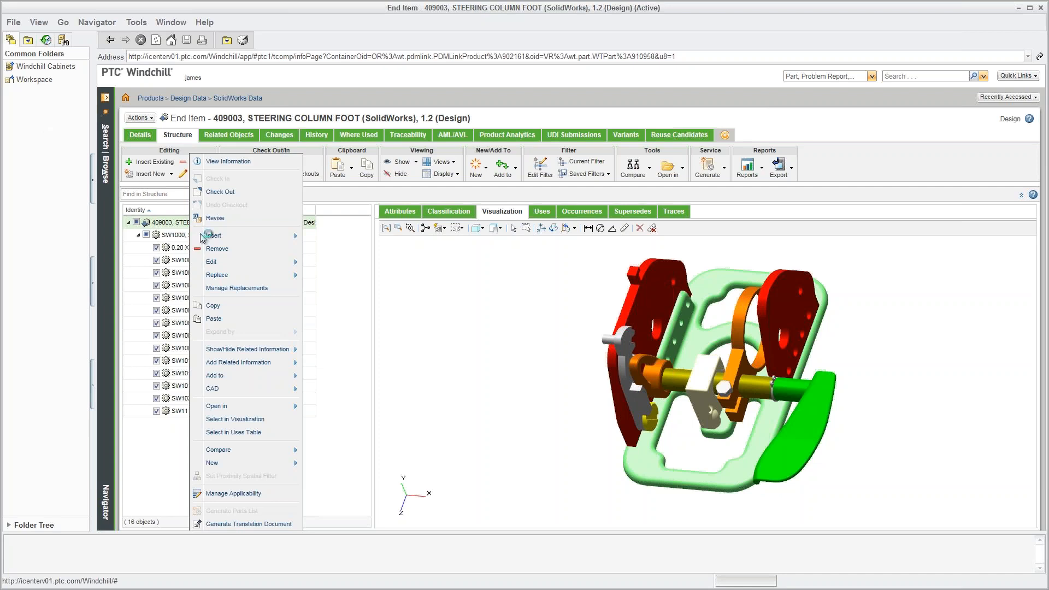
click(214, 163)
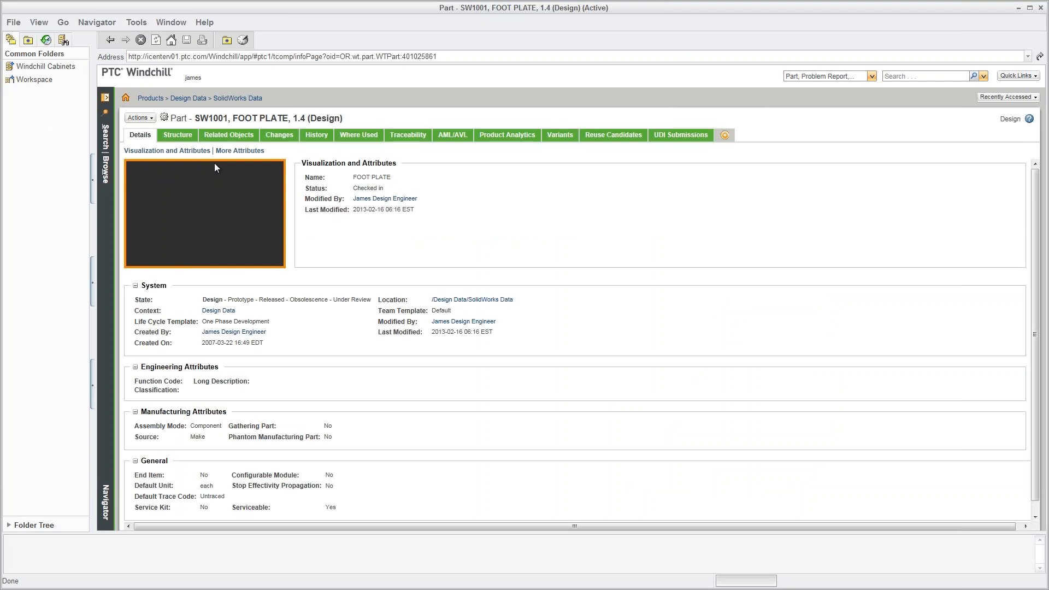
click(174, 138)
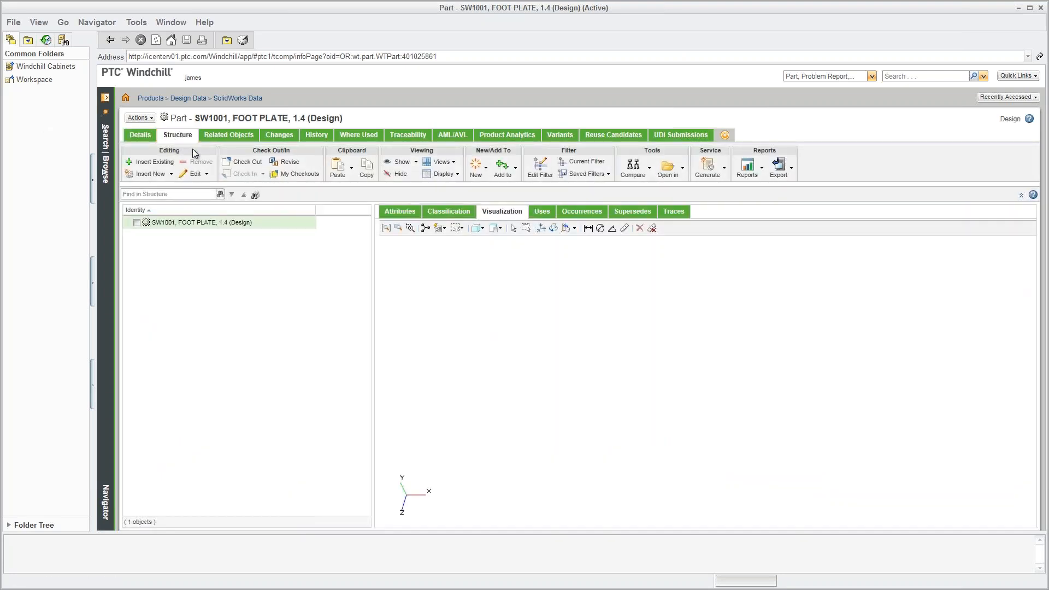
click(394, 212)
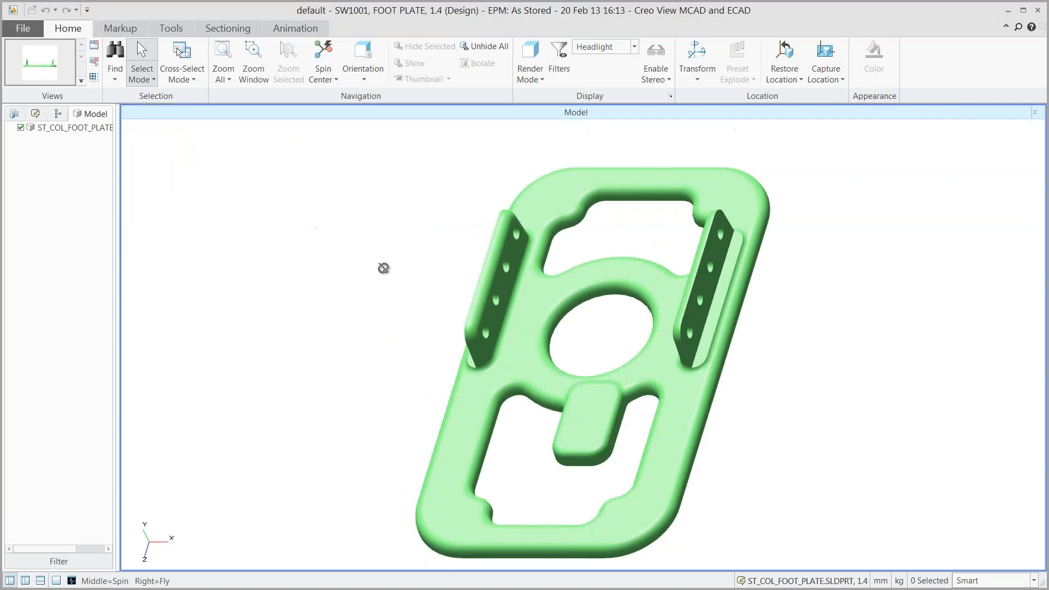
drag(384, 267, 432, 234)
Spin, zoom and pan the FOOT PLATE model in Creo View to inspect it.
middle_drag(384, 271, 433, 232)
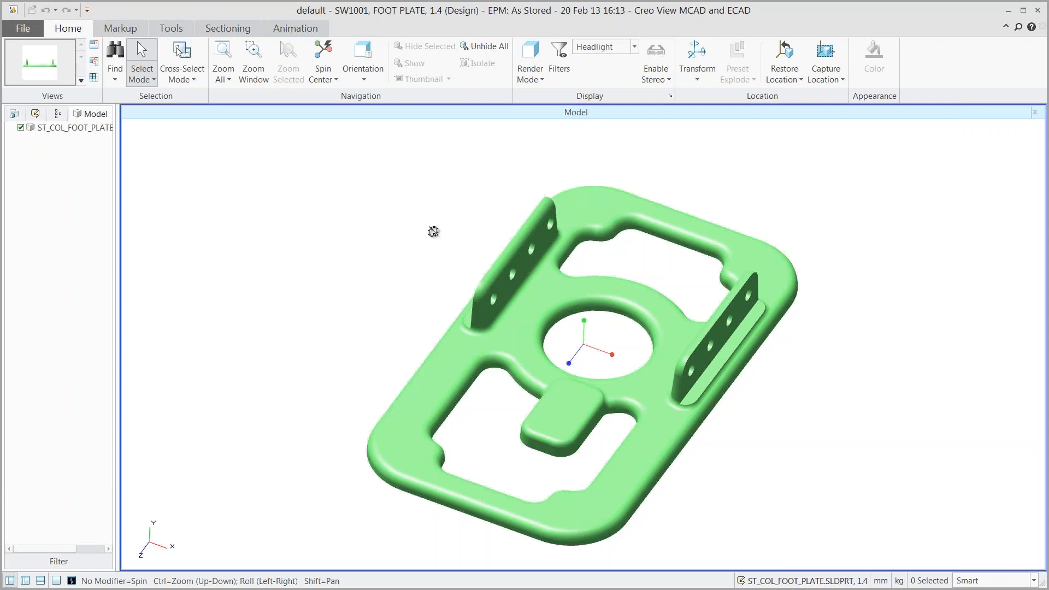
middle_drag(434, 231, 432, 239)
scroll(438, 292, down, 4)
scroll(453, 371, up, 3)
shift+middle_drag(389, 294, 418, 308)
Draw a rectangle markup around the foot plate's centre pad.
click(120, 28)
click(74, 68)
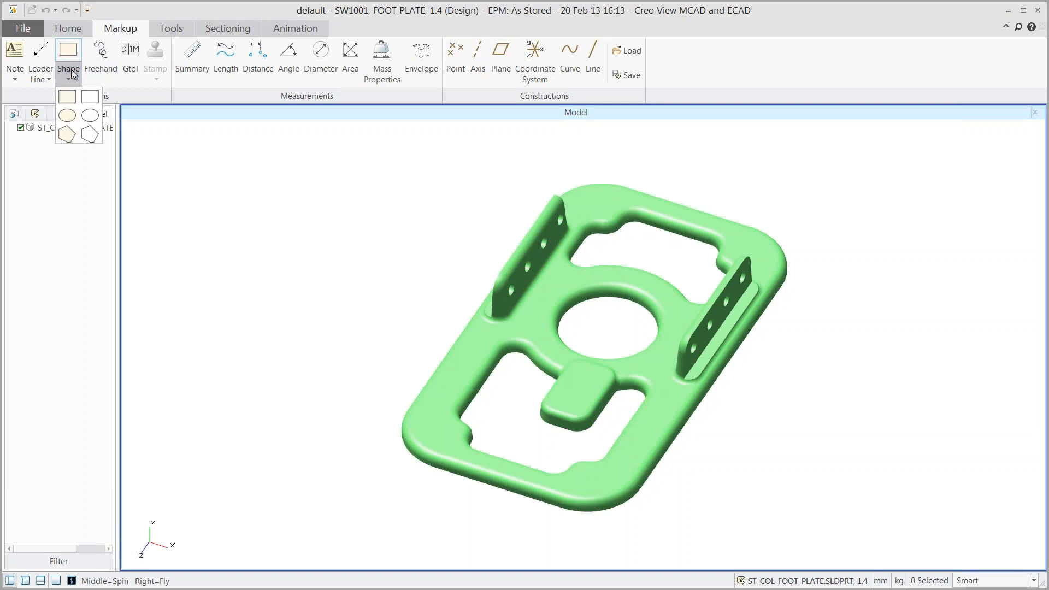
click(101, 109)
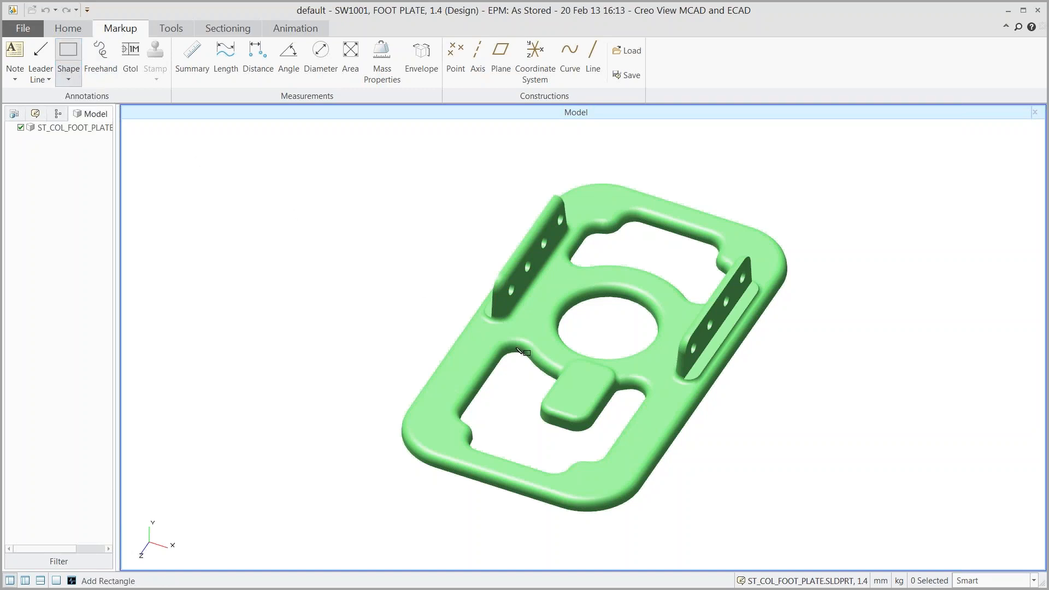
drag(539, 349, 624, 443)
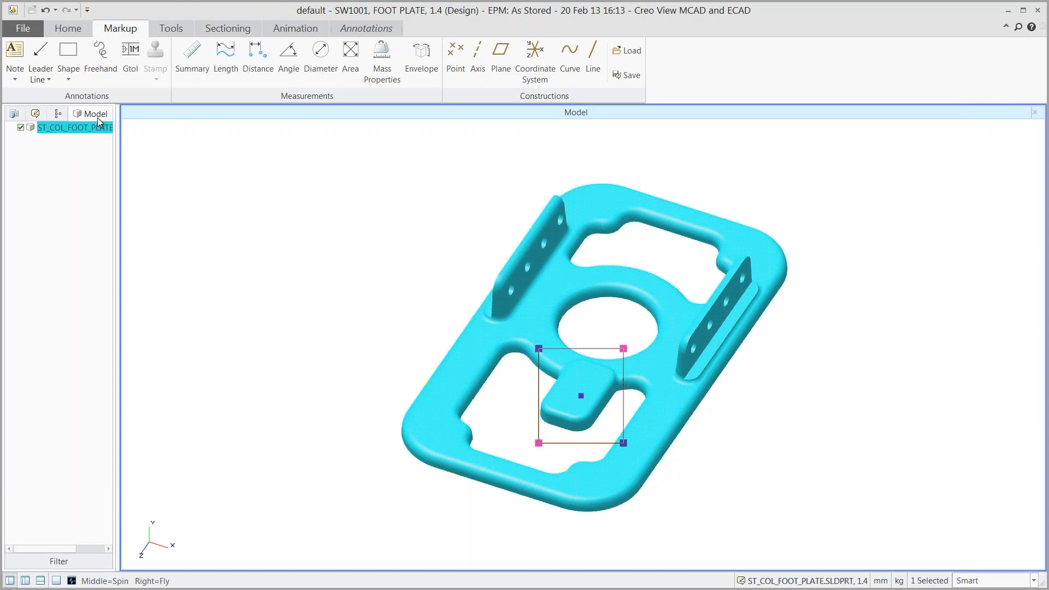
Add a leader note reading 'Change the pad size'.
click(15, 79)
click(54, 110)
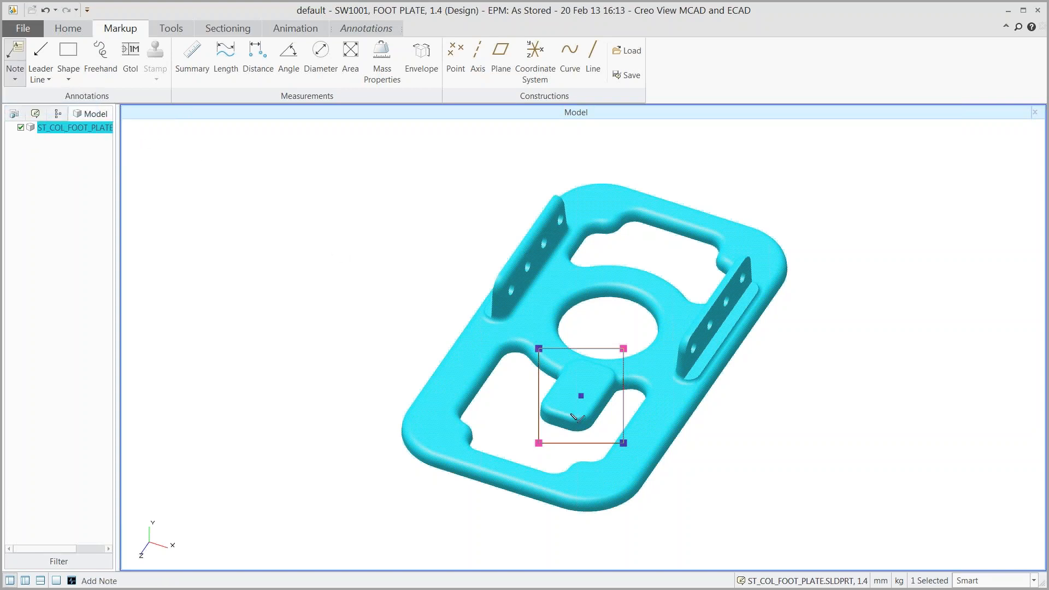
click(871, 280)
text(C)
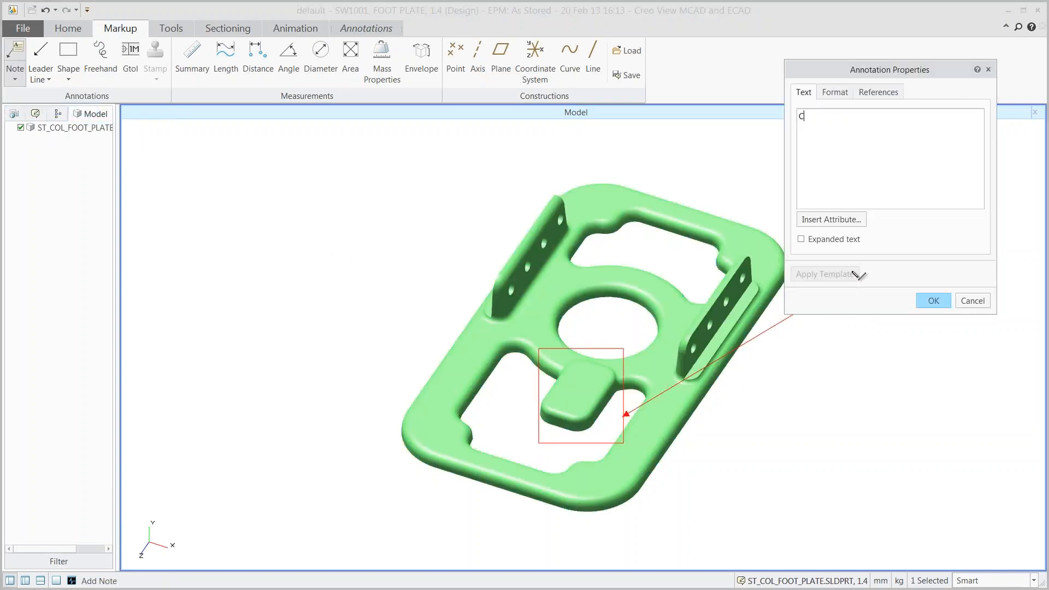
text(hange the pad size)
click(924, 302)
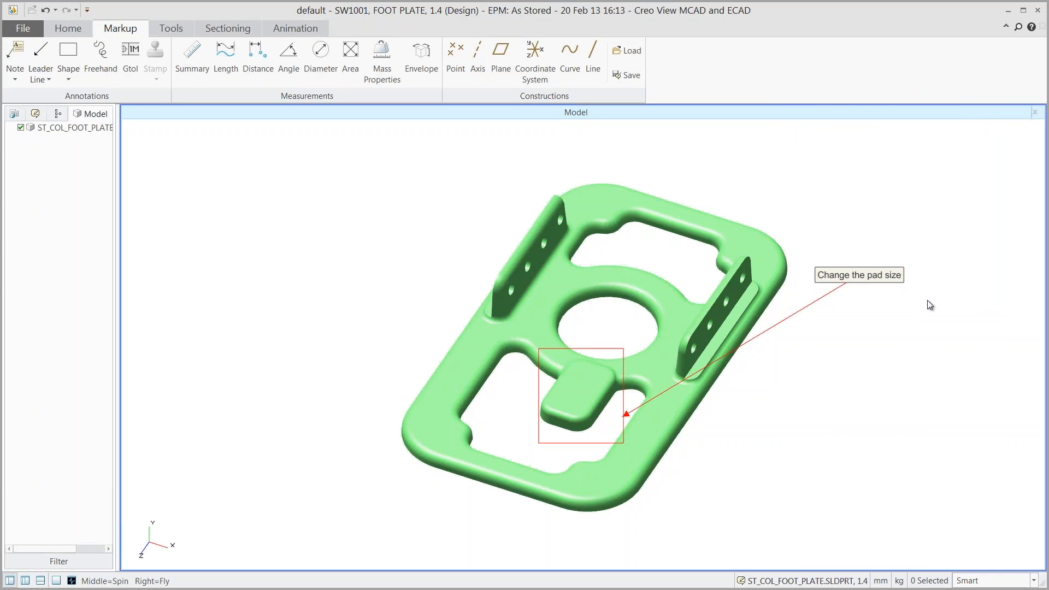
Save the markups as a new annotation set named 'Design Updates'.
click(12, 31)
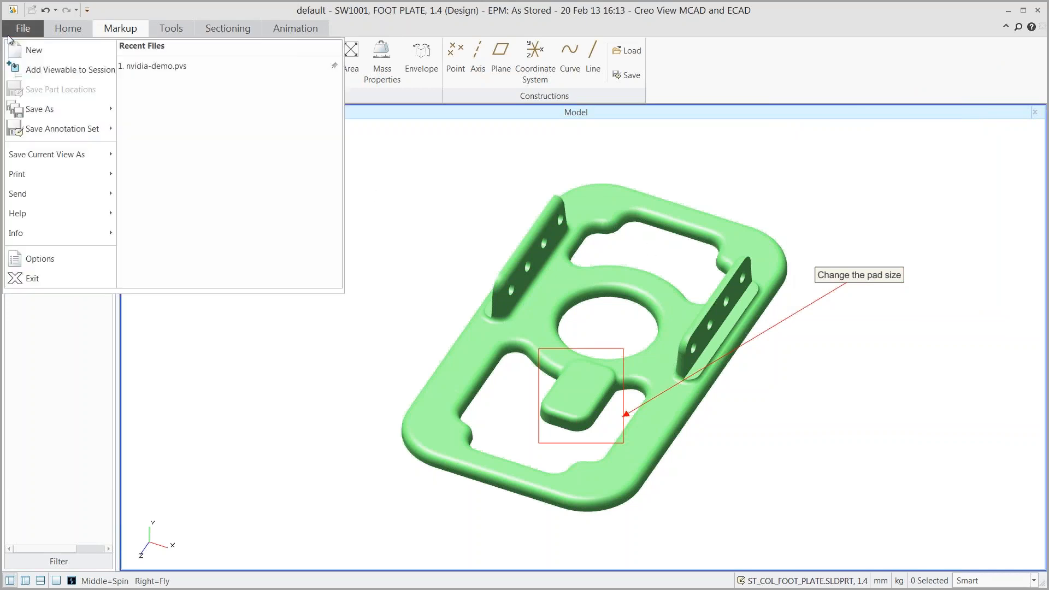
click(45, 130)
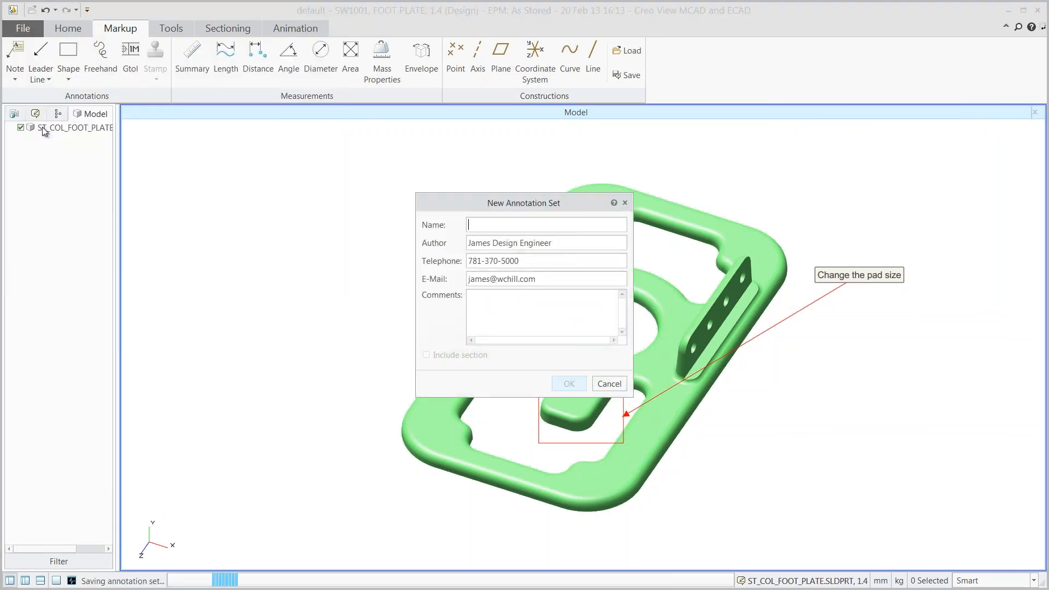
text(D)
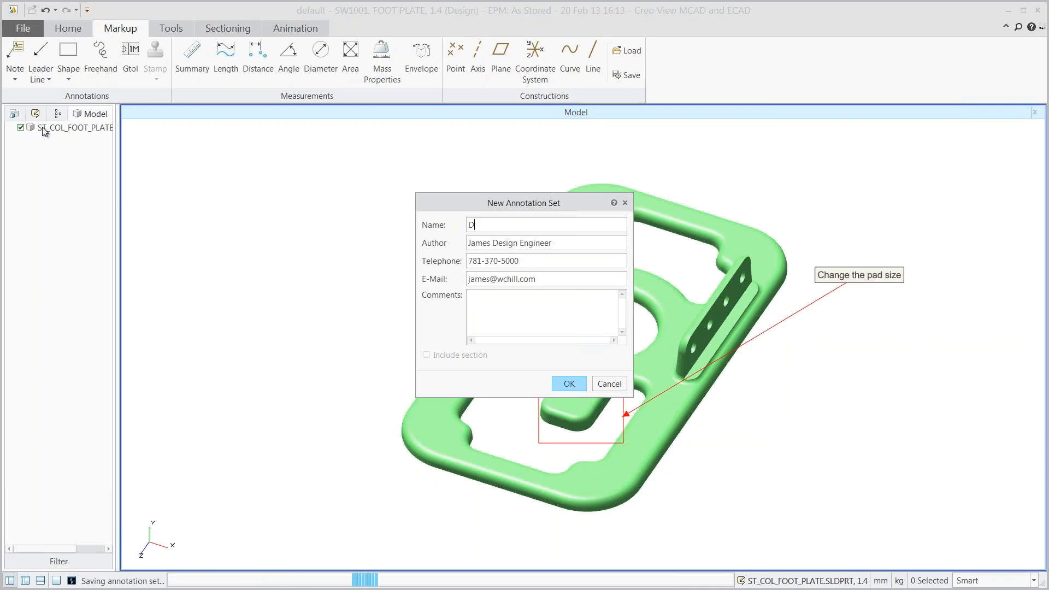
text(esign)
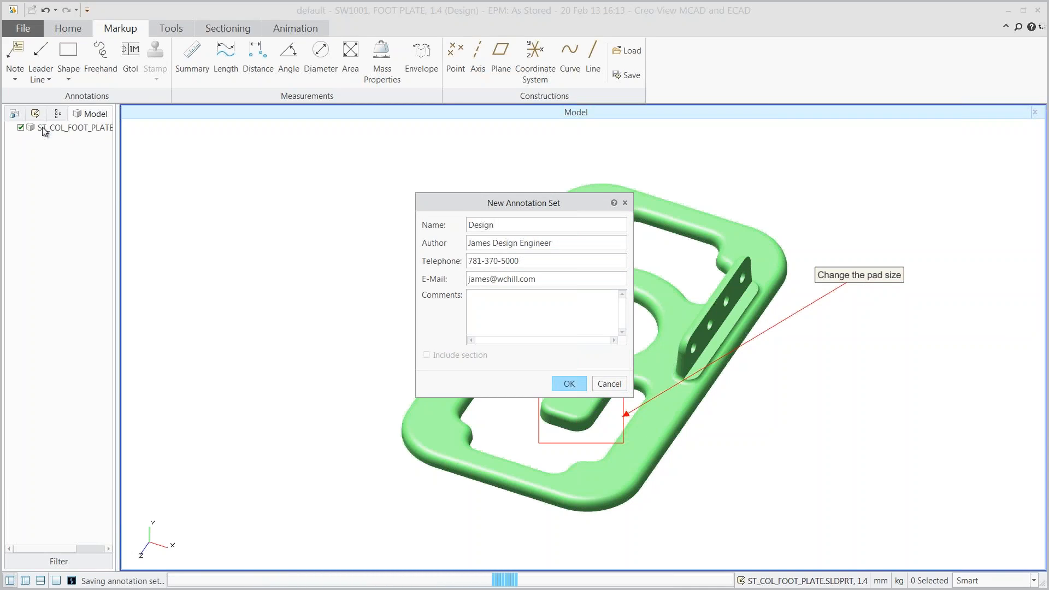
text( Updates)
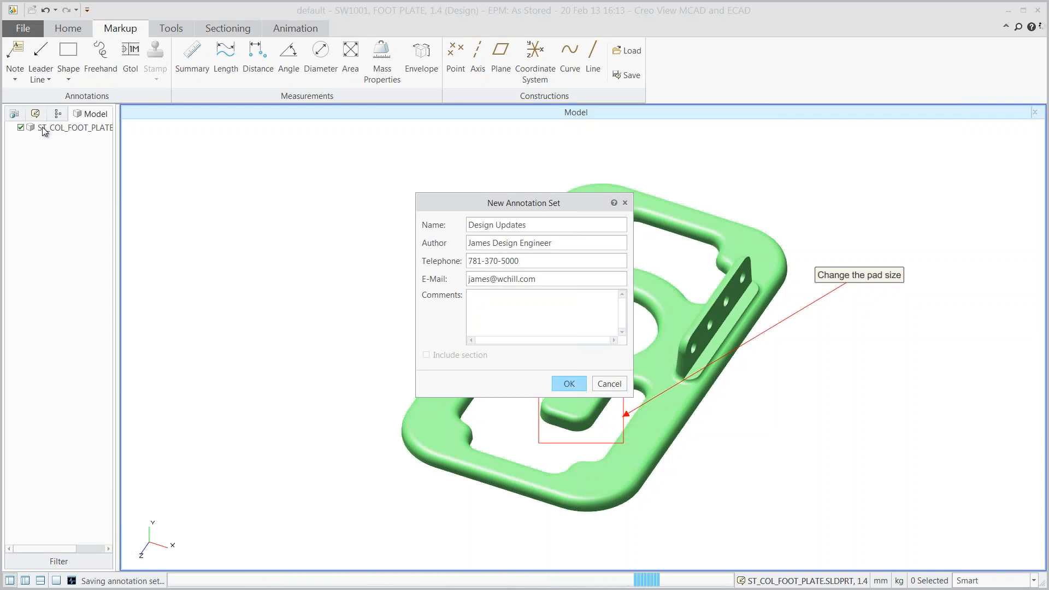
click(568, 383)
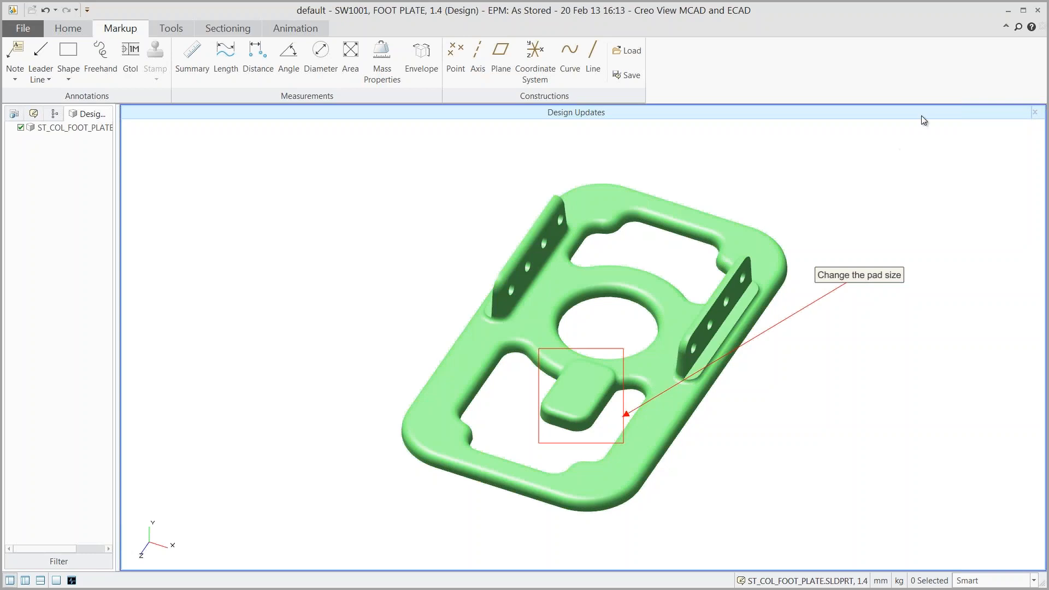
Close Creo View, expand SW1000 in the FOOT PLATE's Where Used tab, and switch to SolidWorks.
click(1035, 11)
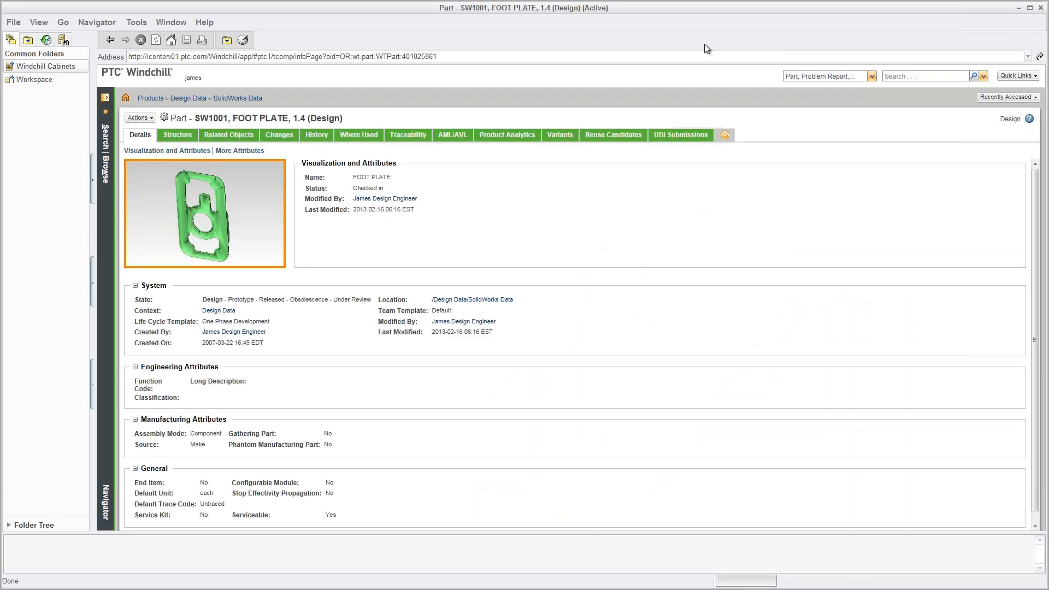
click(371, 139)
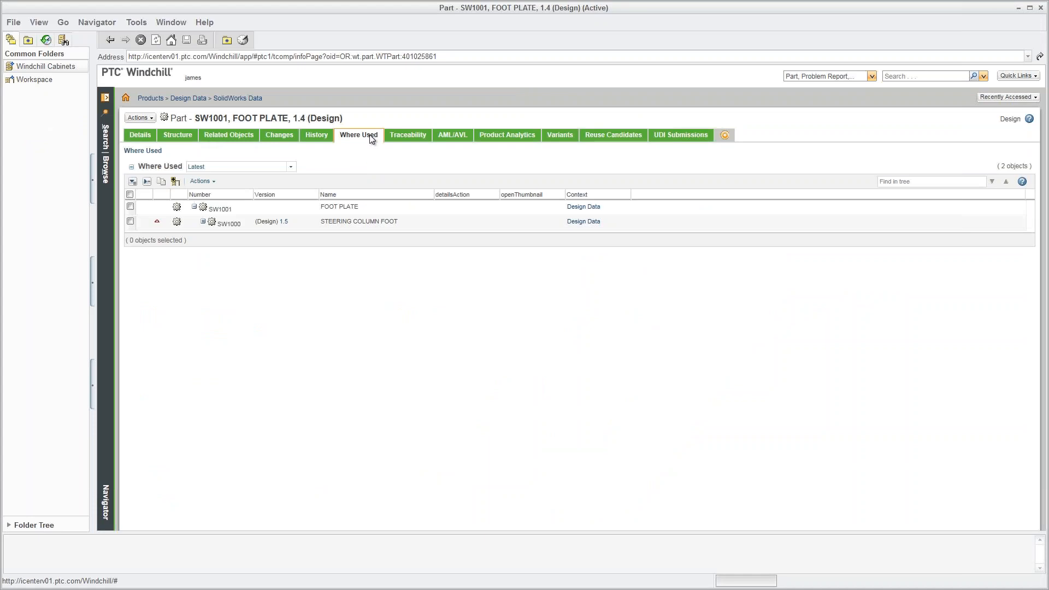
click(204, 222)
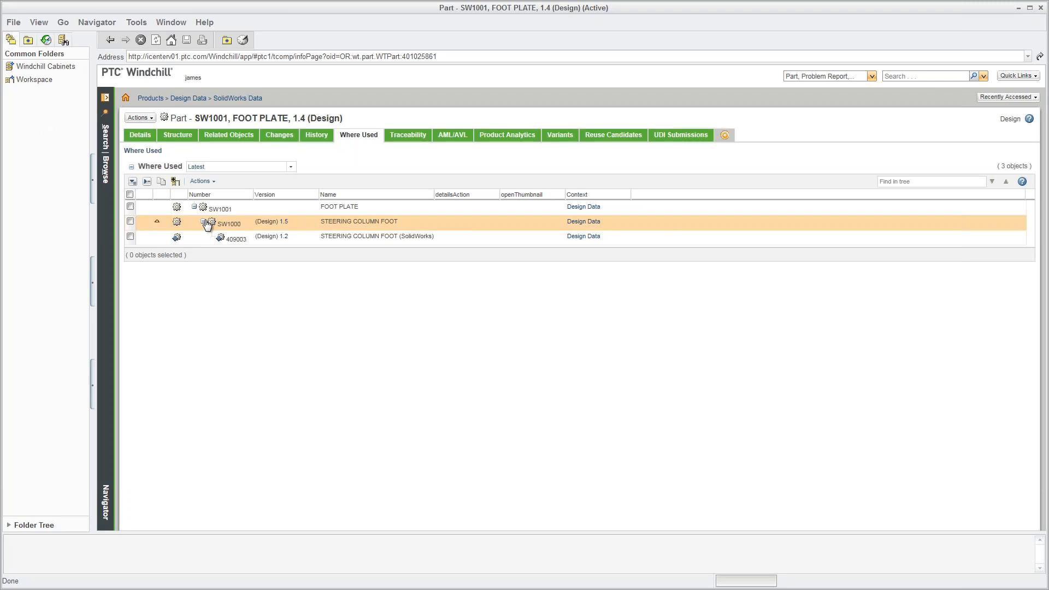
key(alt+Tab)
key(alt+Tab)
key(alt+shift+Tab)
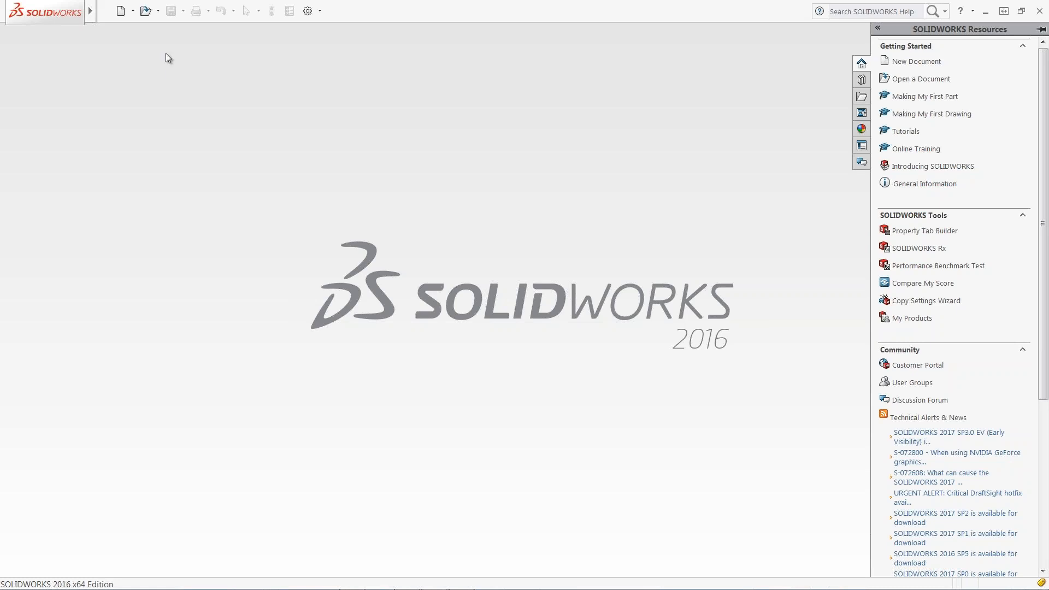
Browse to Commonspace > Products > Design Data > SolidWorks Data and select ST_COL_FOOT_PLATE.SLDPRT.
click(146, 12)
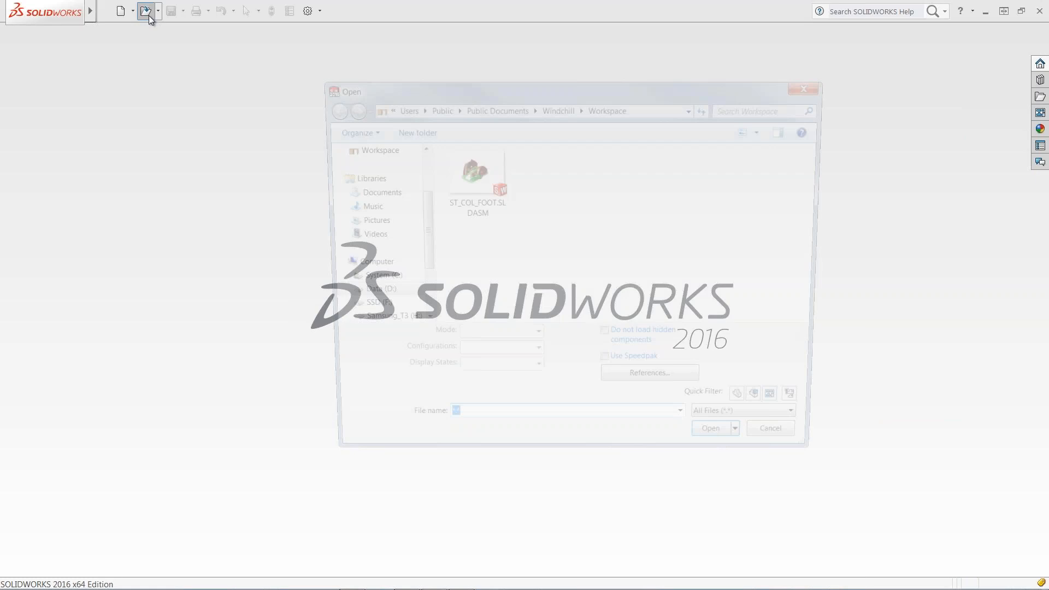
drag(418, 209, 417, 169)
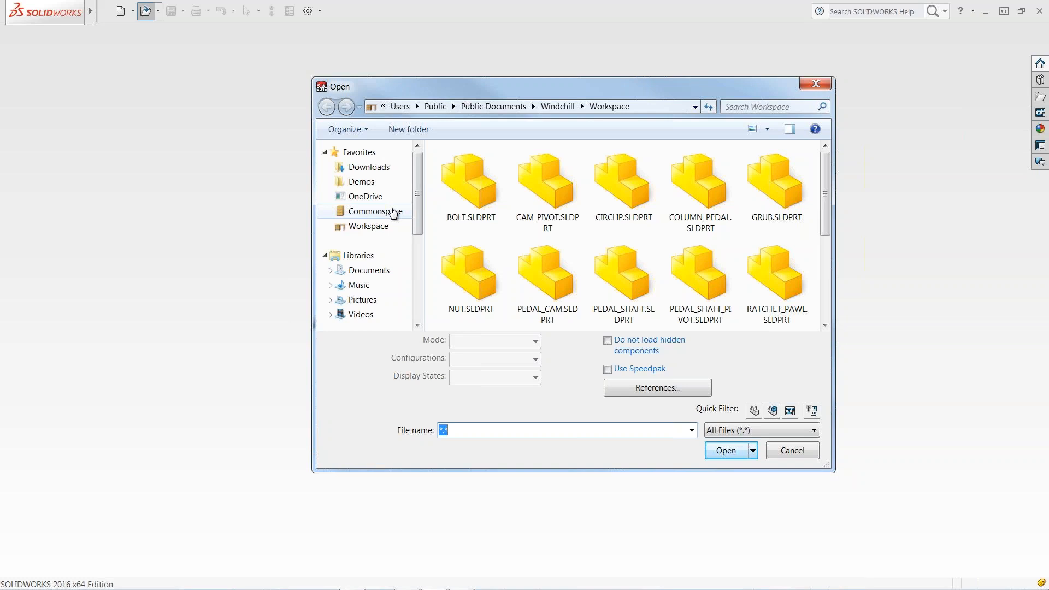
click(393, 212)
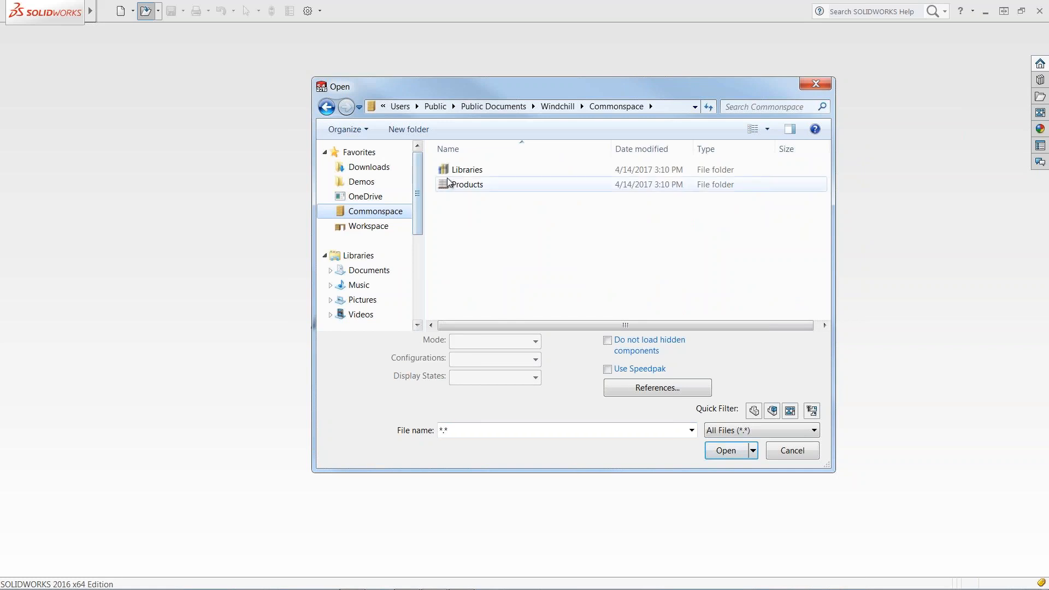
double_click(445, 185)
double_click(448, 184)
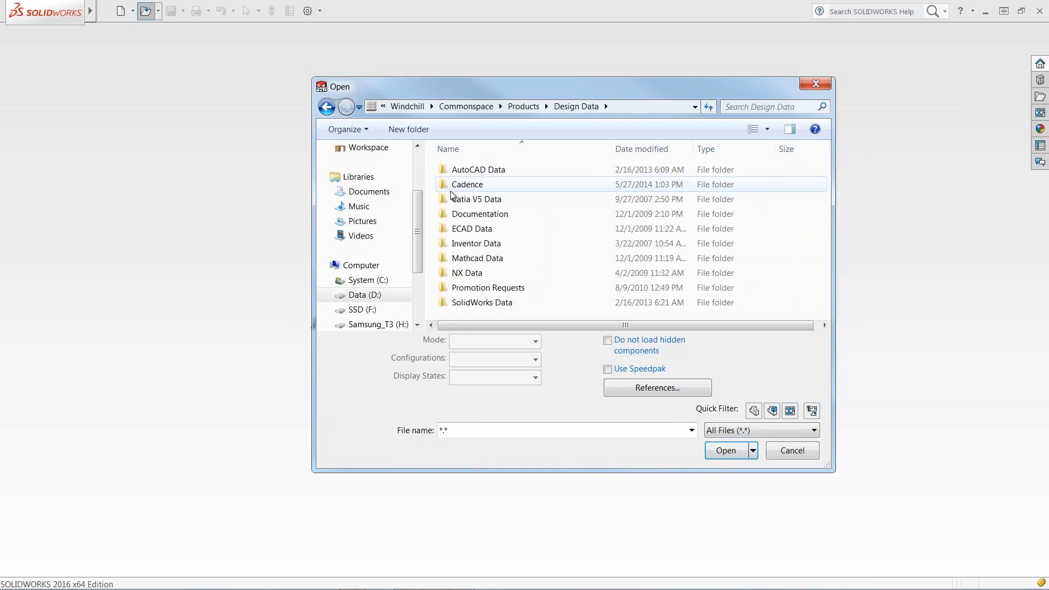
click(469, 302)
double_click(469, 302)
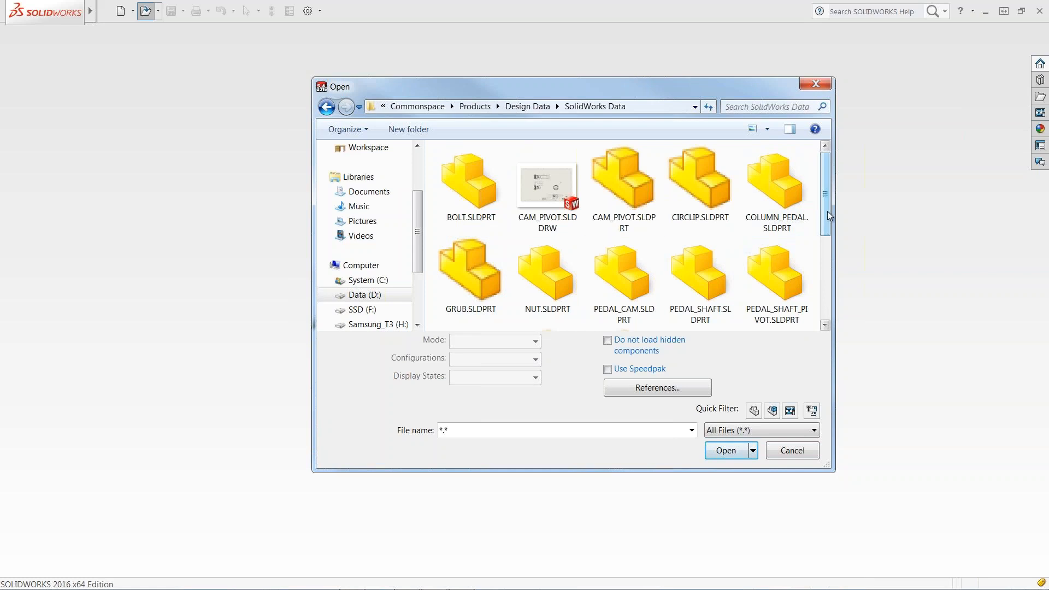
drag(828, 211, 823, 307)
click(477, 271)
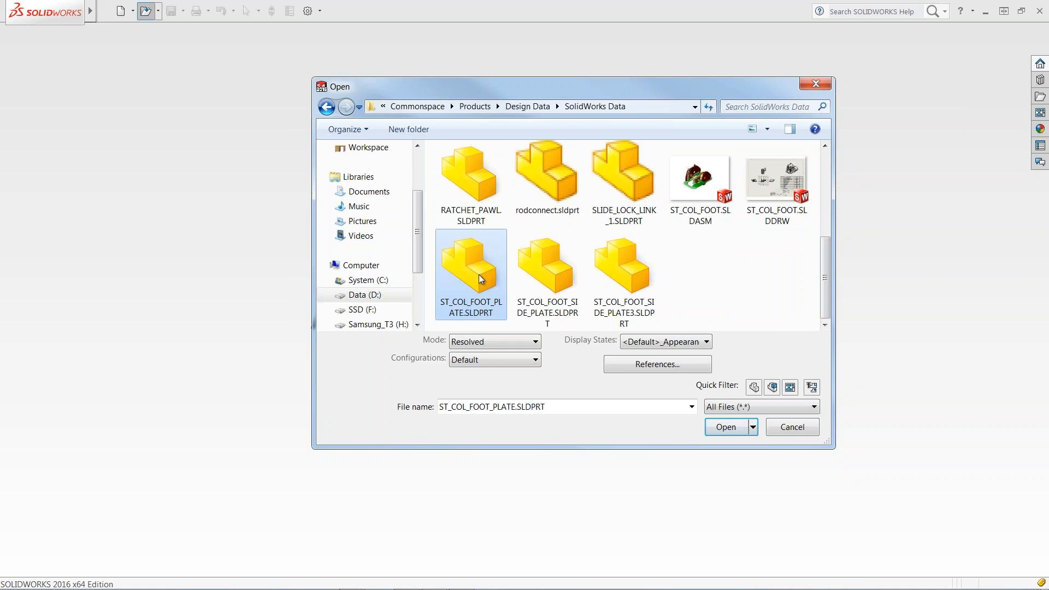
Open ST_COL_FOOT_PLATE.SLDPRT from the Open dialog.
click(729, 431)
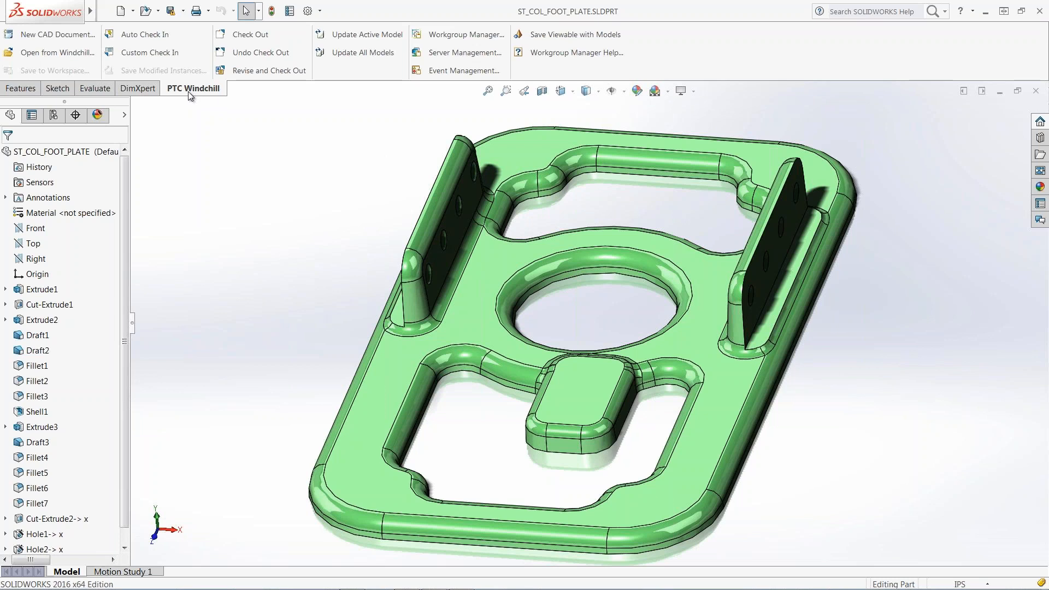
Check out ST_COL_FOOT_PLATE from Windchill using the PTC Windchill Check Out command.
click(238, 37)
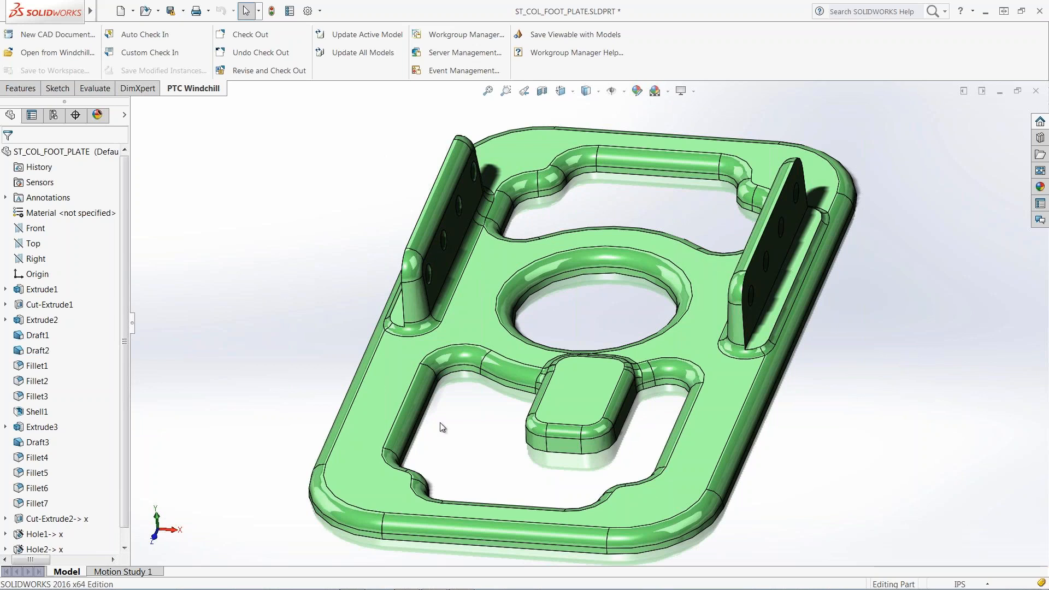
Edit Sketch3 under Extrude2, changing the .84 pad width to .75 and the R.25 corners to R.13.
click(5, 321)
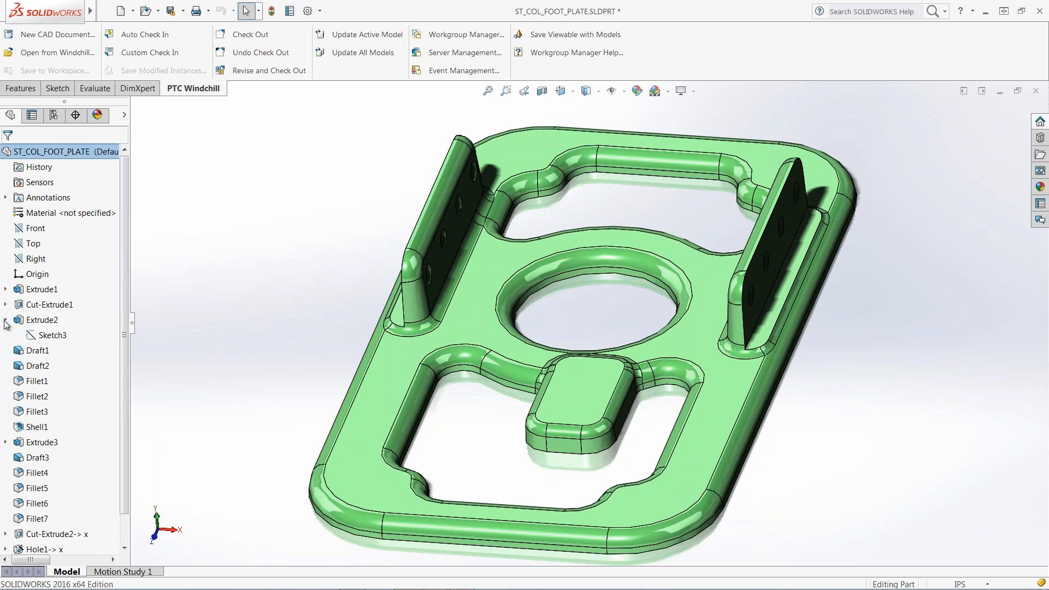
right_click(42, 334)
click(49, 301)
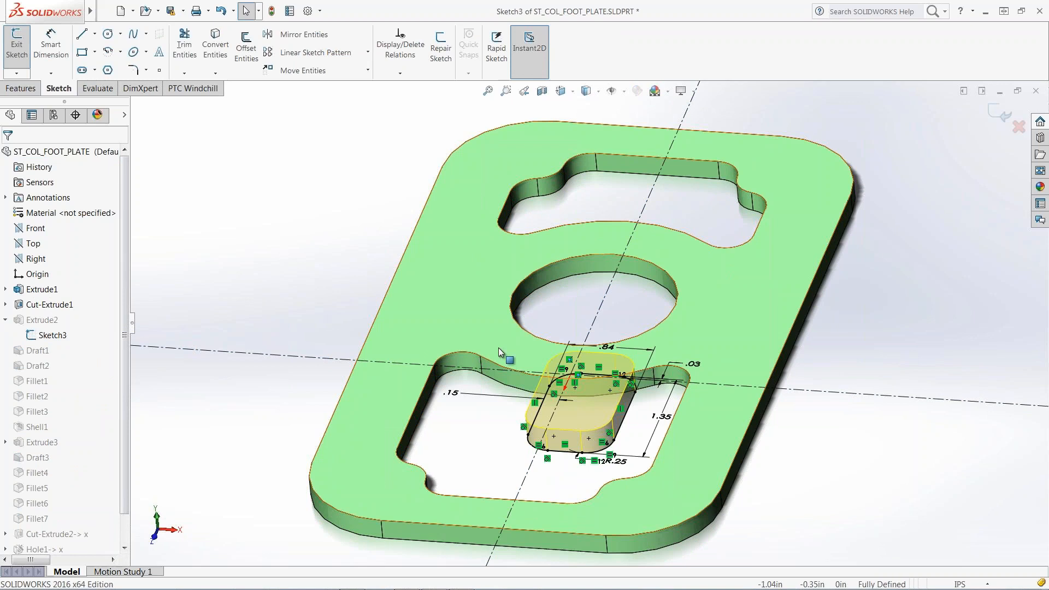
double_click(608, 347)
text(.75)
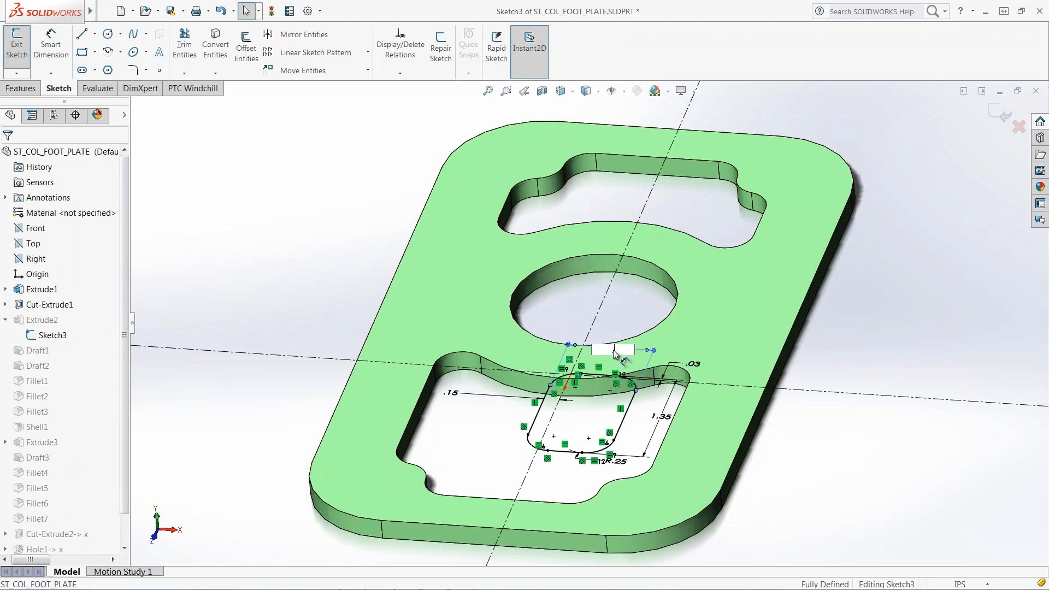
key(Return)
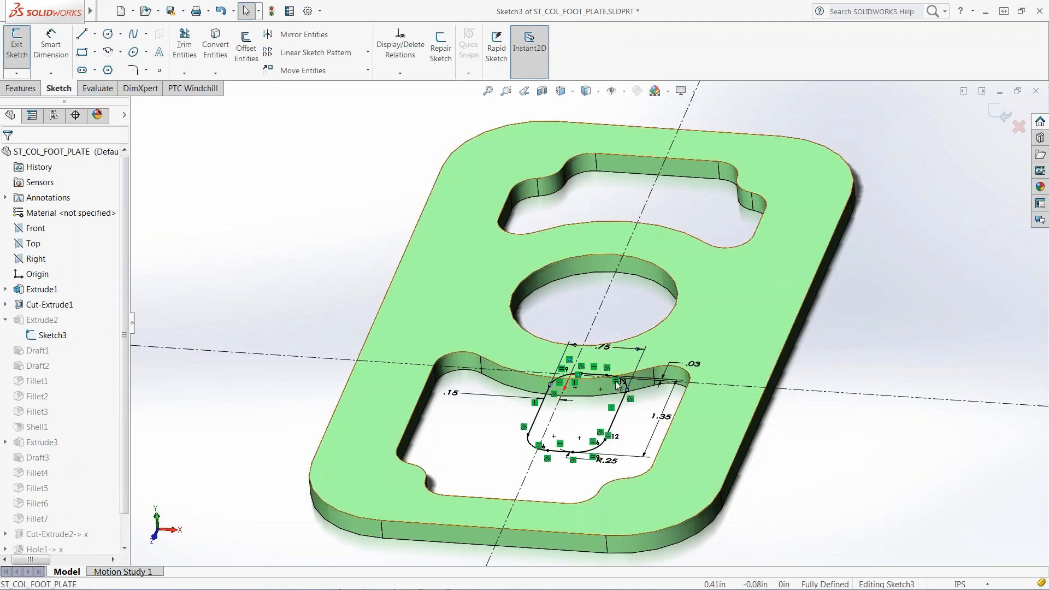
double_click(608, 461)
text(.13)
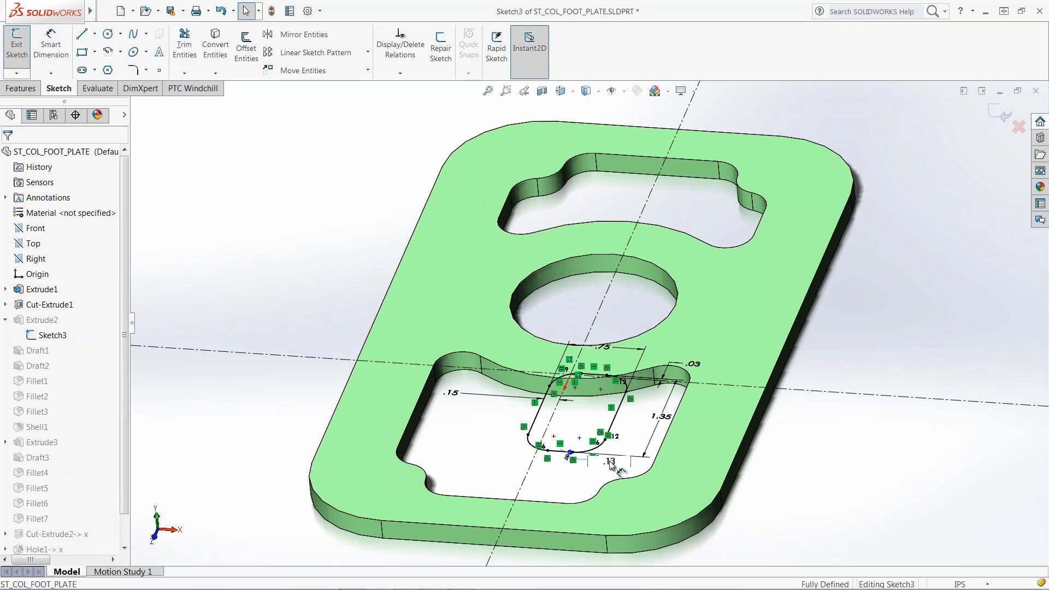
key(Return)
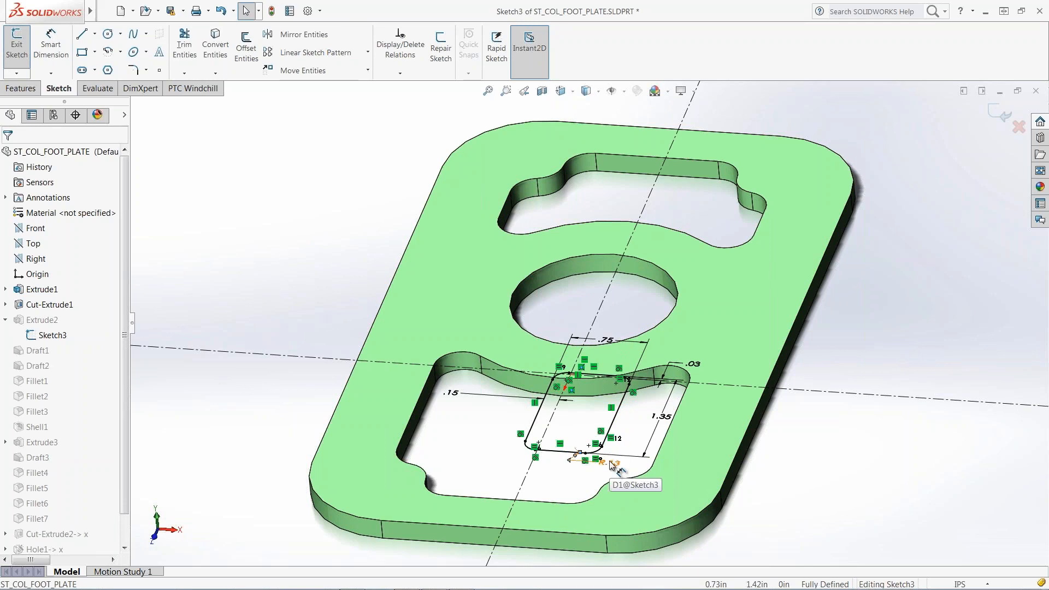
Change the 1.35 length to 1.25, exit the sketch, and start typing the foot plate description.
double_click(665, 422)
text(1.25)
key(Return)
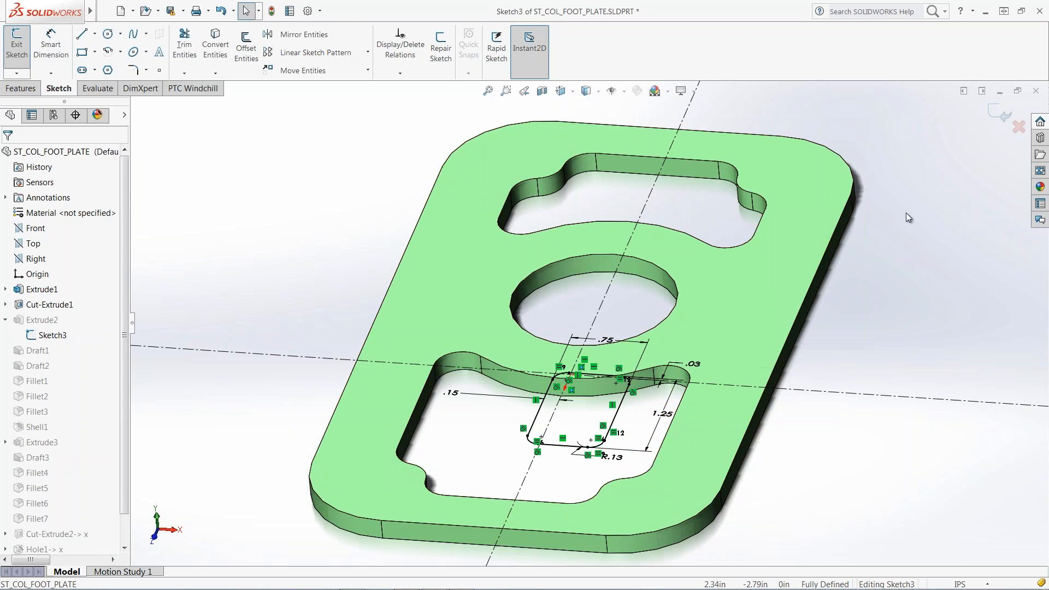
click(1000, 114)
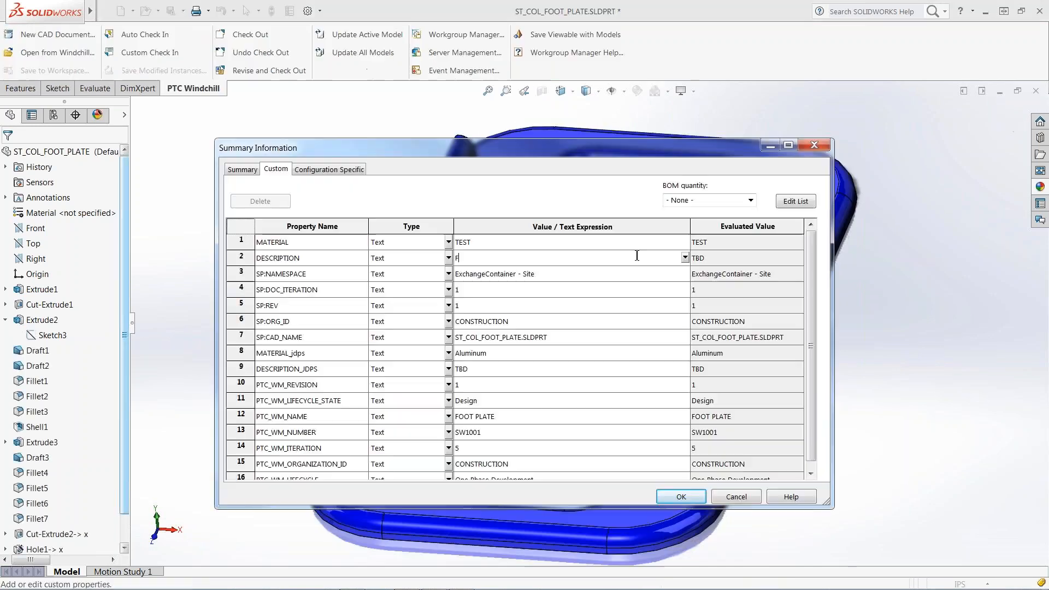
text(e for Steering column assemb)
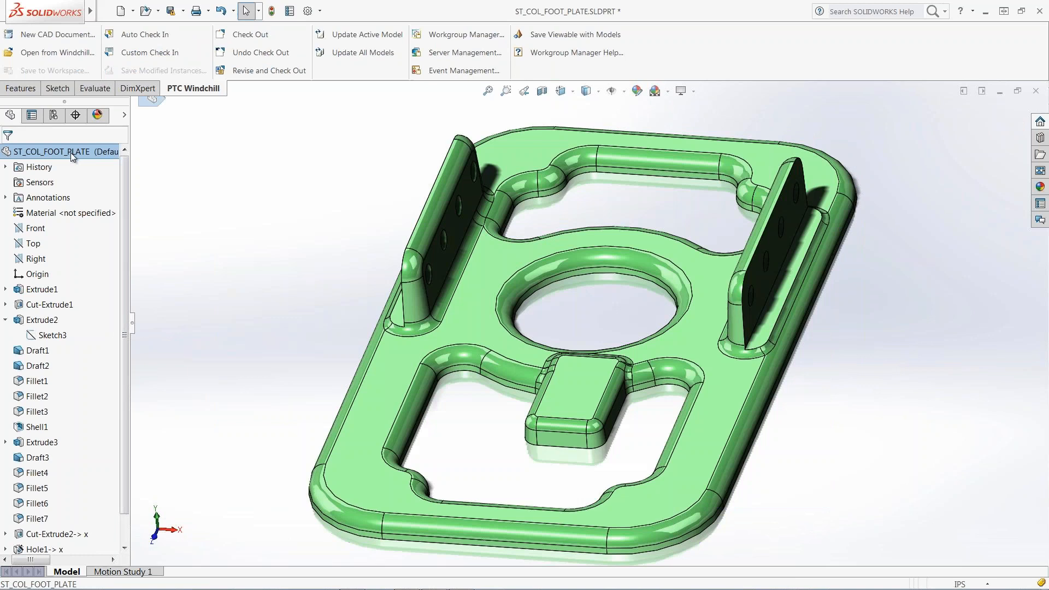
Change the whole foot plate part's appearance colour from green to blue.
right_click(76, 151)
click(93, 139)
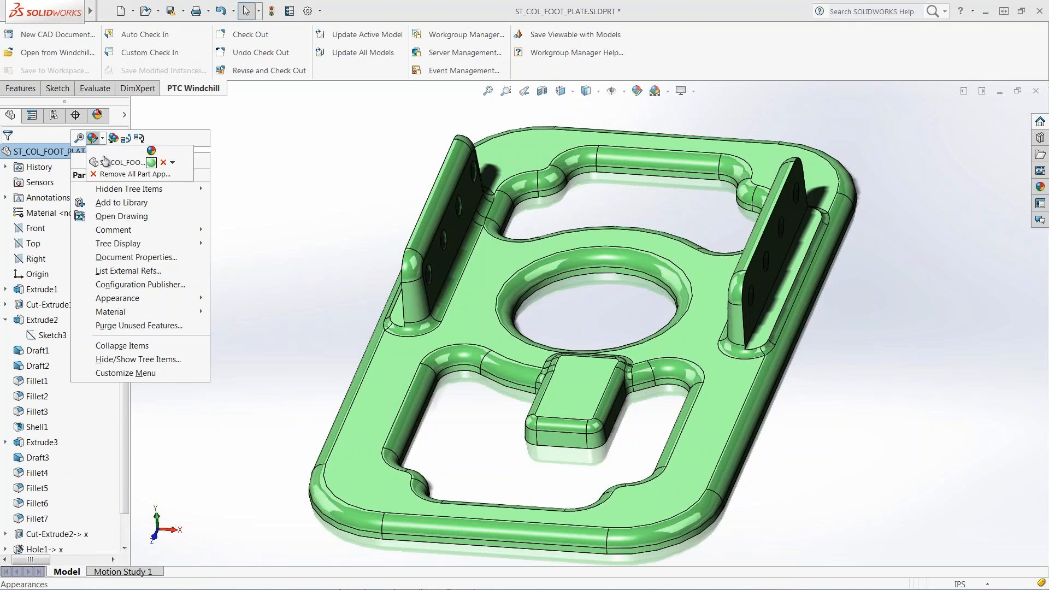
click(105, 161)
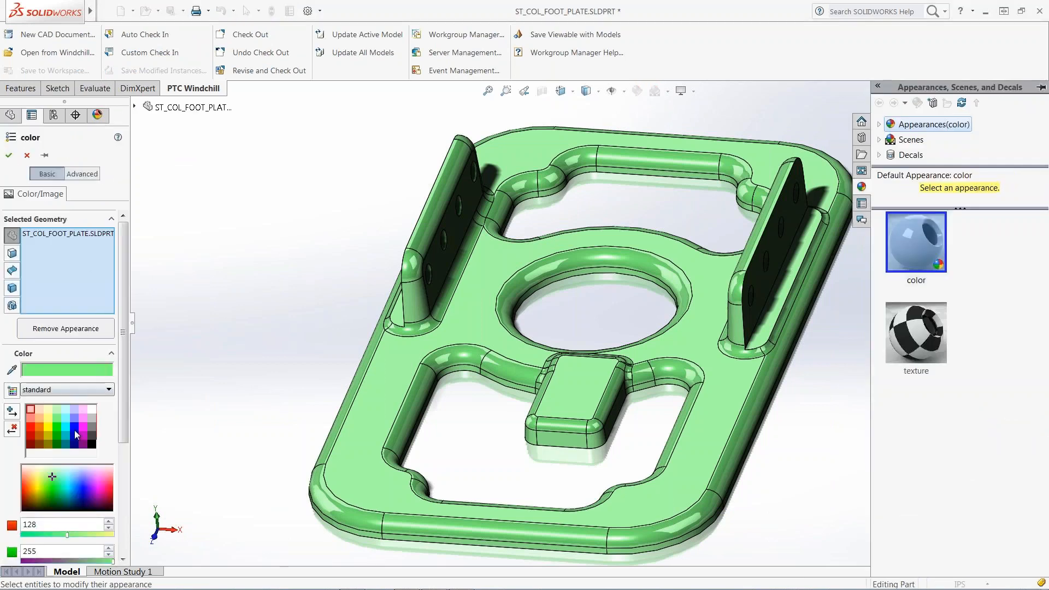
click(75, 429)
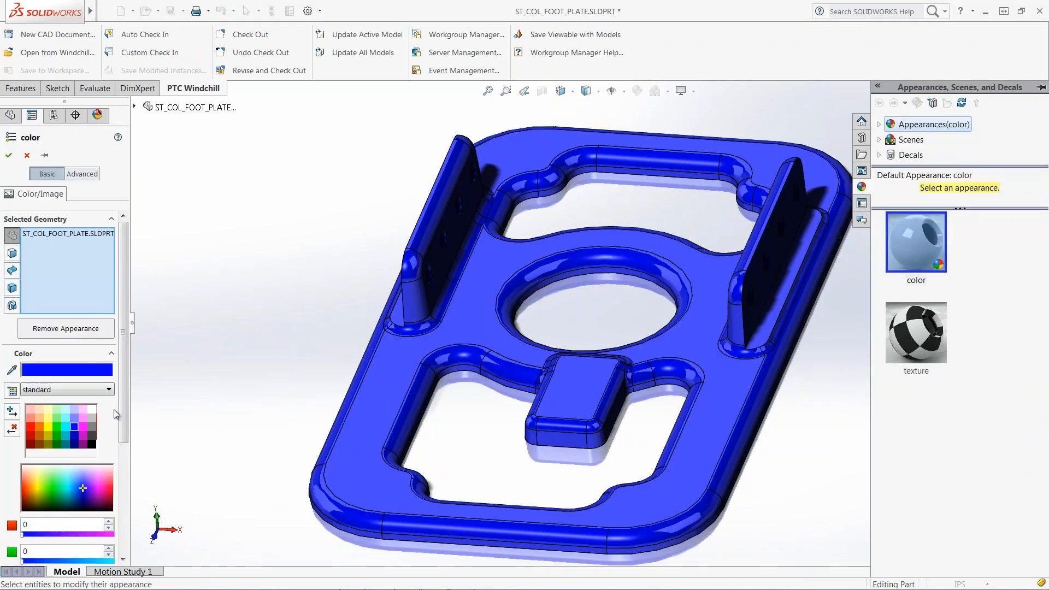
click(188, 388)
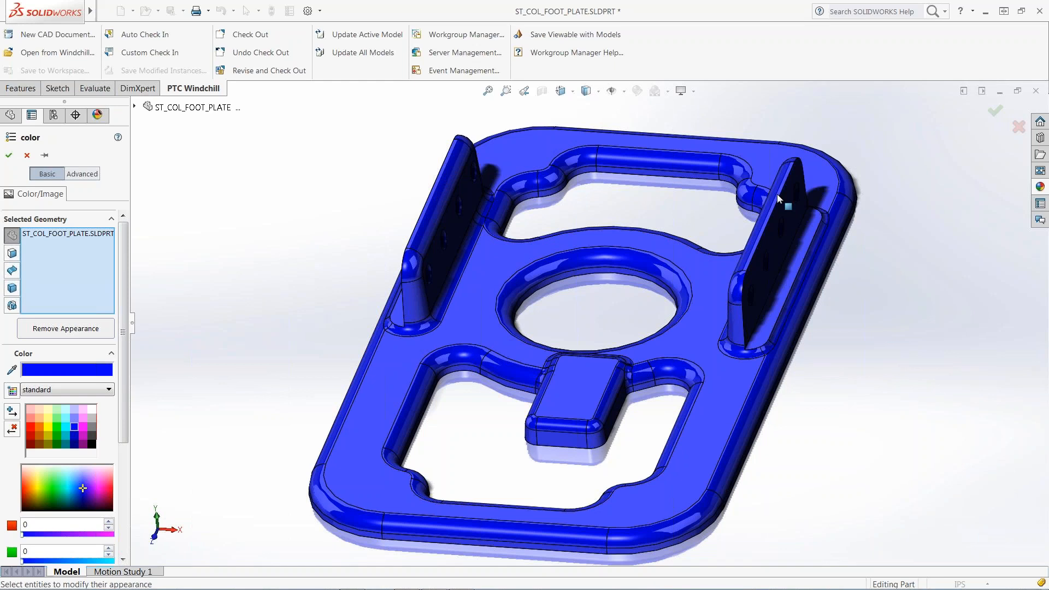
click(1004, 119)
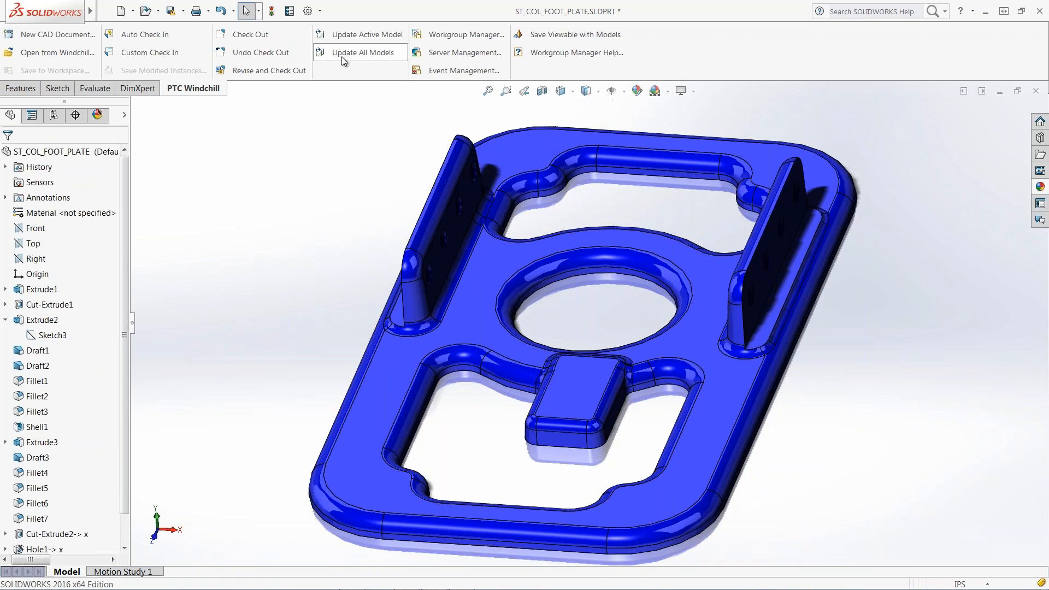
click(104, 12)
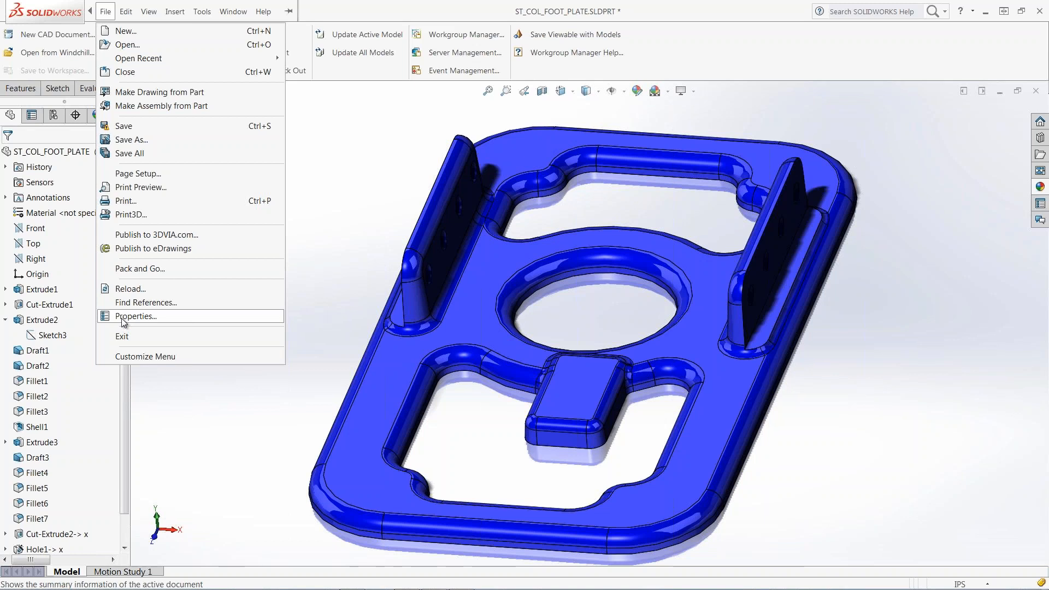
Set the DESCRIPTION custom property to 'Foot plate for Steering column assembly' and close the properties.
click(122, 317)
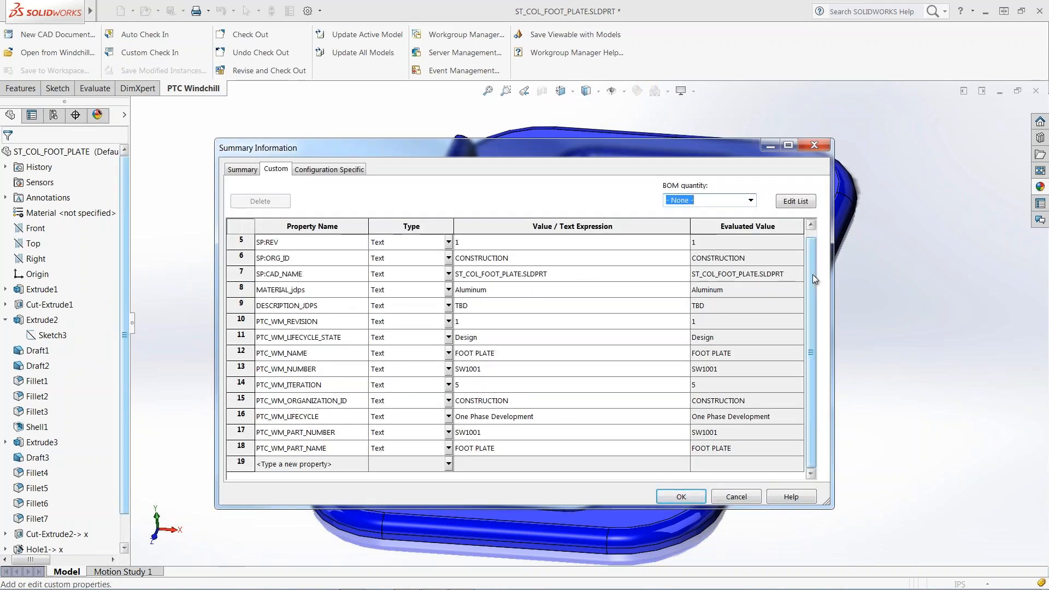
scroll(812, 274, up, 2)
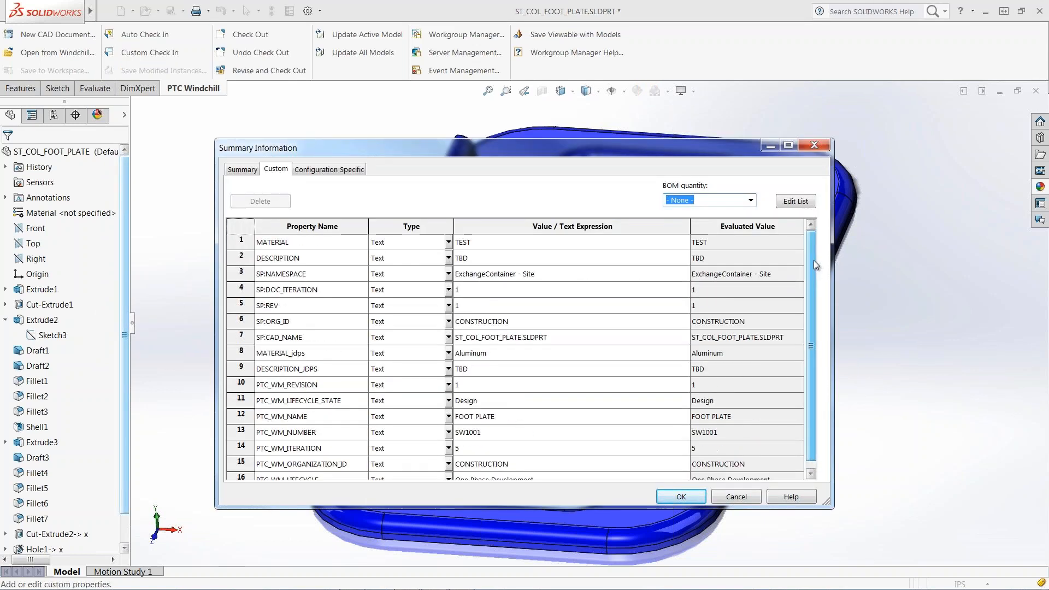
click(636, 255)
text(Foot)
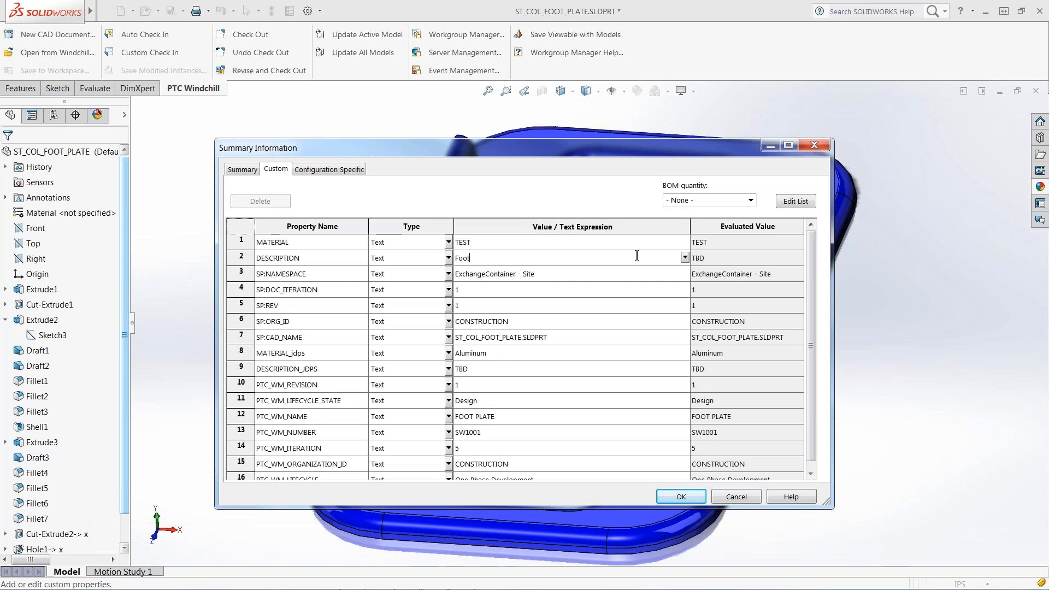
text( plate for Steering column assembly)
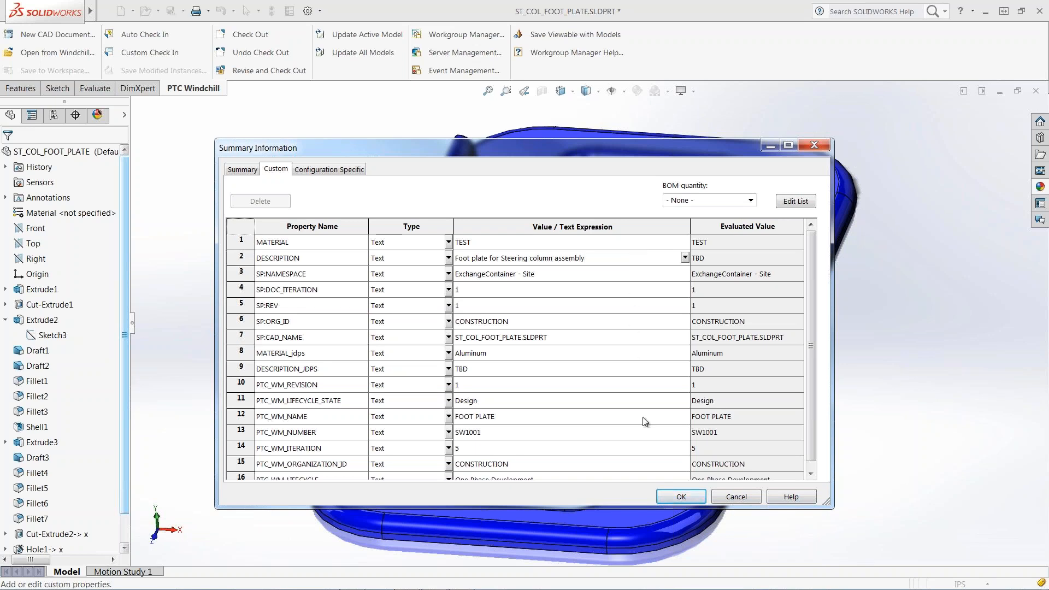
click(667, 499)
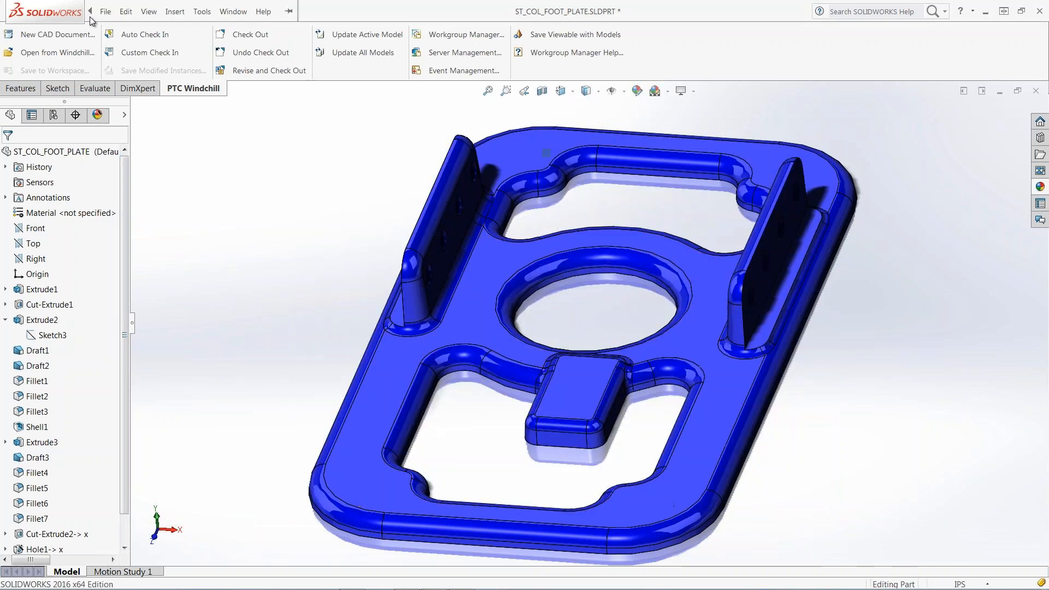
Export the part as the IGES file ST_COL_FOOT_PLATE.IGS into the Documents folder.
click(105, 12)
click(121, 140)
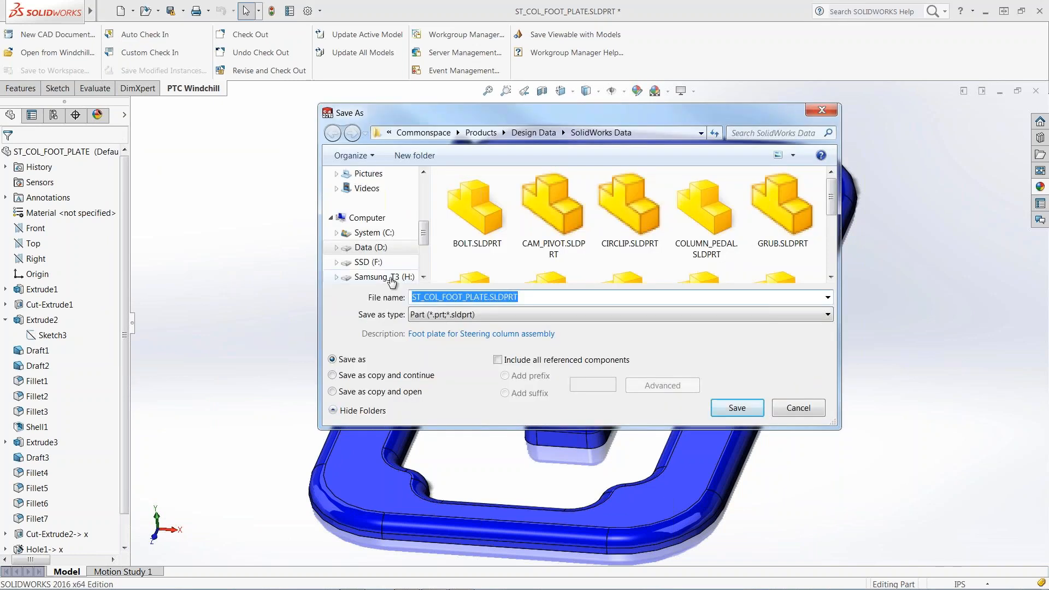
click(435, 315)
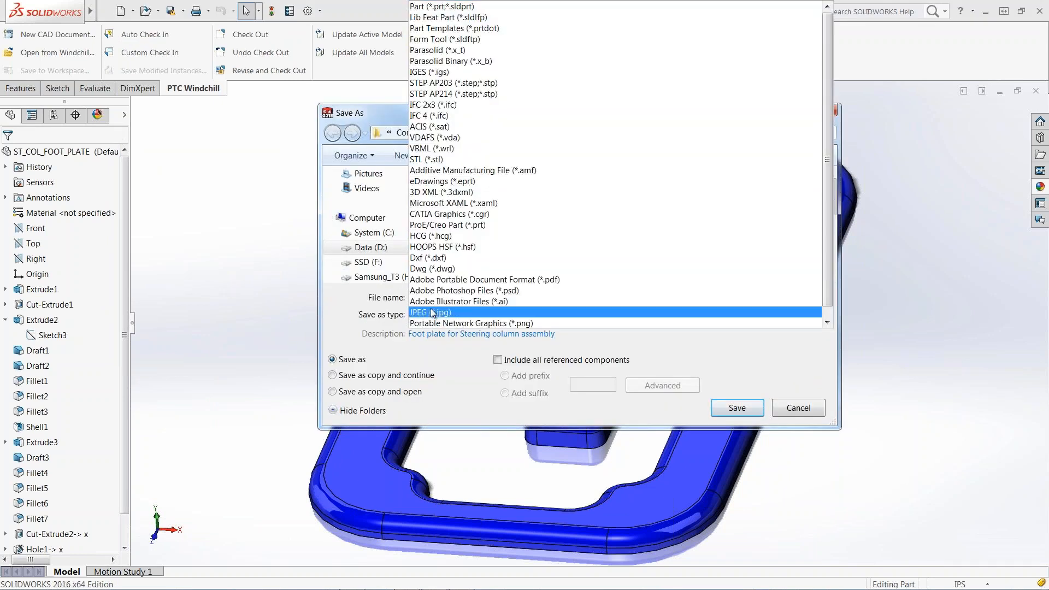
click(419, 72)
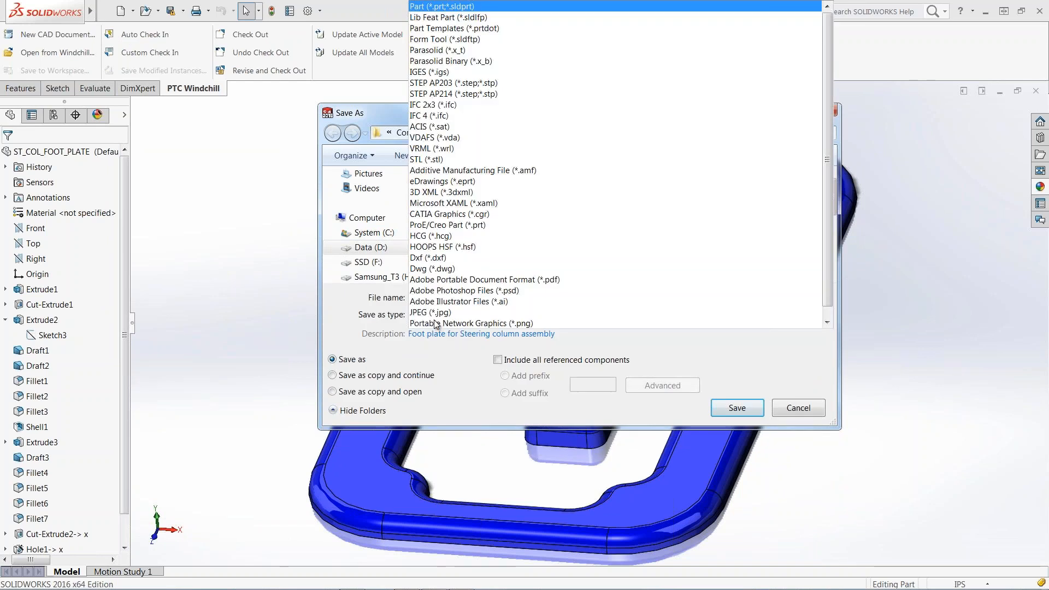
click(421, 72)
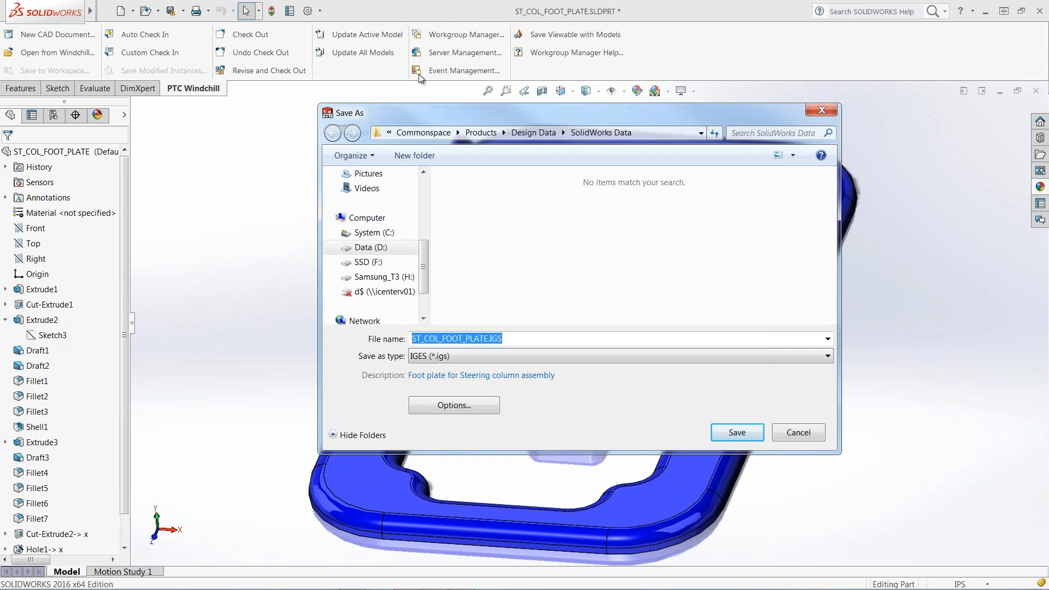
drag(423, 247, 423, 200)
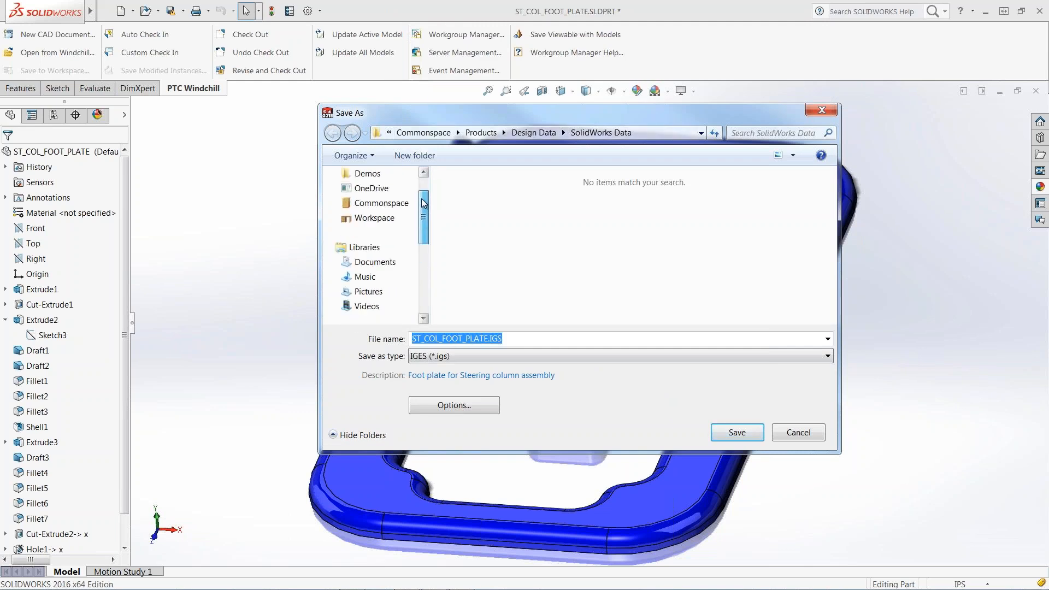
click(394, 262)
click(726, 437)
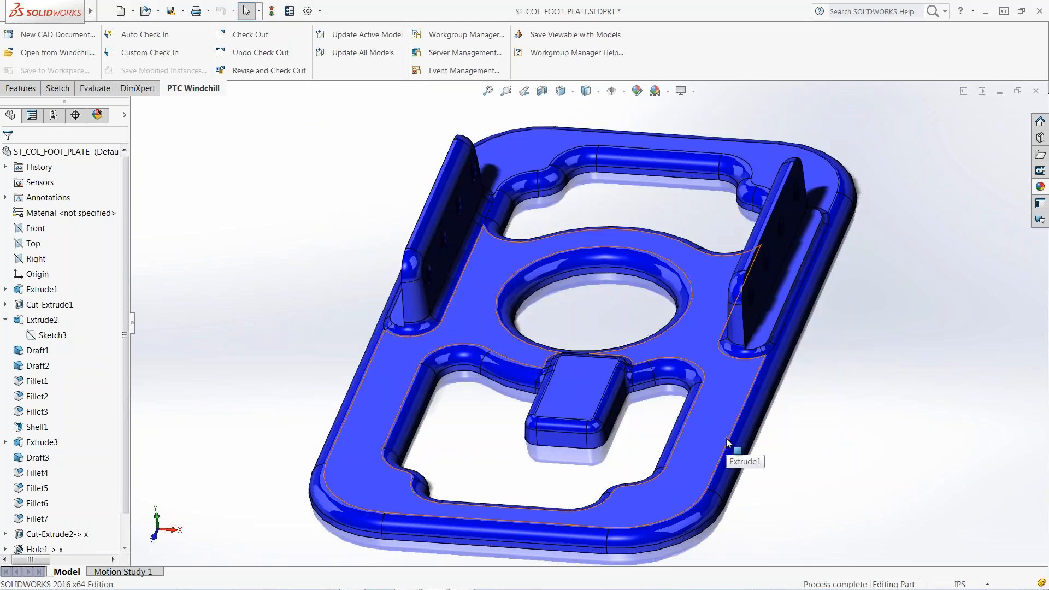
key(alt+Tab)
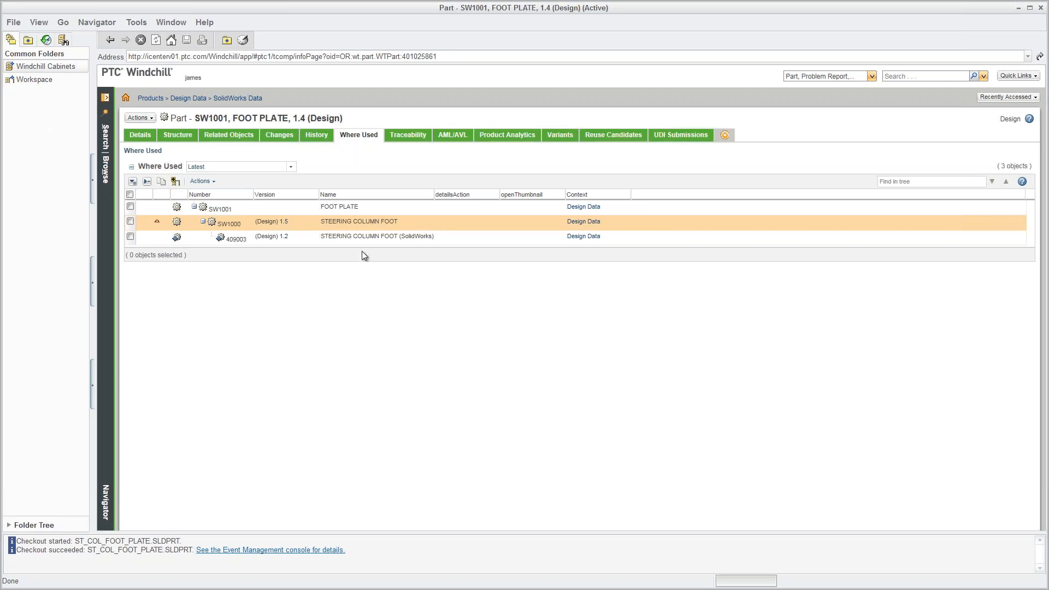
Open the Workspace listing and the details page of ST_COL_FOOT_PLATE.SLDPRT (SW1001).
click(33, 82)
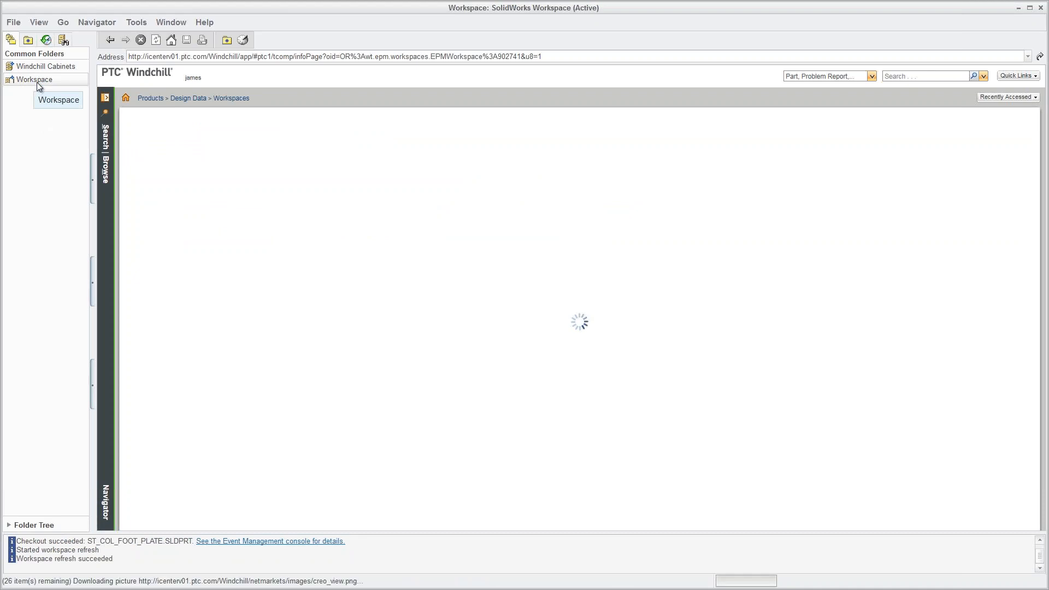
click(34, 81)
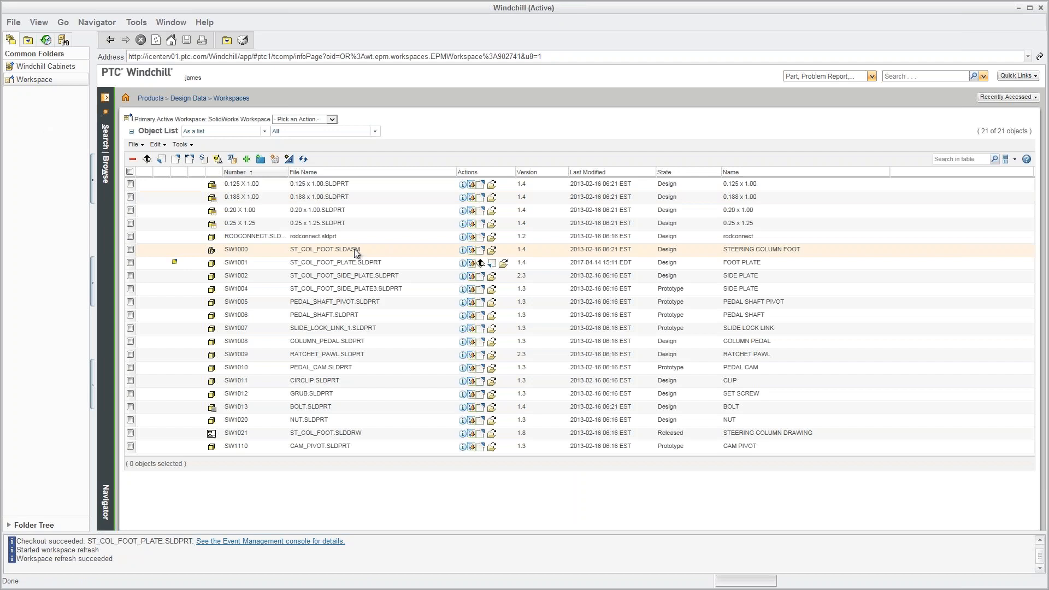
click(461, 263)
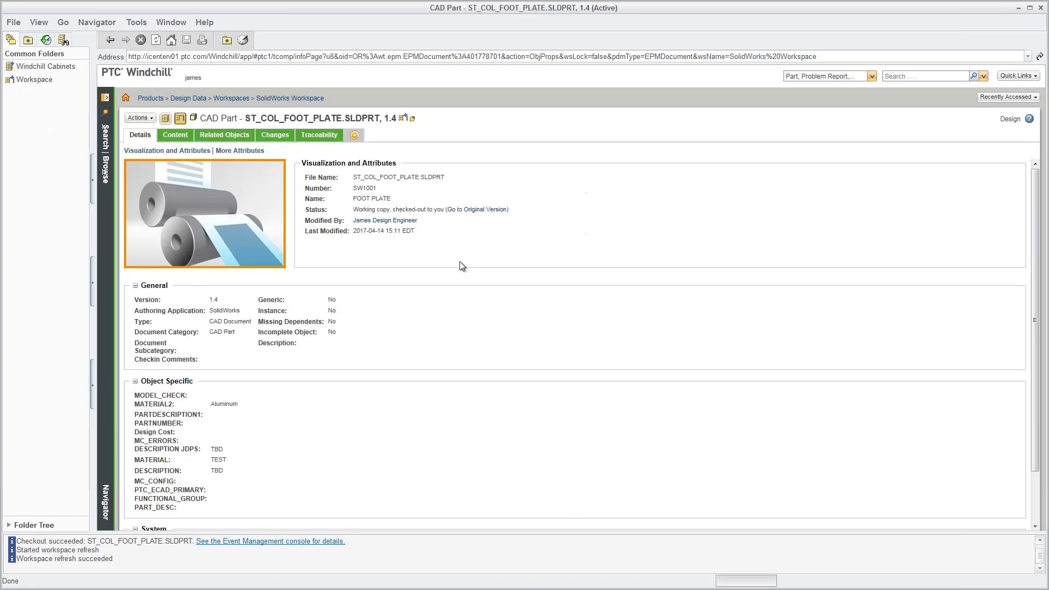
Add ST_COL_FOOT_PLATE.IGS from Documents as a new attachment on the foot plate.
click(137, 119)
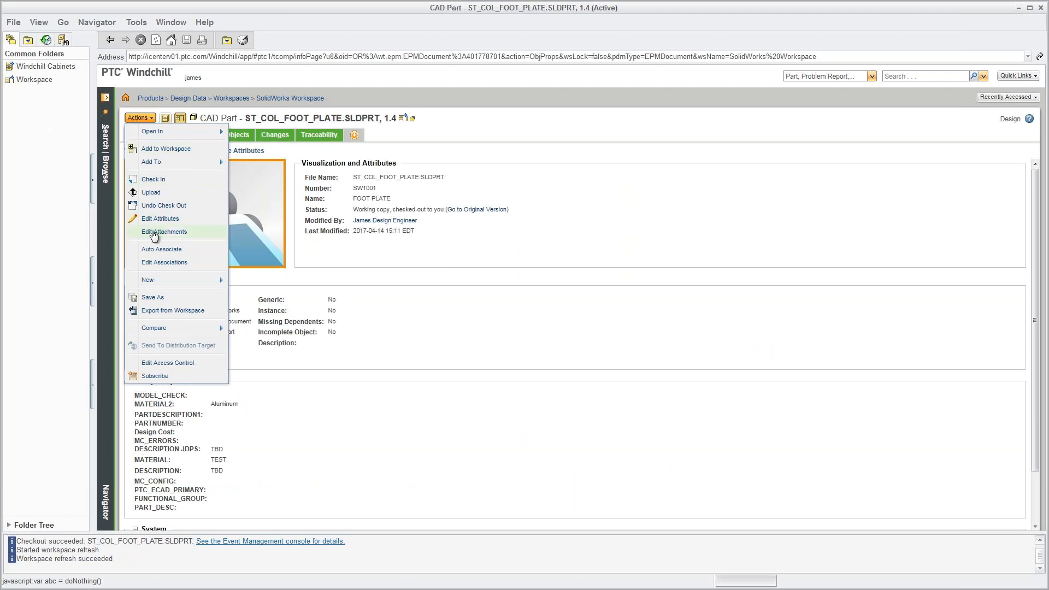
click(154, 234)
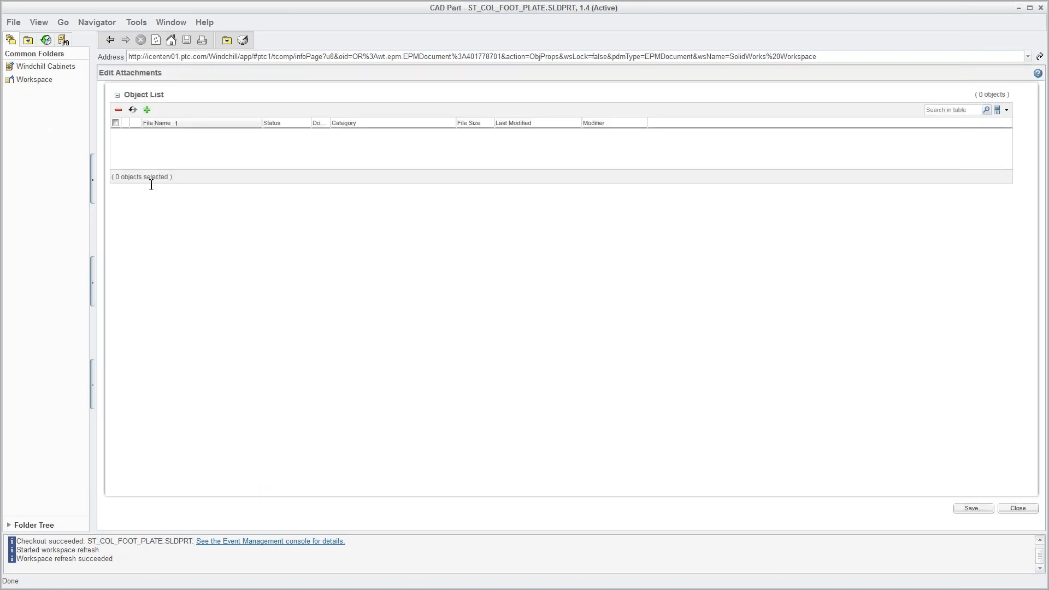
click(147, 112)
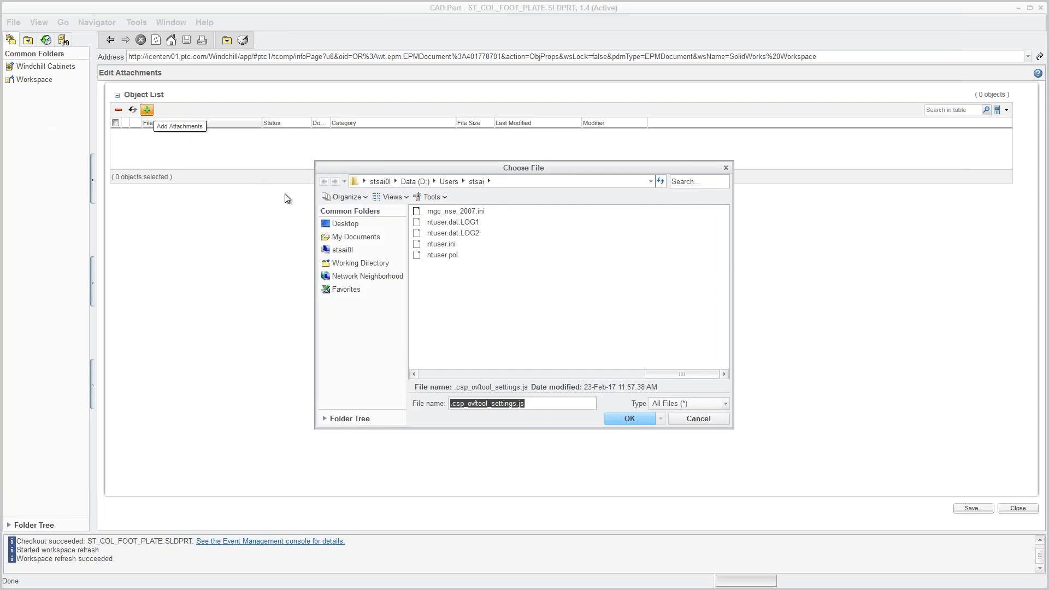
click(348, 237)
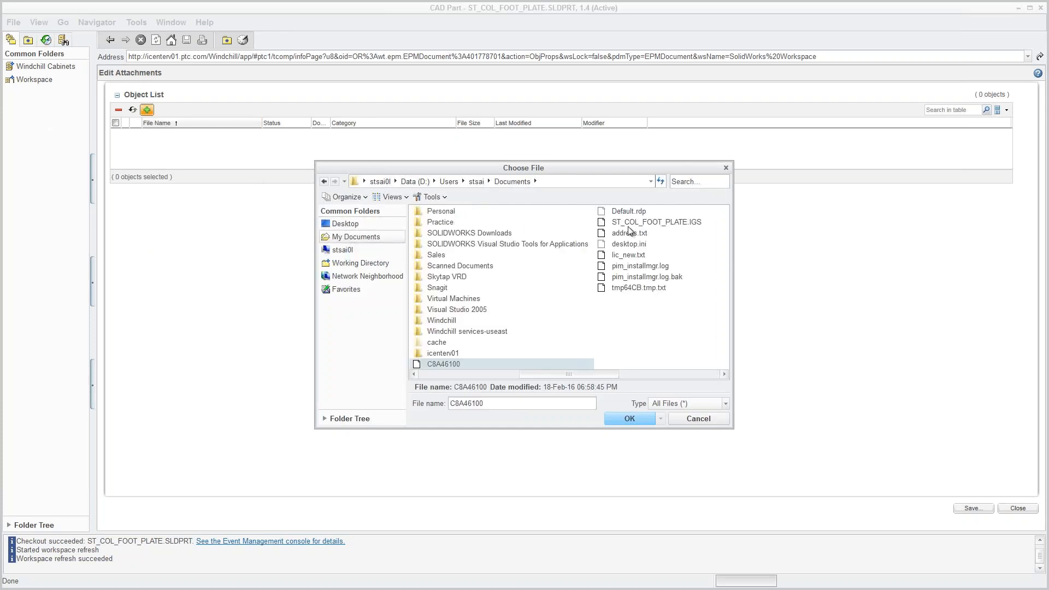
click(649, 223)
click(643, 419)
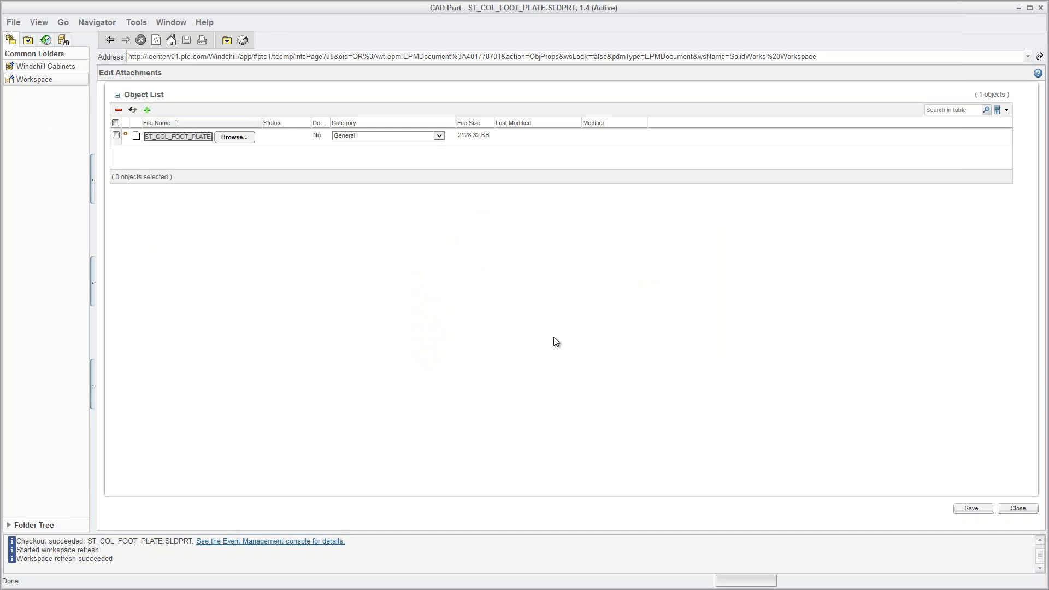
Set the attachment's category to Export and save the attachments.
click(425, 141)
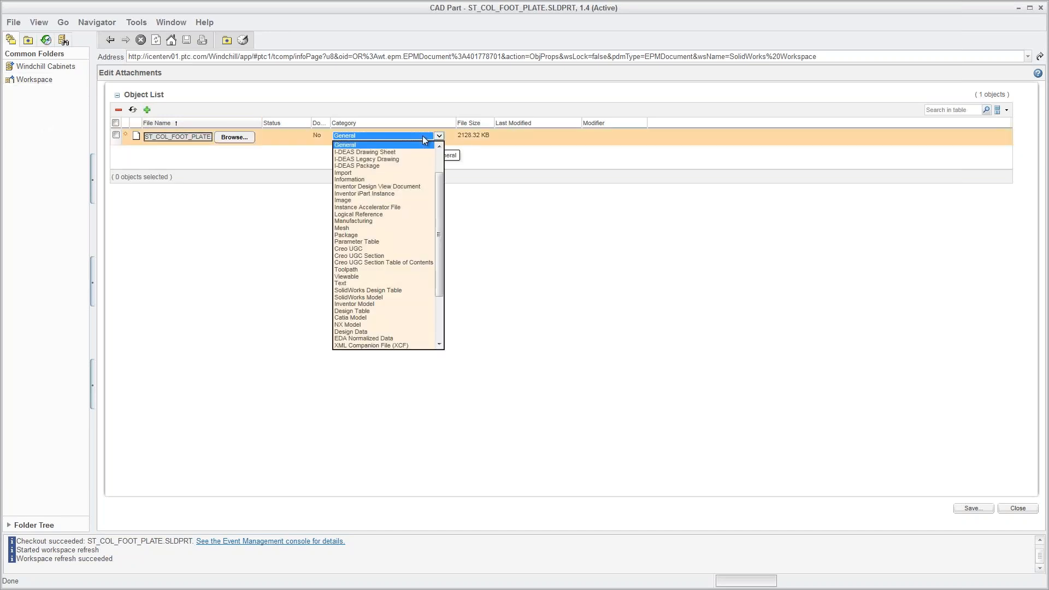
drag(440, 181, 440, 163)
click(427, 165)
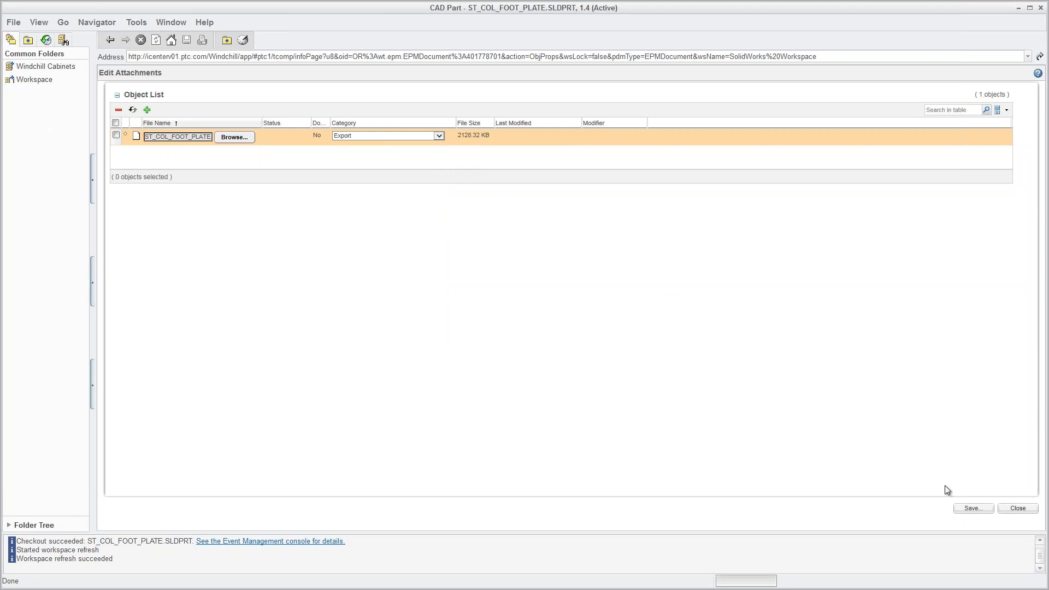
click(973, 509)
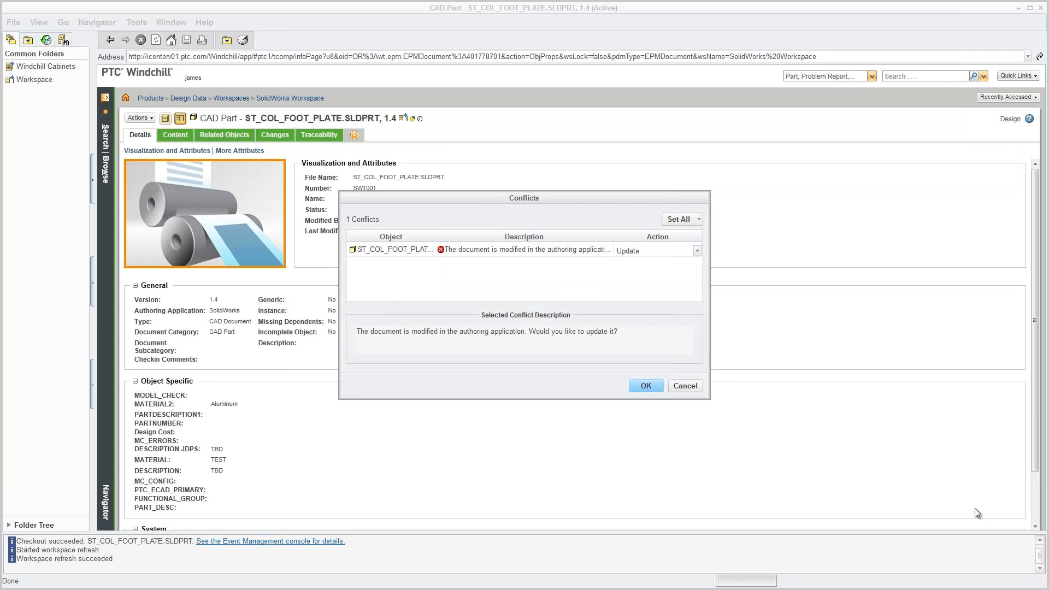
Accept updating the modified document, check in the foot plate as version 1.5, and return home.
click(649, 386)
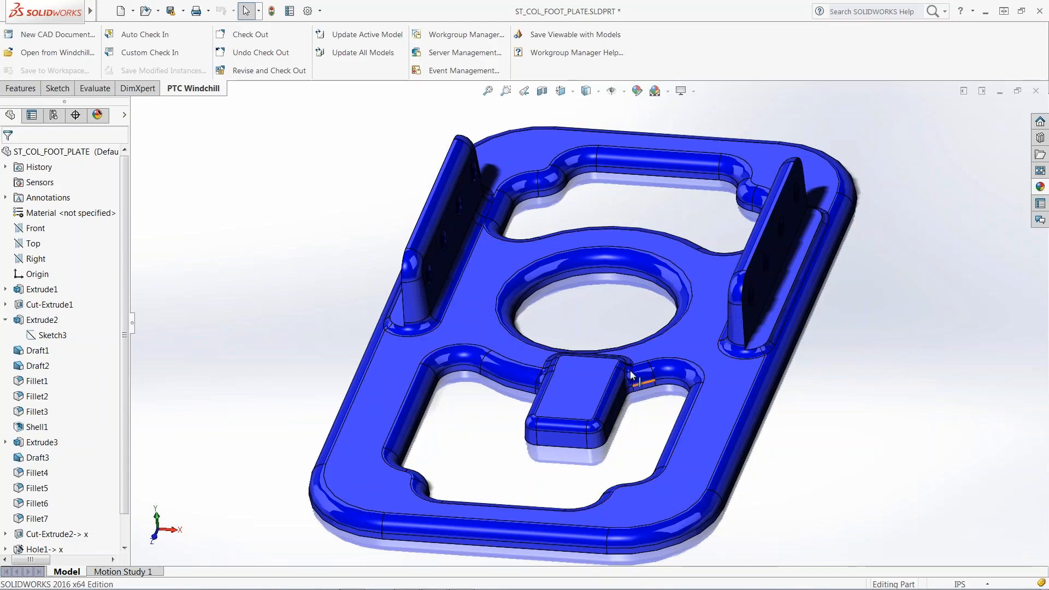
click(172, 52)
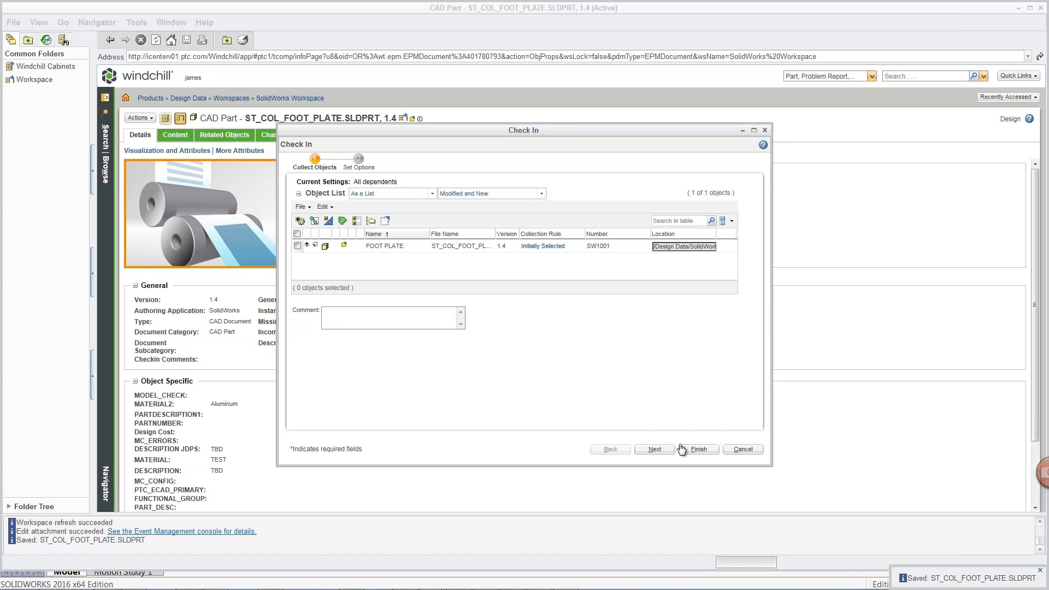
click(698, 450)
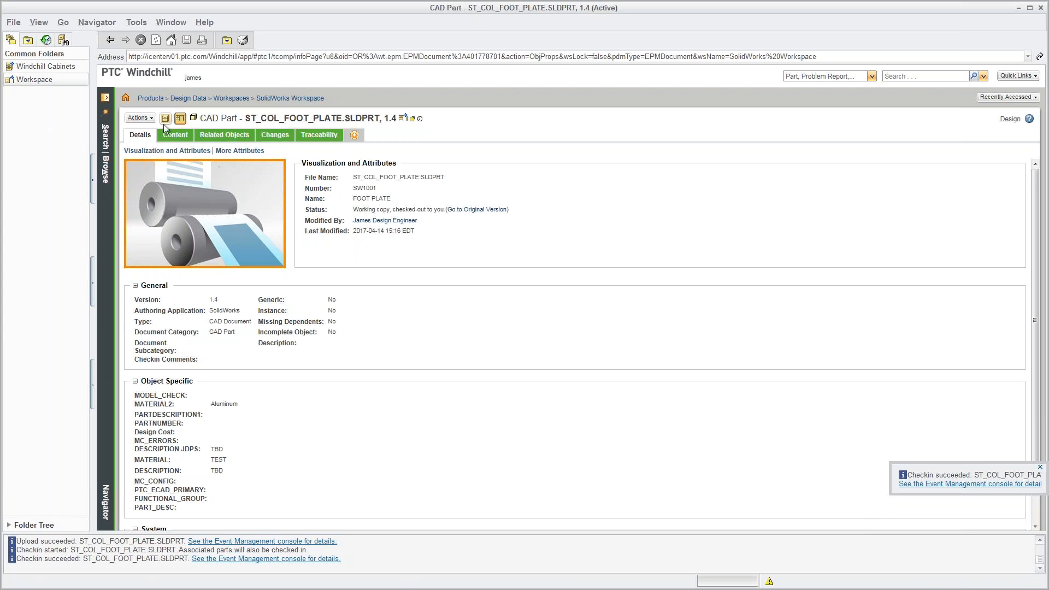
click(126, 100)
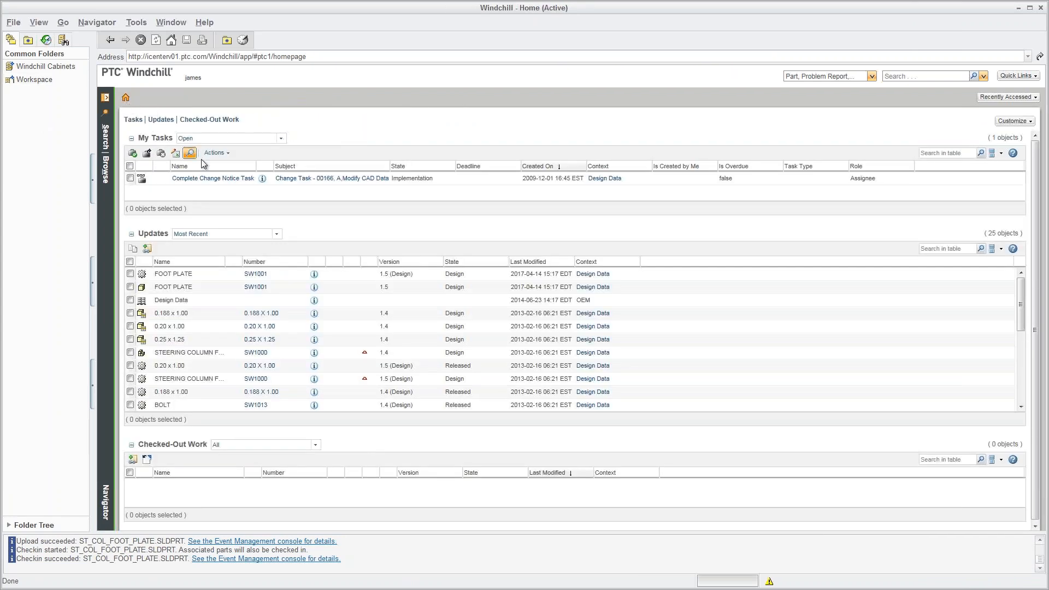
Open FOOT PLATE 1.5's details and inspect its attached ST_COL_FOOT_PLATE.IGS content.
click(315, 288)
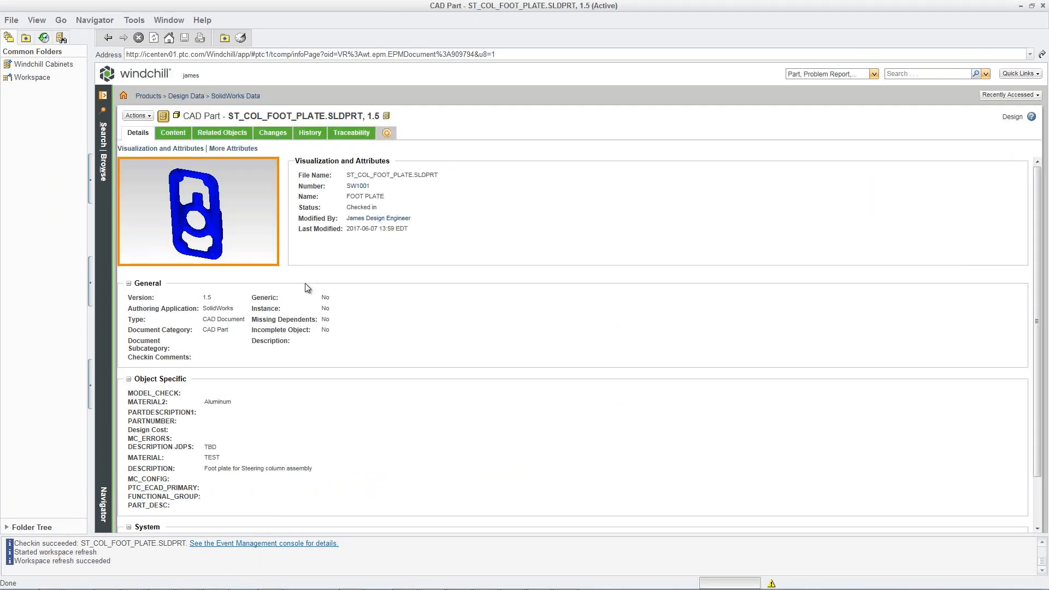
click(170, 134)
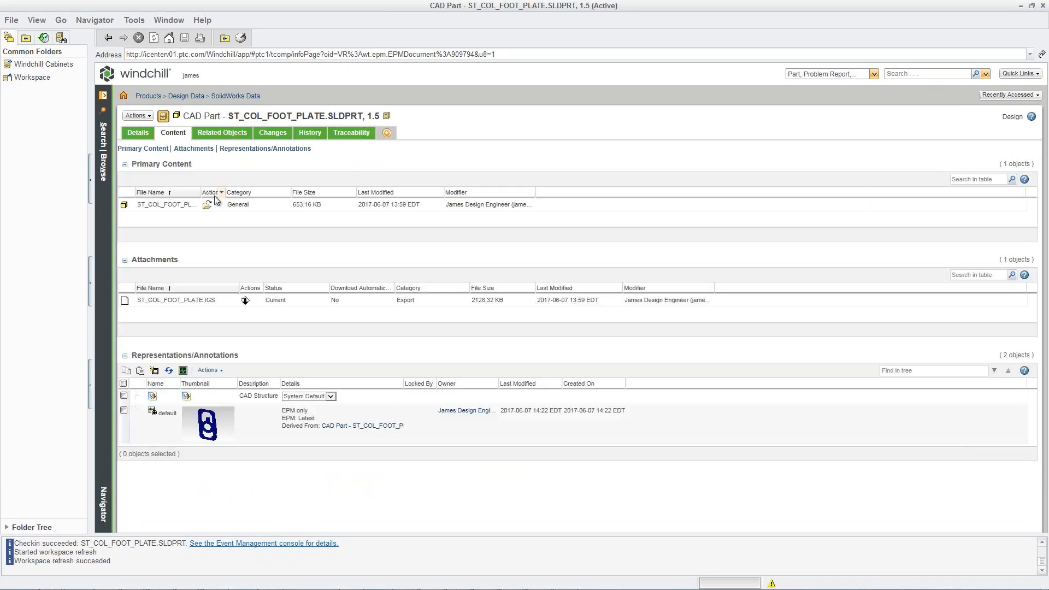
click(300, 299)
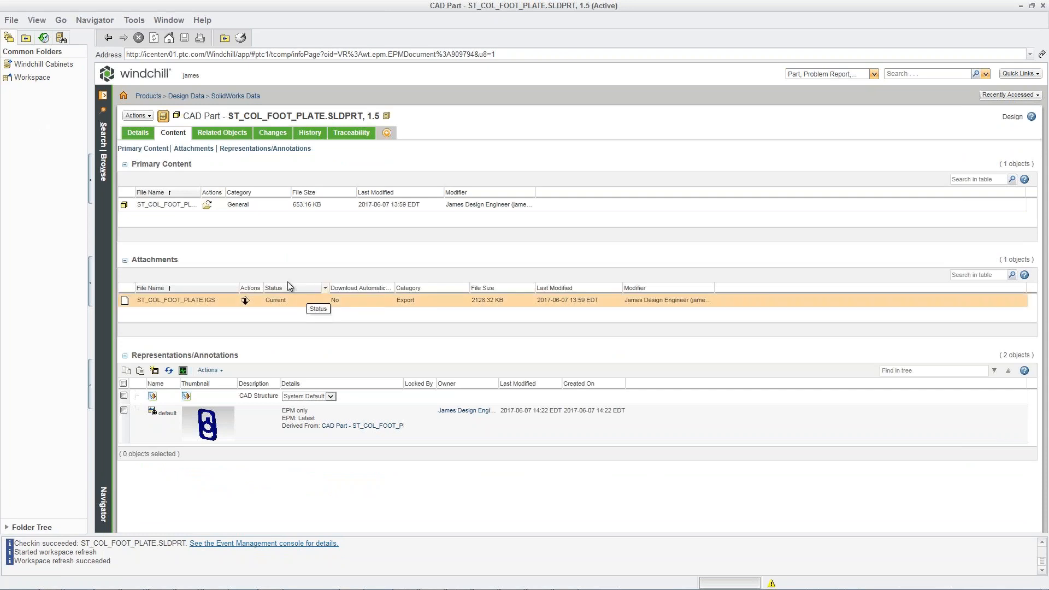
click(138, 133)
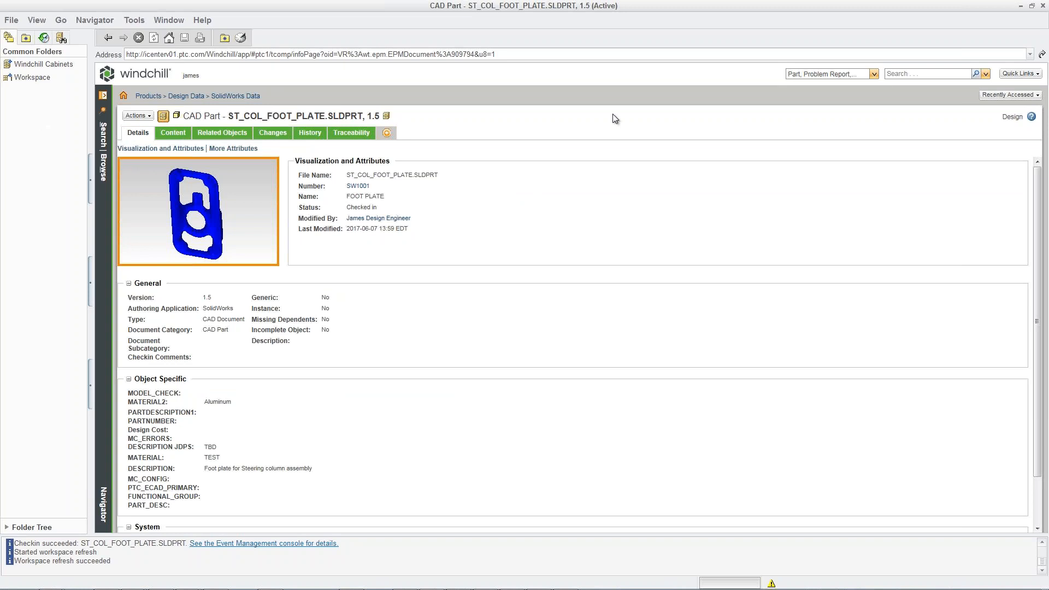
Run a Windchill keyword search for 'steer*'.
click(904, 73)
text(steer*)
key(Return)
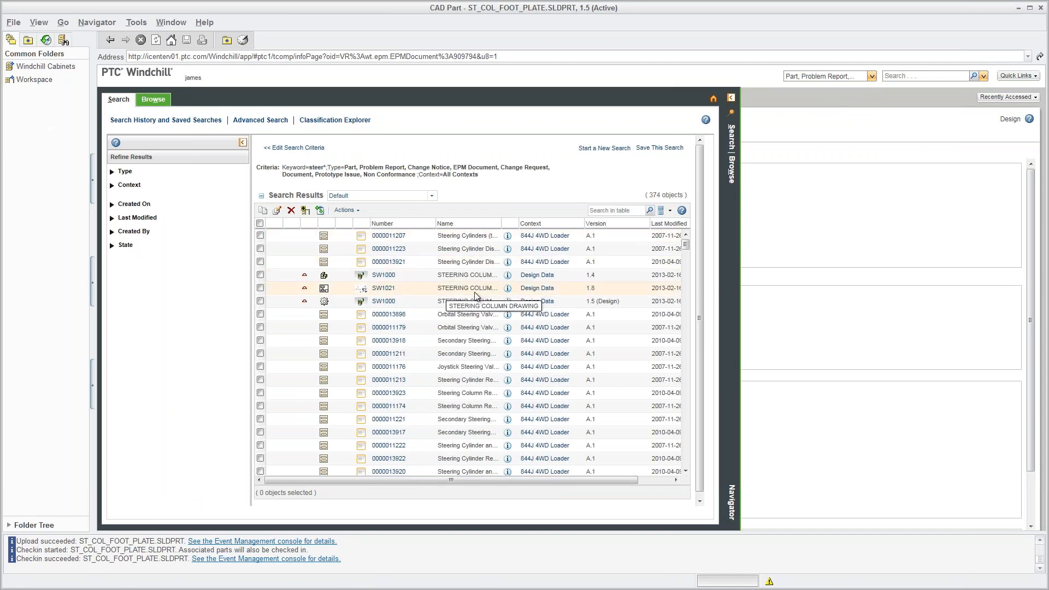
Open the STEERING COLUMN DRAWING ST_COL_FOOT.SLDDRW in SolidWorks from its details page.
click(507, 294)
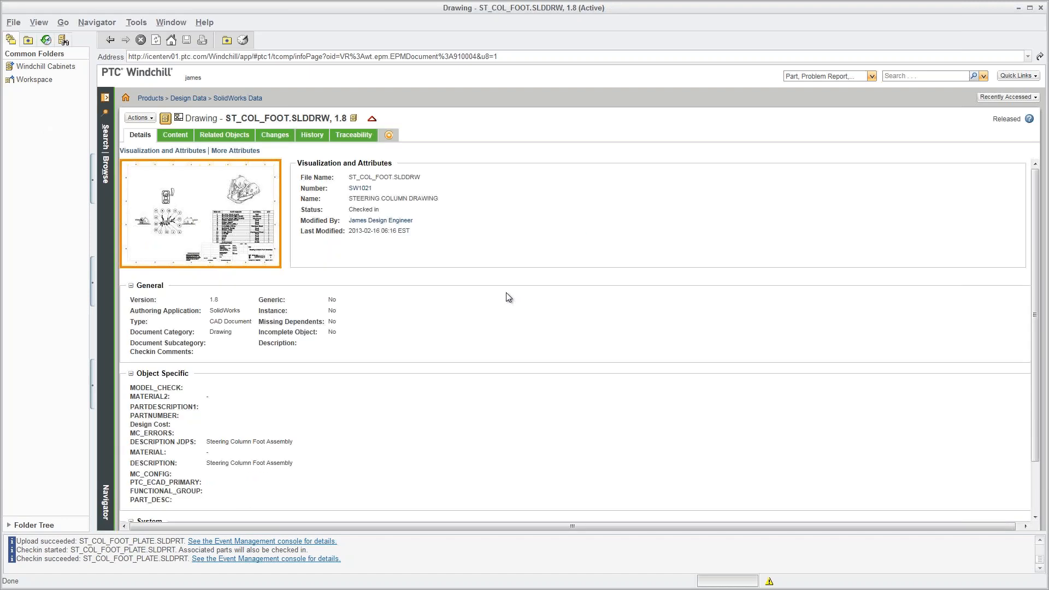
click(139, 118)
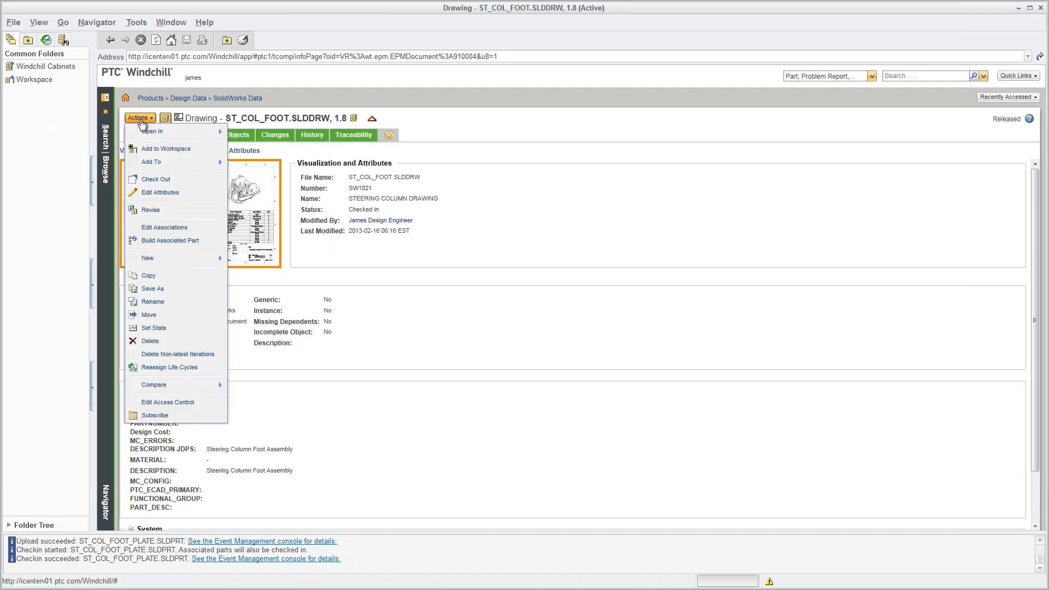
mouse_move(153, 133)
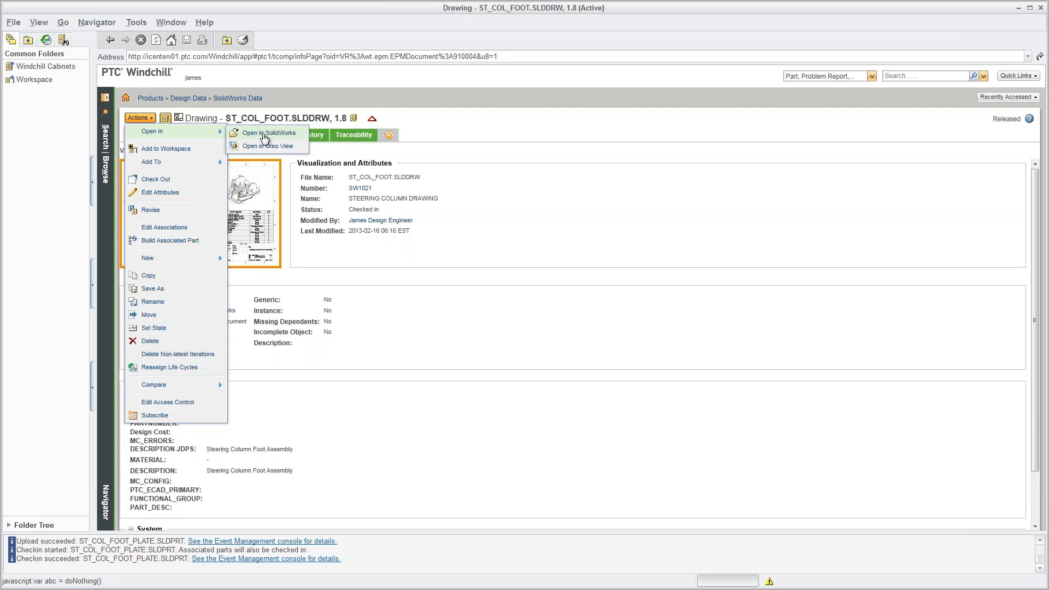
click(265, 137)
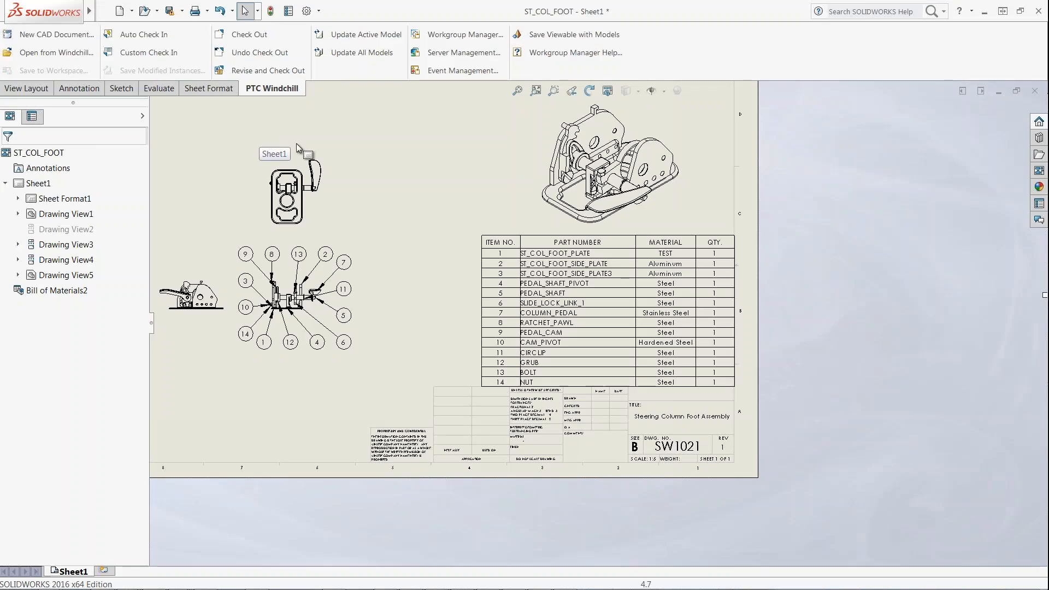
Insert a PTC_WM_LIFECYCLE_STATE column to the right of PART NUMBER in the BOM.
click(569, 249)
click(588, 235)
right_click(589, 237)
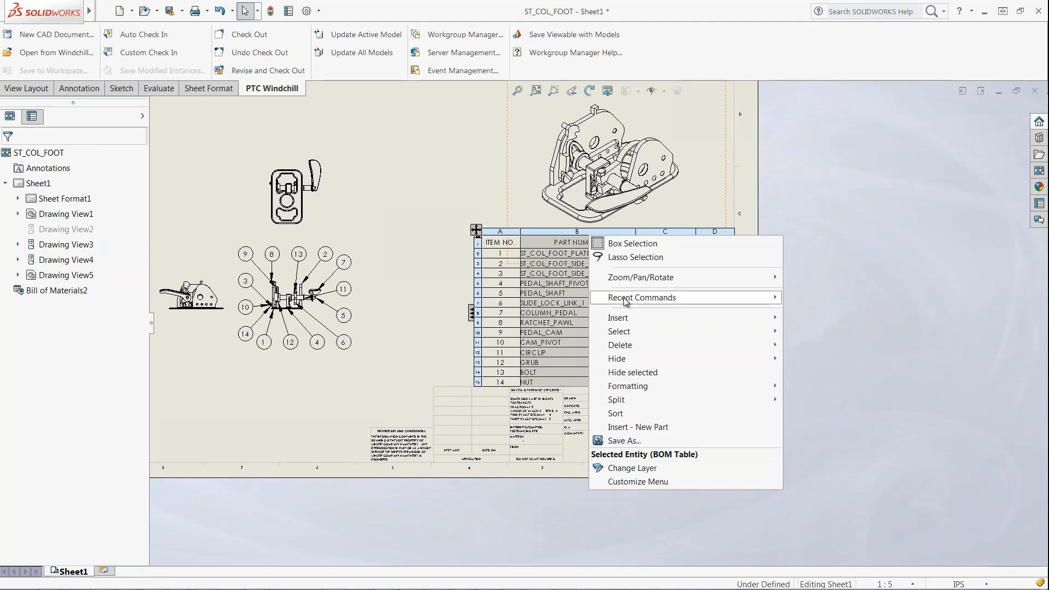
mouse_move(696, 321)
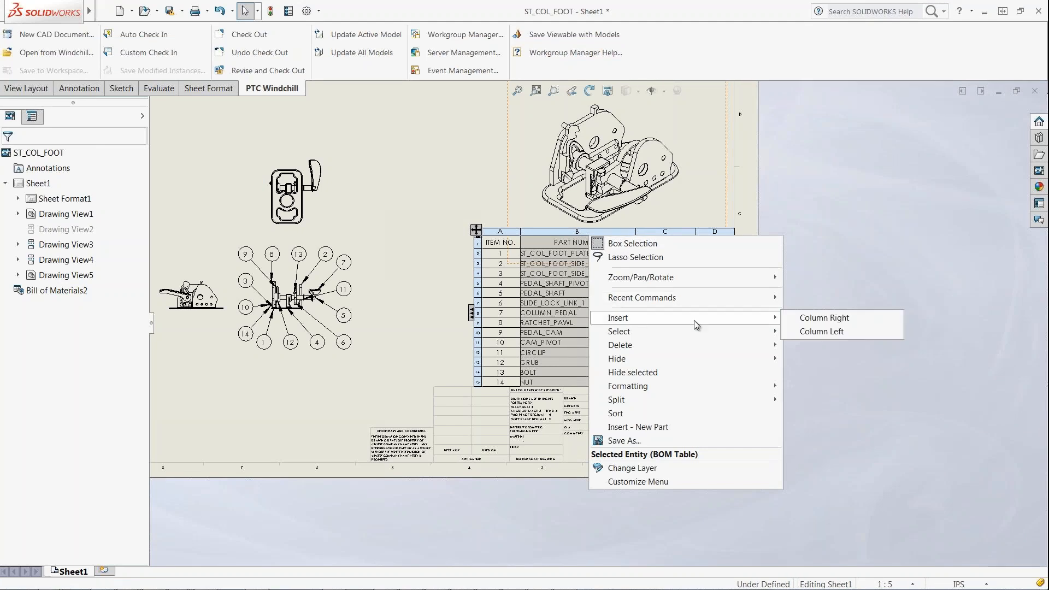
click(828, 323)
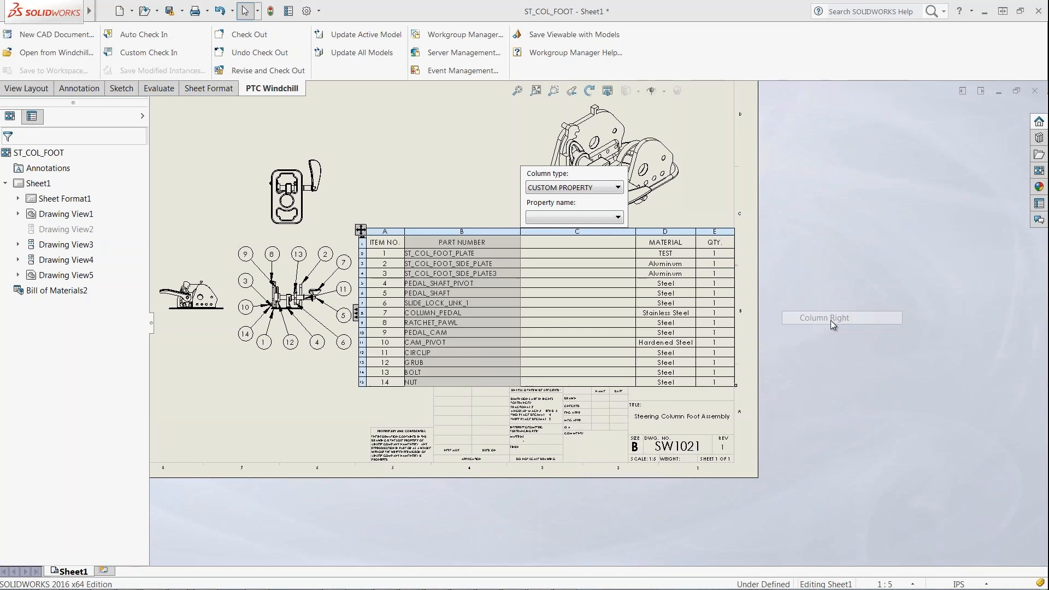
click(618, 217)
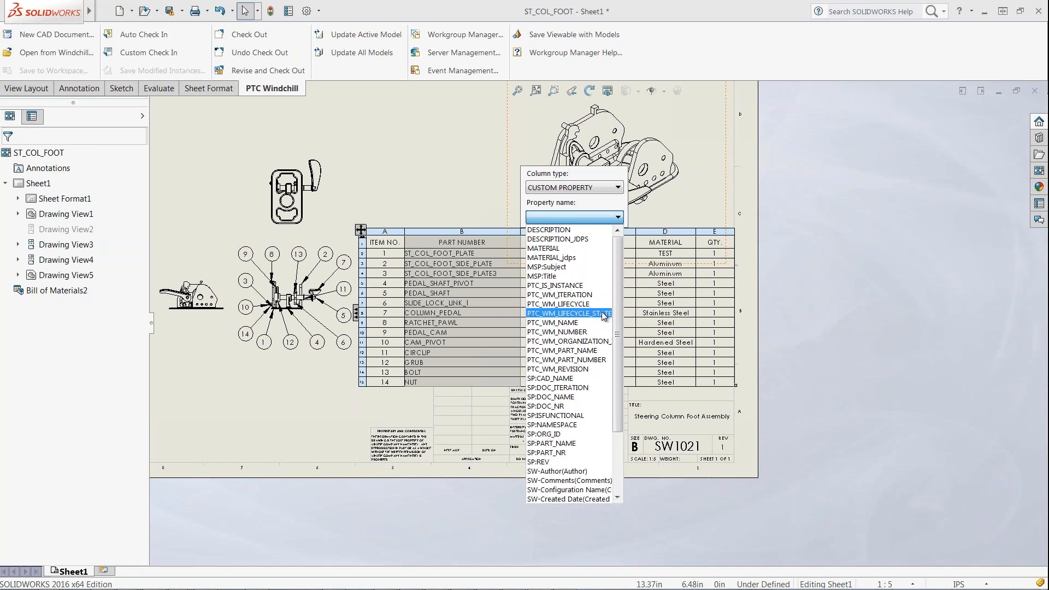
click(604, 315)
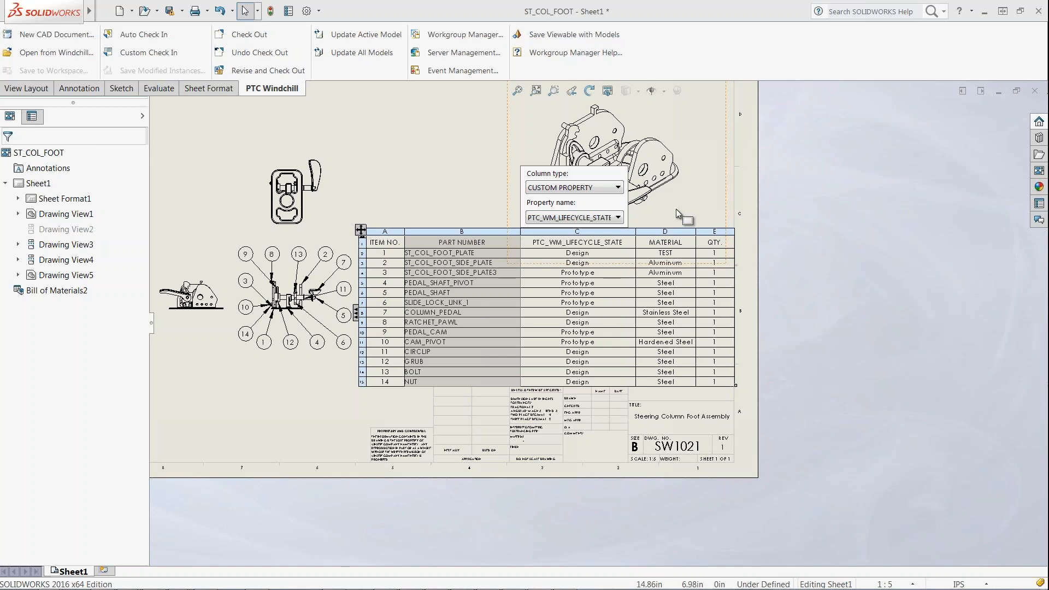
click(753, 196)
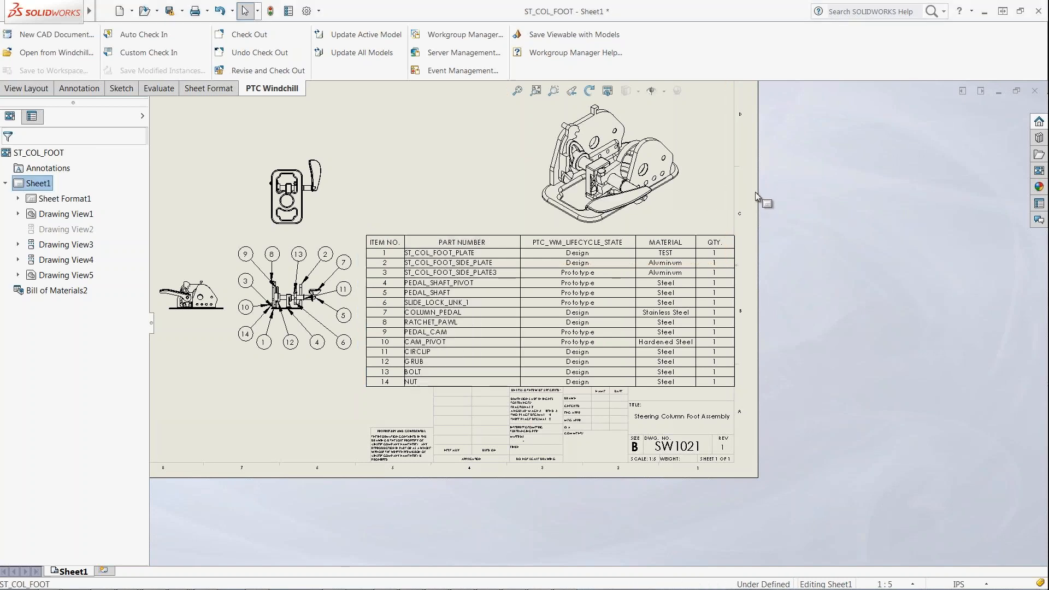
Open ST_COL_FOOT.SLDASM from the Windchill Workspace folder and display it with hidden lines removed.
click(146, 11)
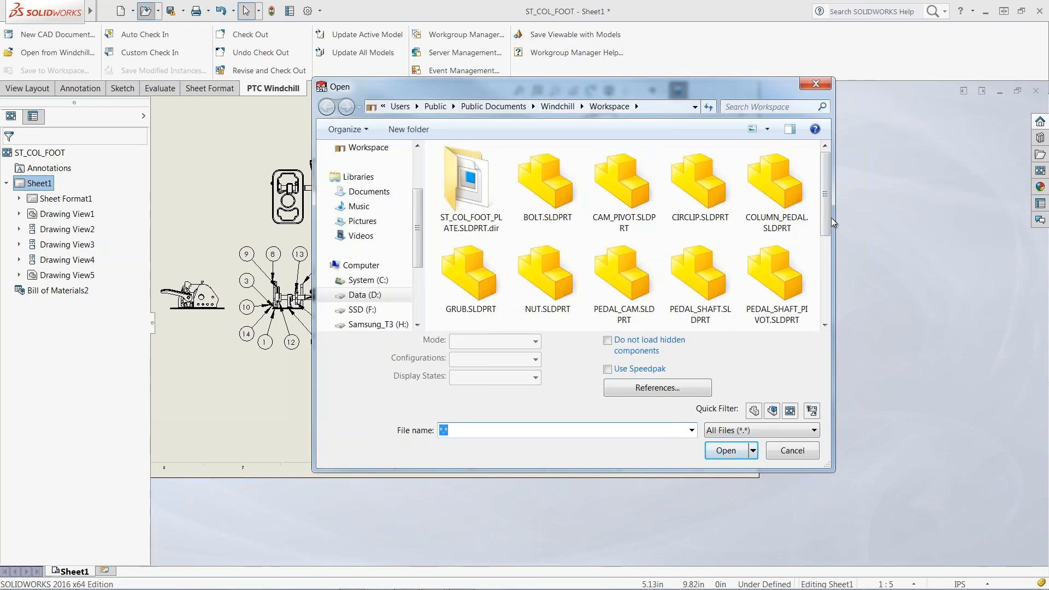
drag(827, 218, 831, 325)
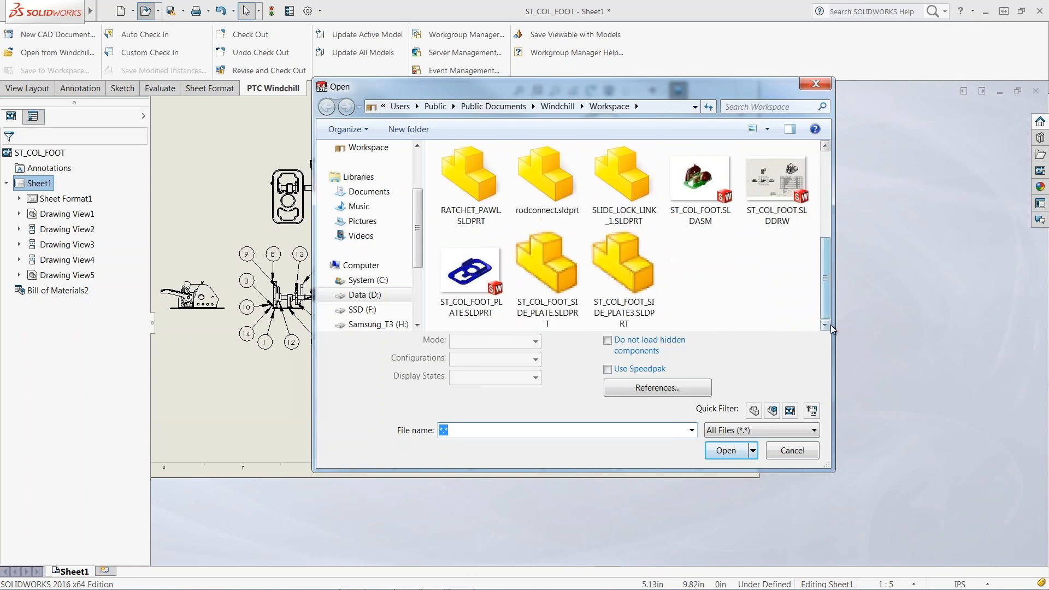
click(704, 201)
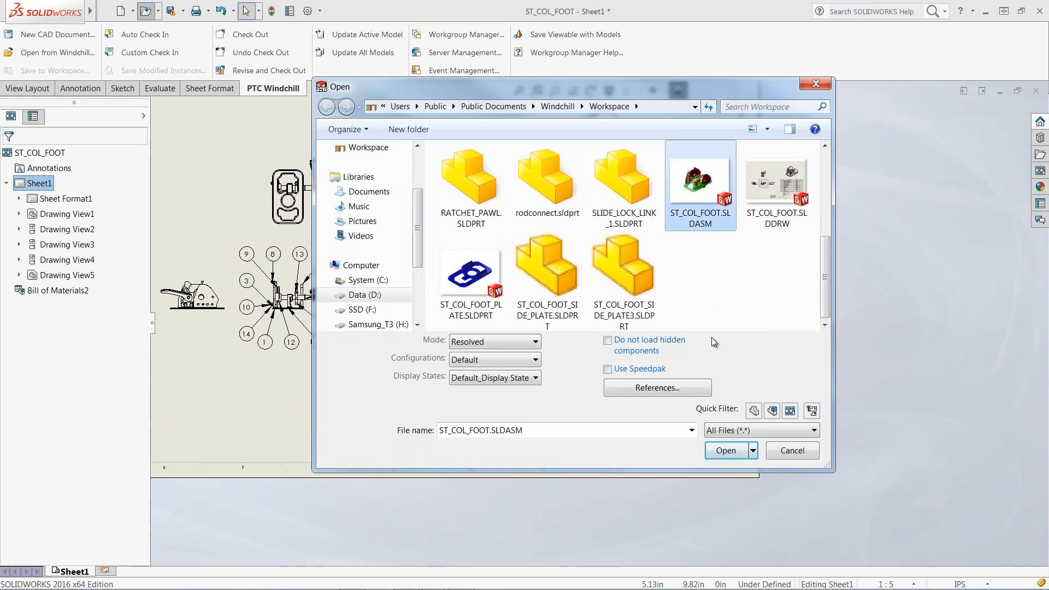
click(719, 454)
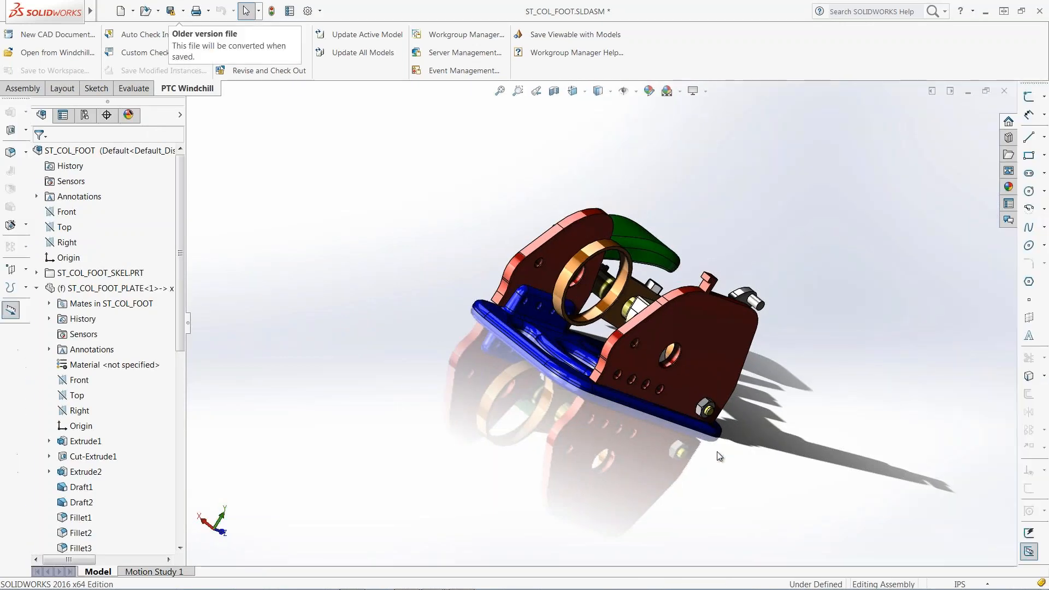
click(605, 94)
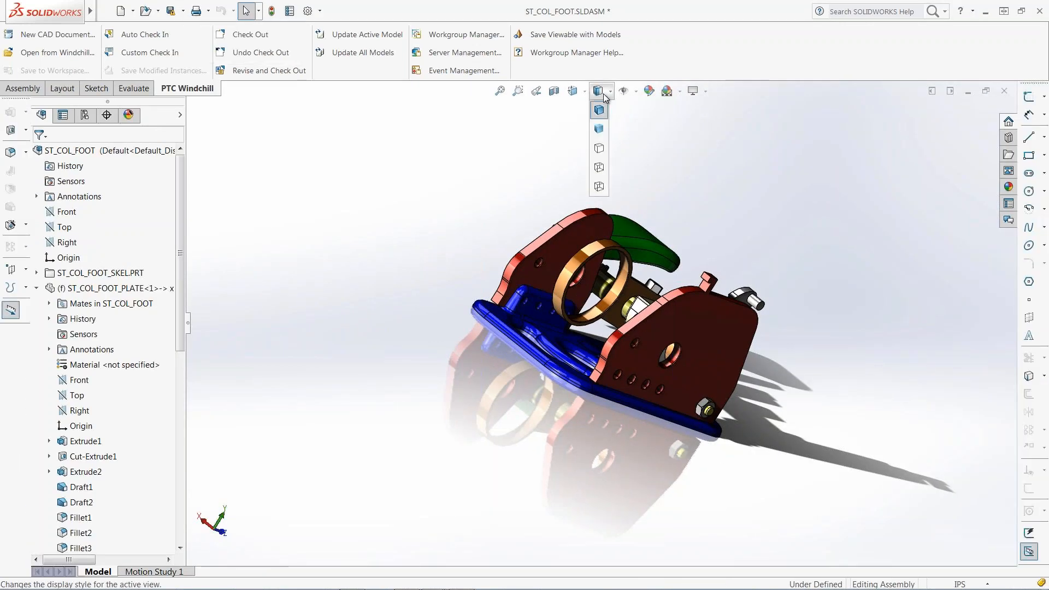
click(600, 149)
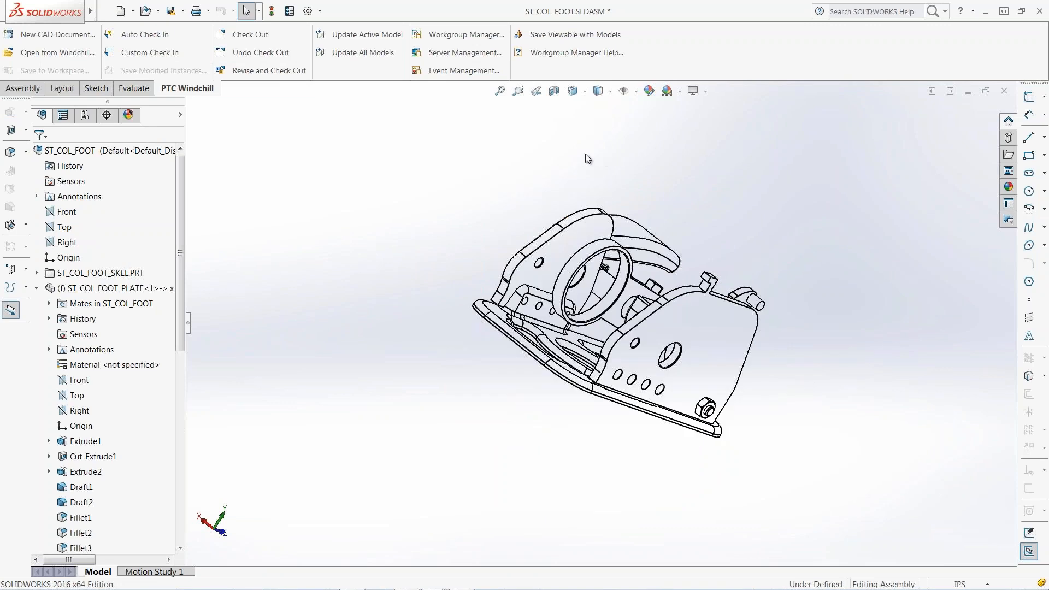
Create a new in-context part with a 0.125-radius circle sketched on the side plate hole.
click(26, 88)
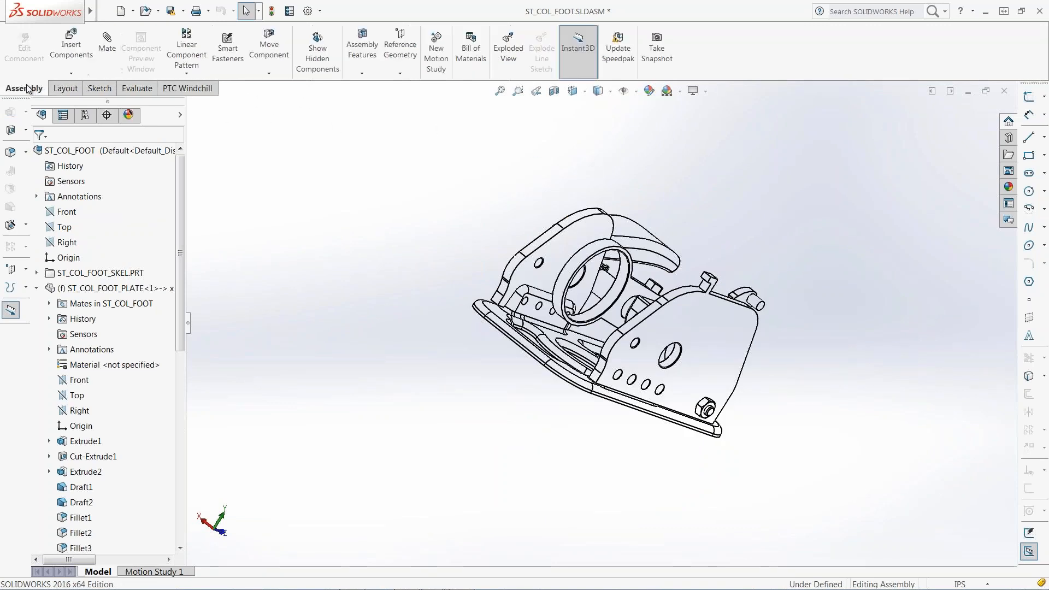
click(72, 75)
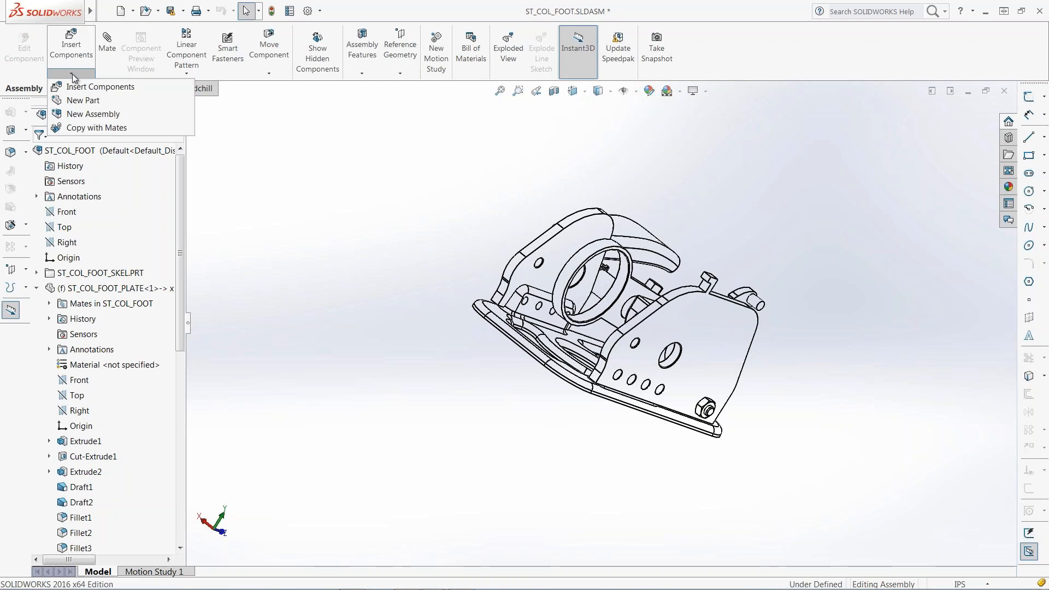
click(79, 104)
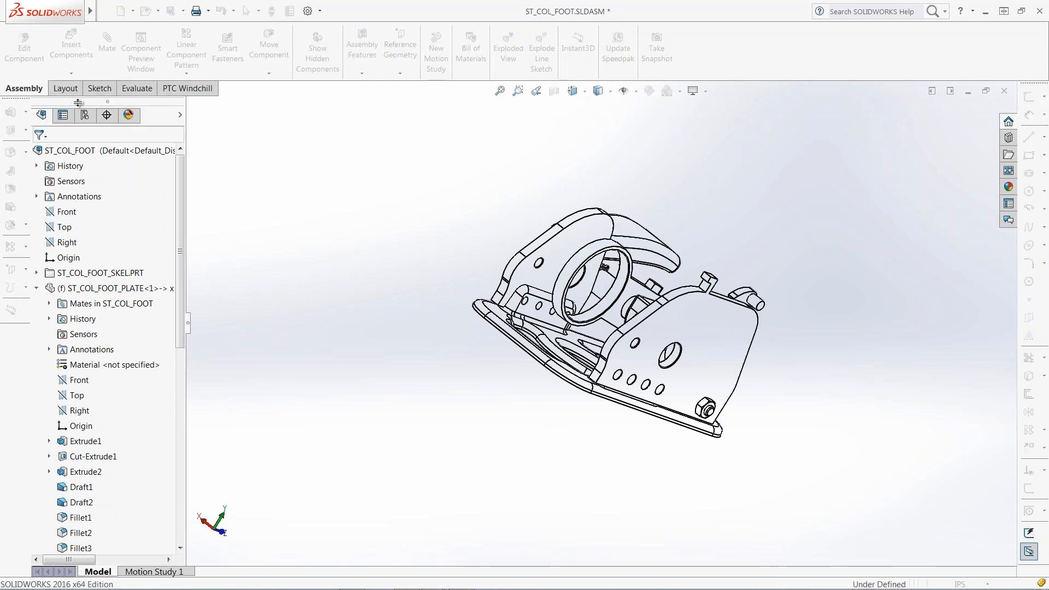
middle_drag(323, 225, 524, 384)
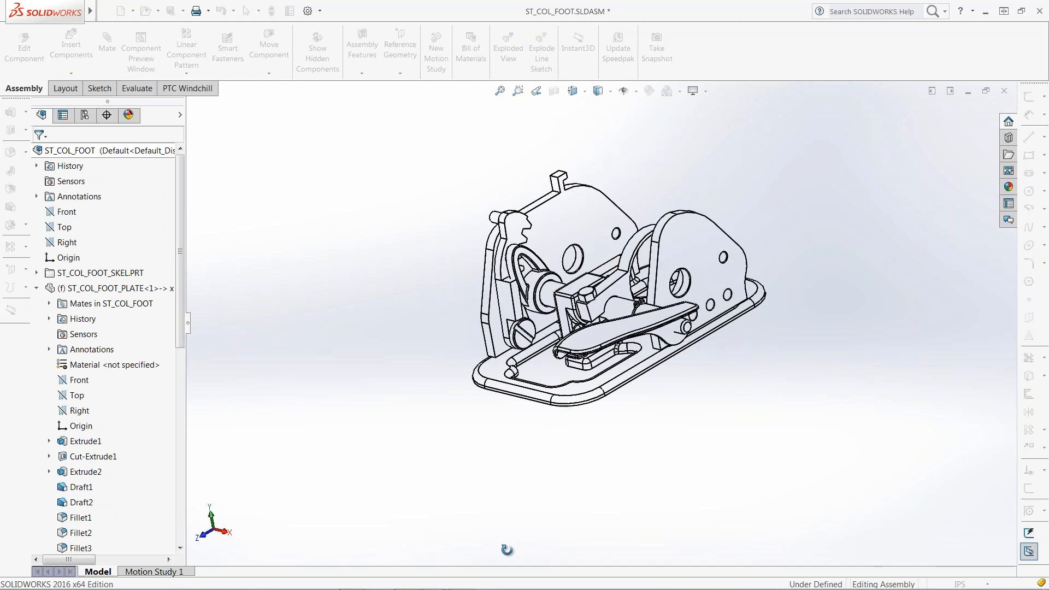
click(575, 224)
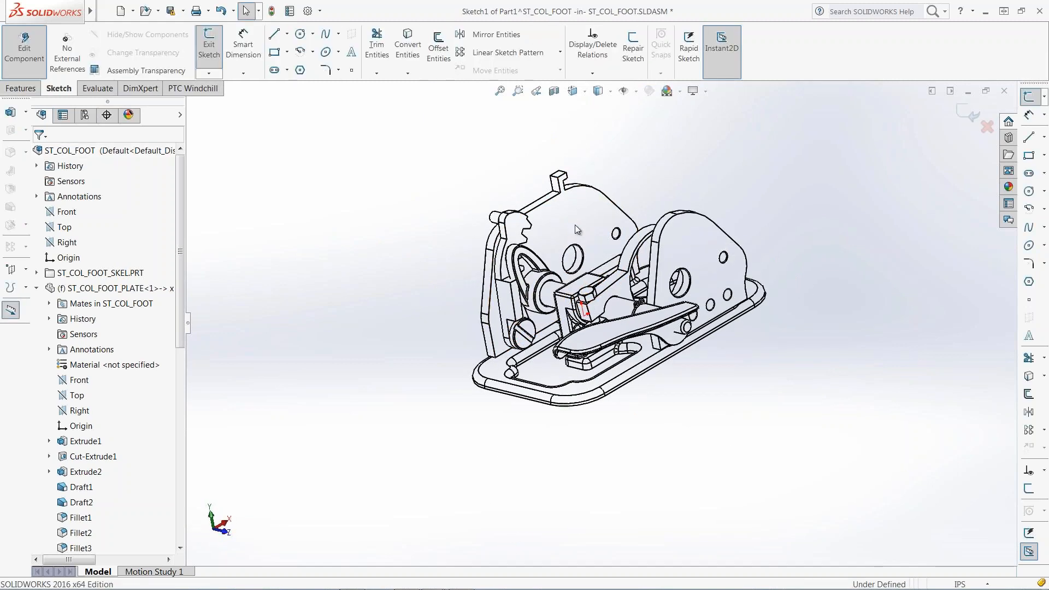
click(300, 33)
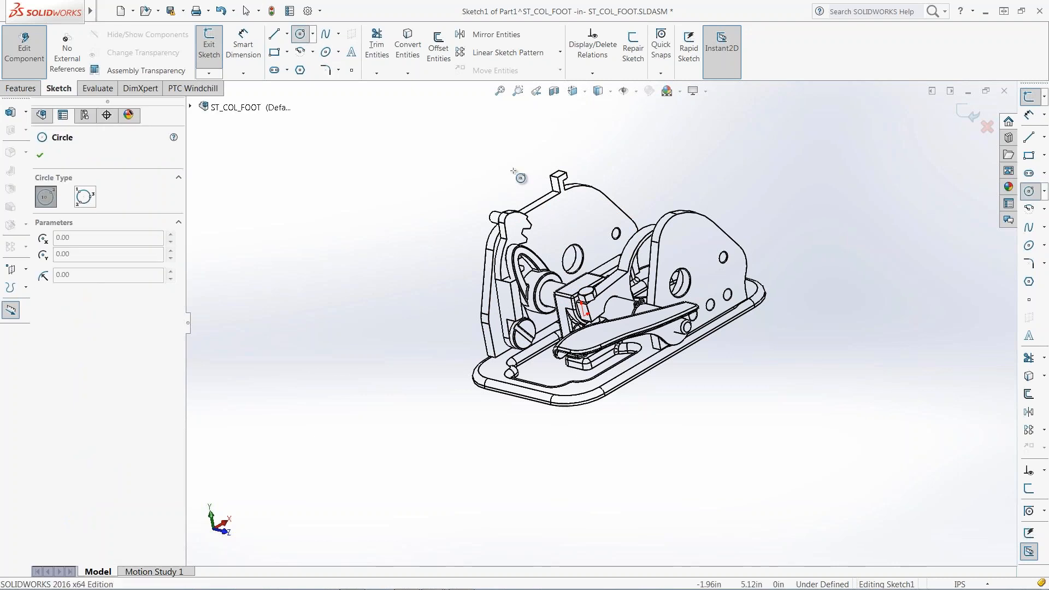
scroll(623, 238, up, 3)
scroll(618, 270, down, 10)
click(589, 300)
click(616, 322)
click(968, 113)
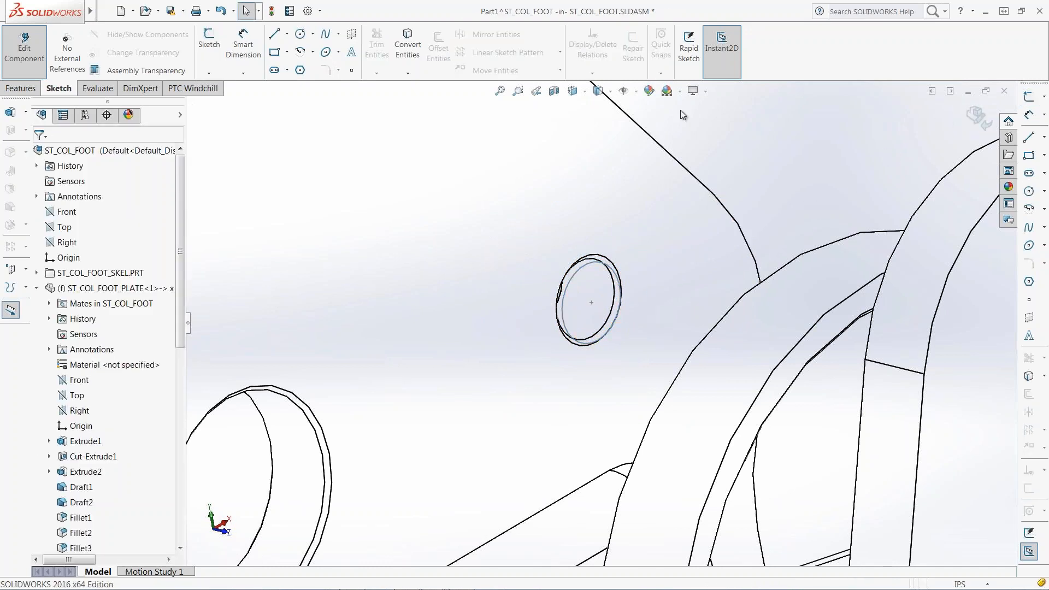
Extrude the circle as a boss rod up to the opposite side plate.
click(21, 88)
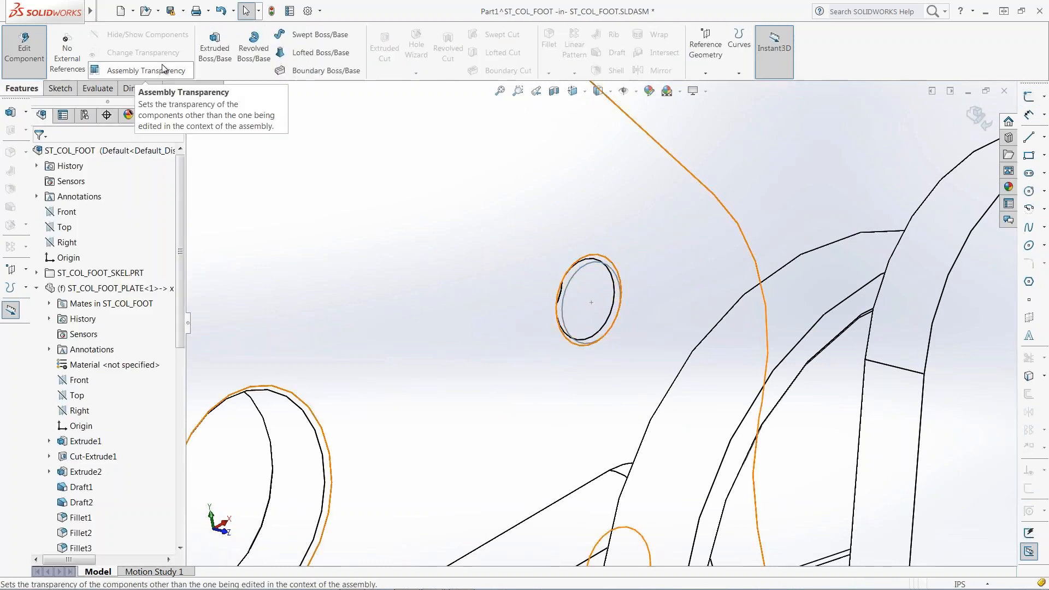
click(214, 50)
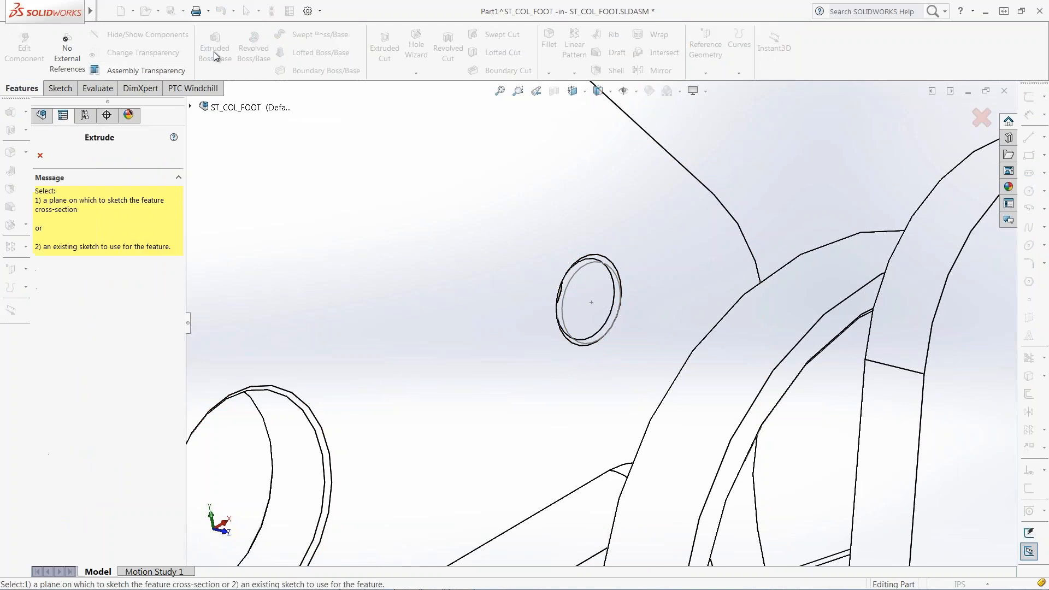
click(577, 280)
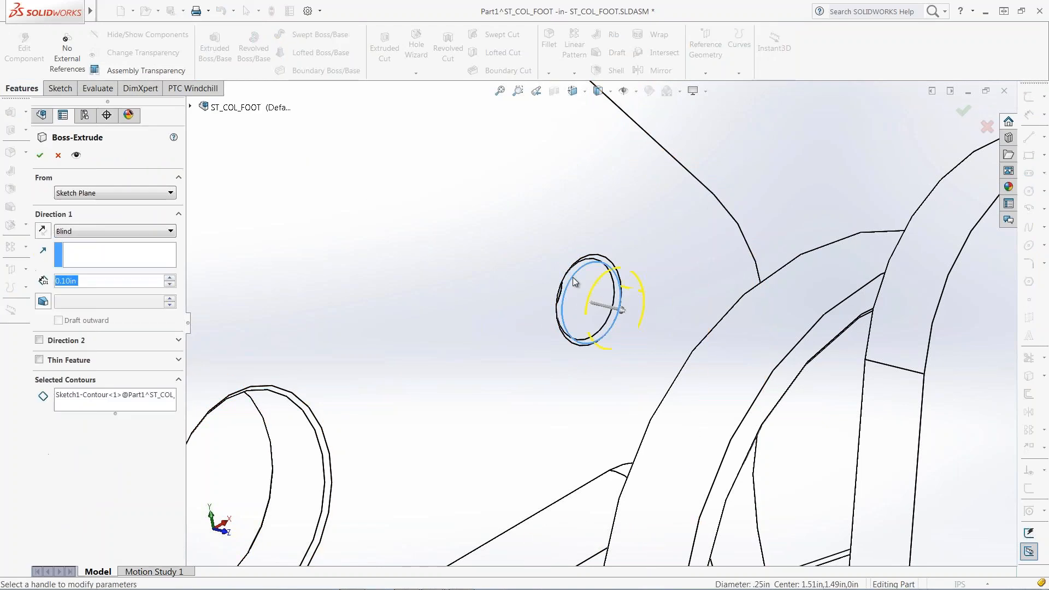
click(170, 231)
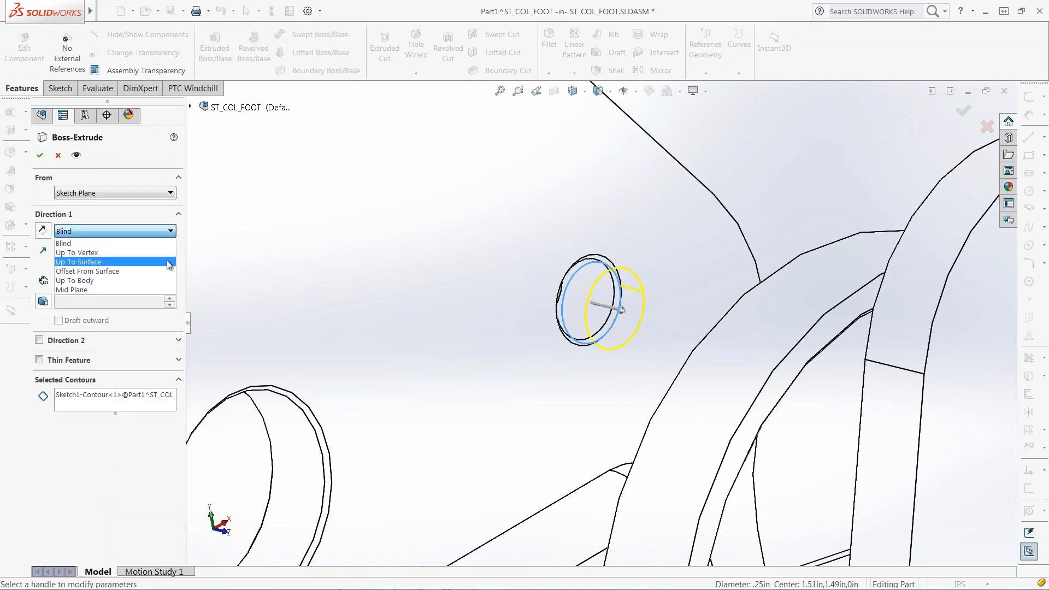
click(166, 260)
scroll(372, 293, up, 3)
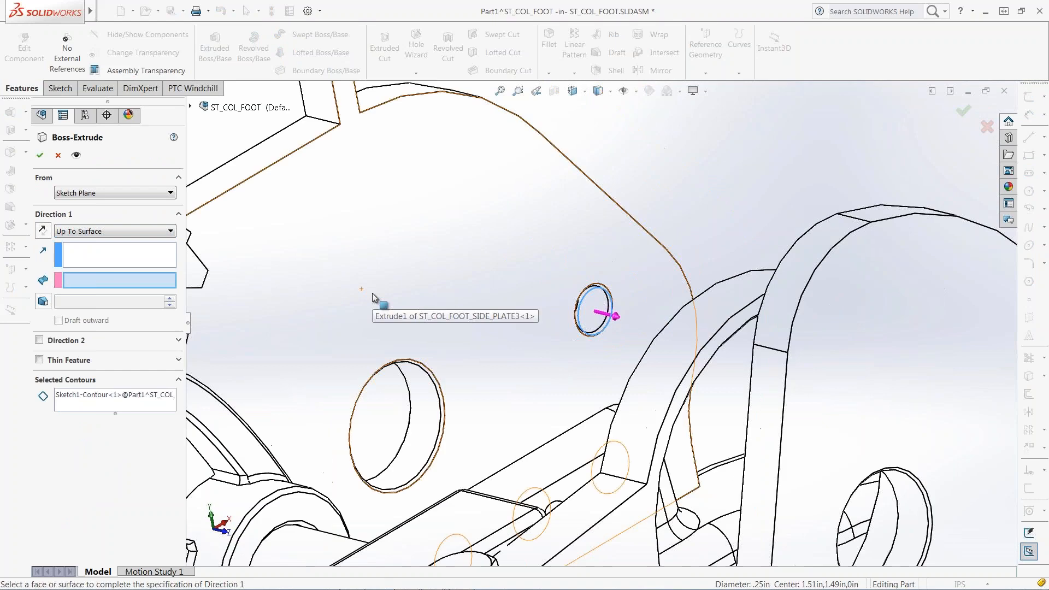
scroll(372, 292, up, 2)
middle_drag(525, 344, 661, 371)
click(755, 190)
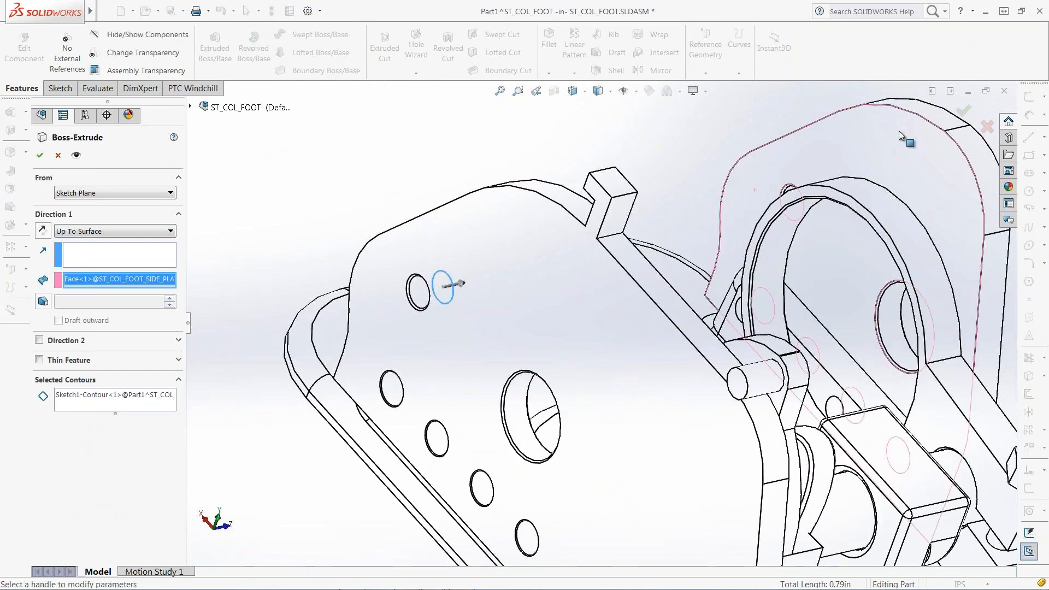
click(963, 112)
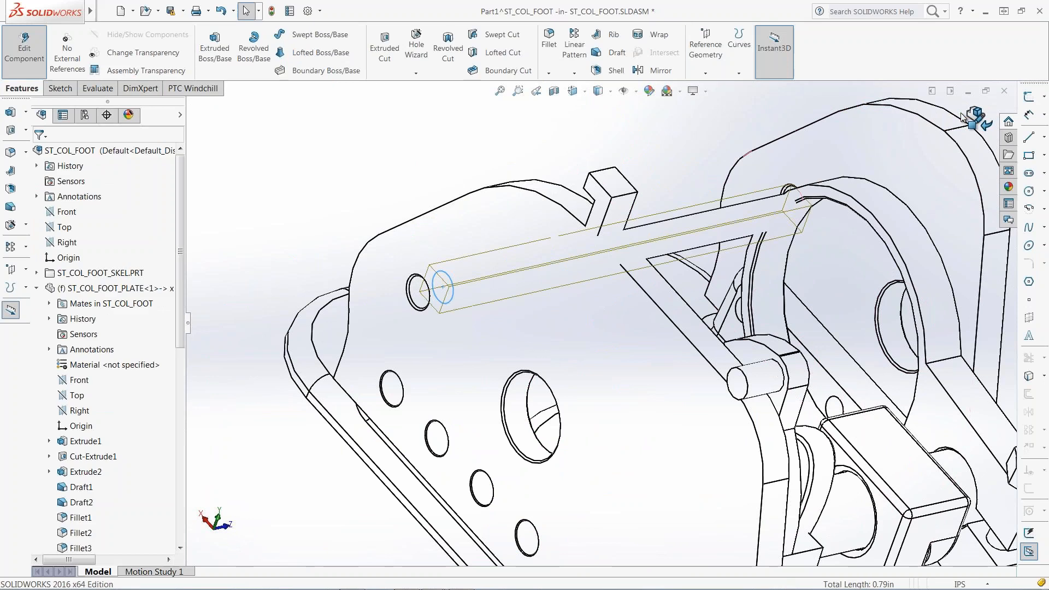
Exit part editing and rebuild the ST_COL_FOOT assembly.
click(972, 117)
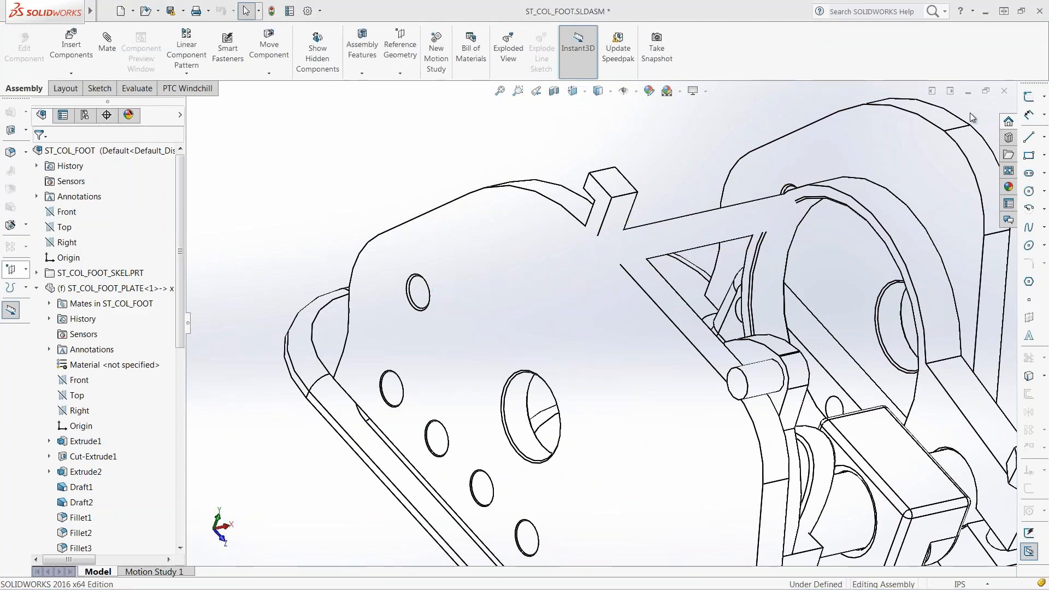
click(275, 16)
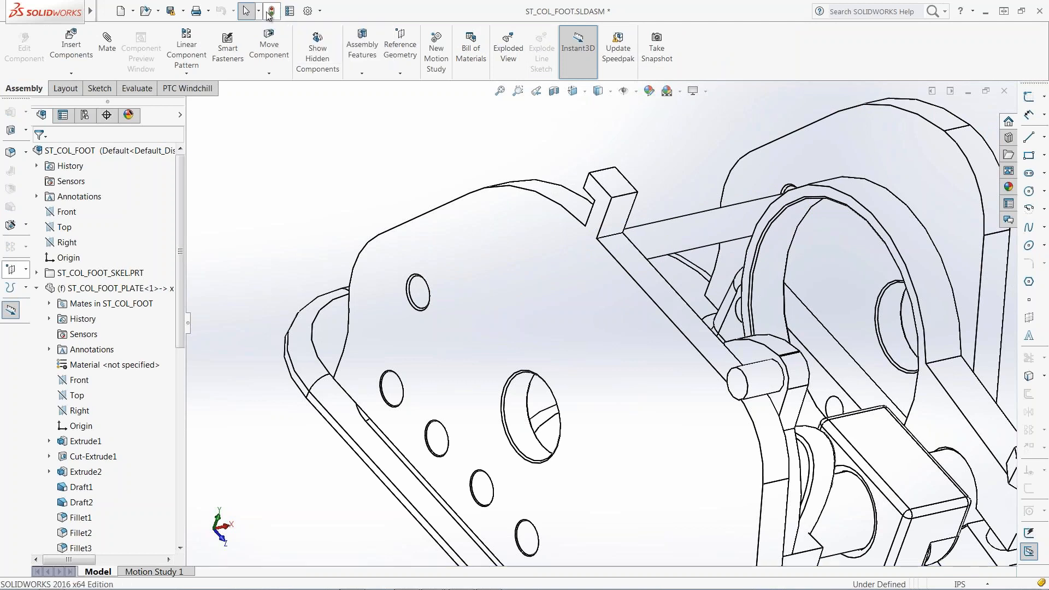
drag(180, 179, 175, 449)
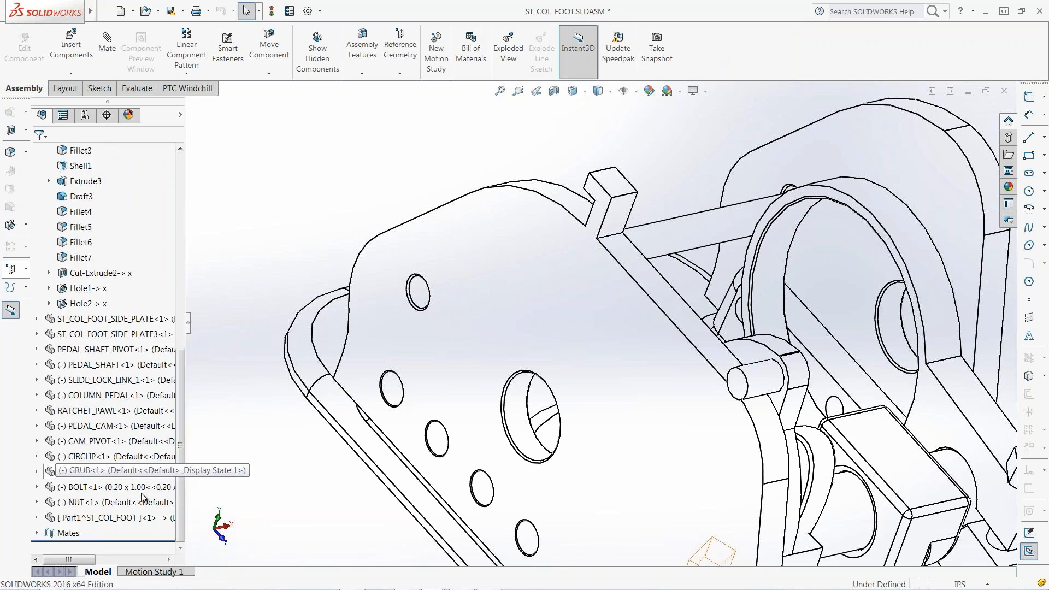
Open Part1^ST_COL_FOOT in its own window and add custom property Material = TBD.
right_click(121, 522)
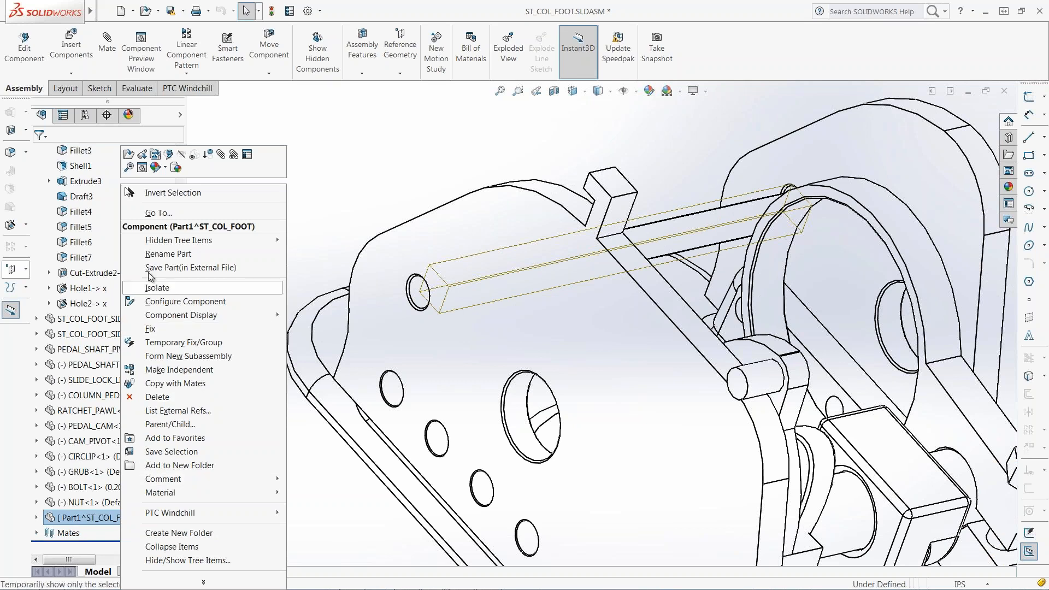
click(130, 154)
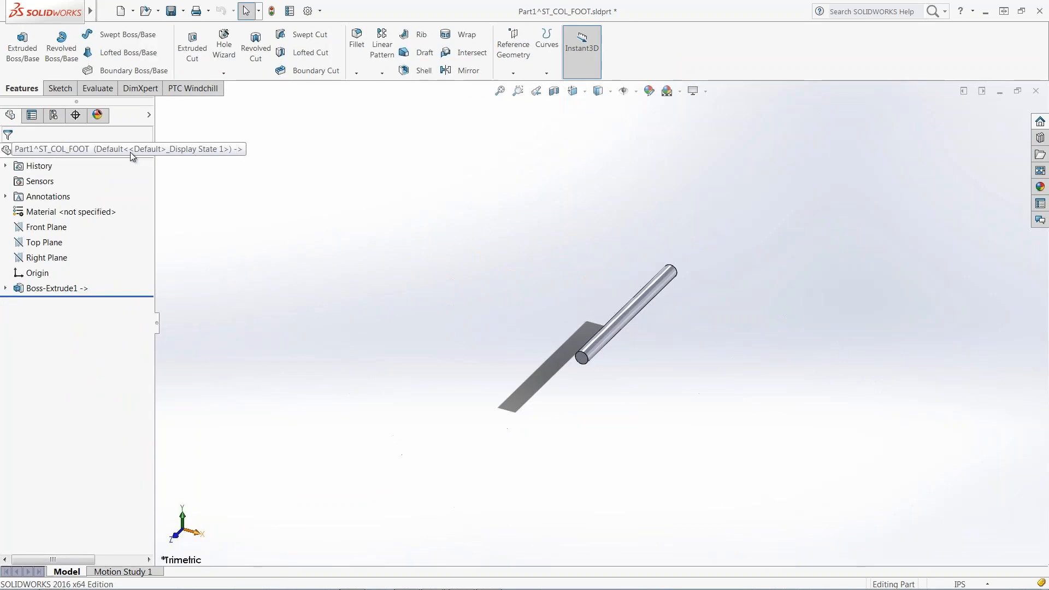
click(104, 11)
click(137, 318)
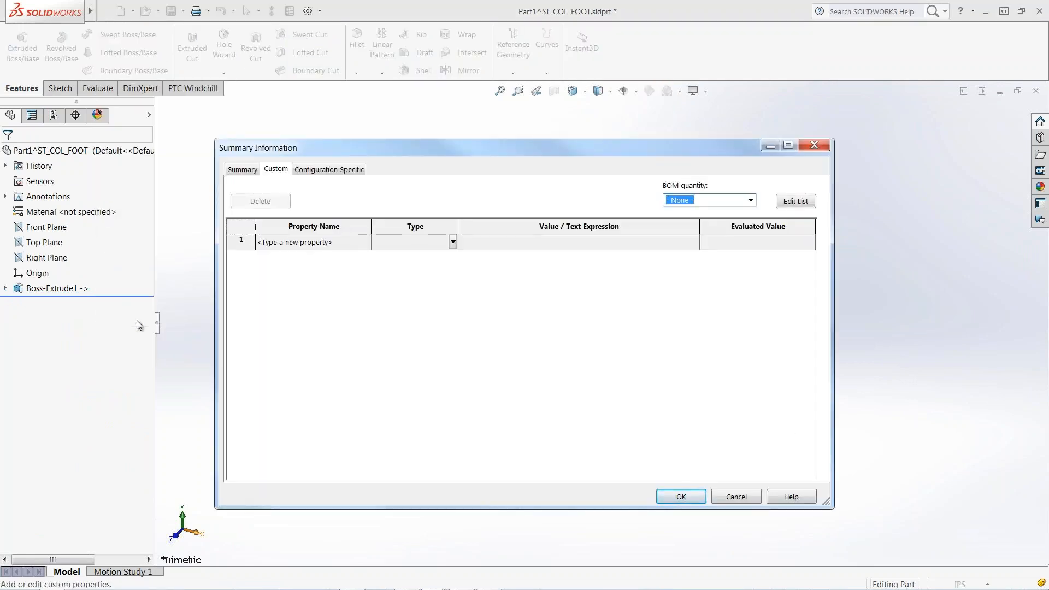
click(276, 244)
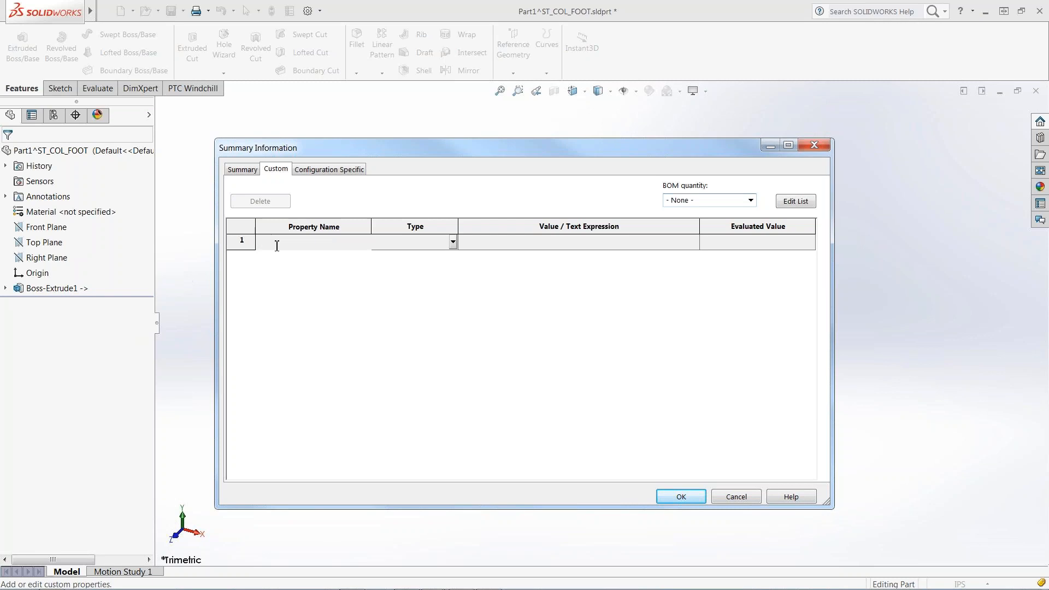
text(Material)
key(Return)
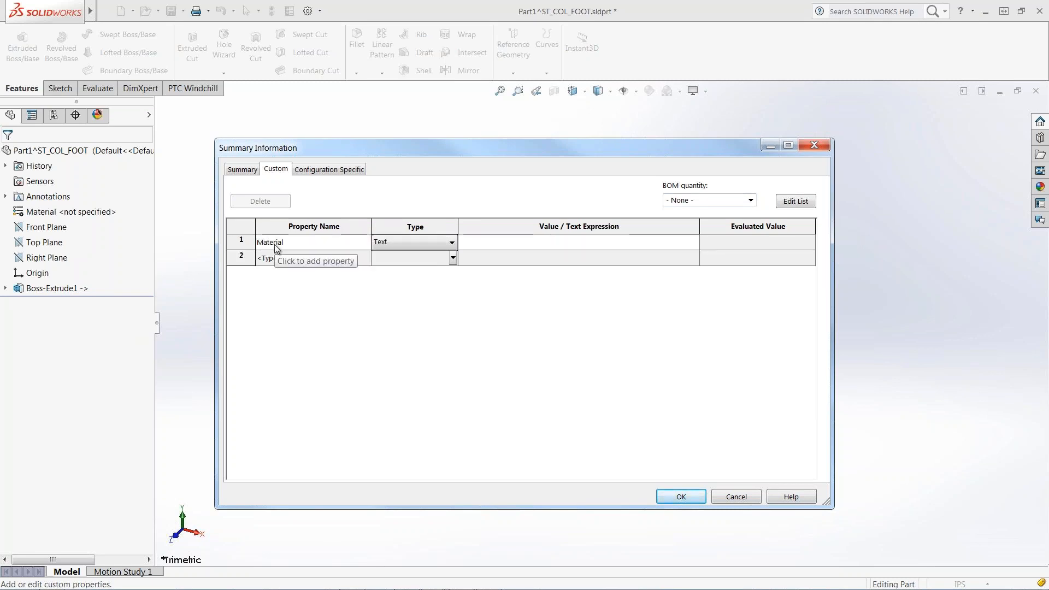
click(477, 242)
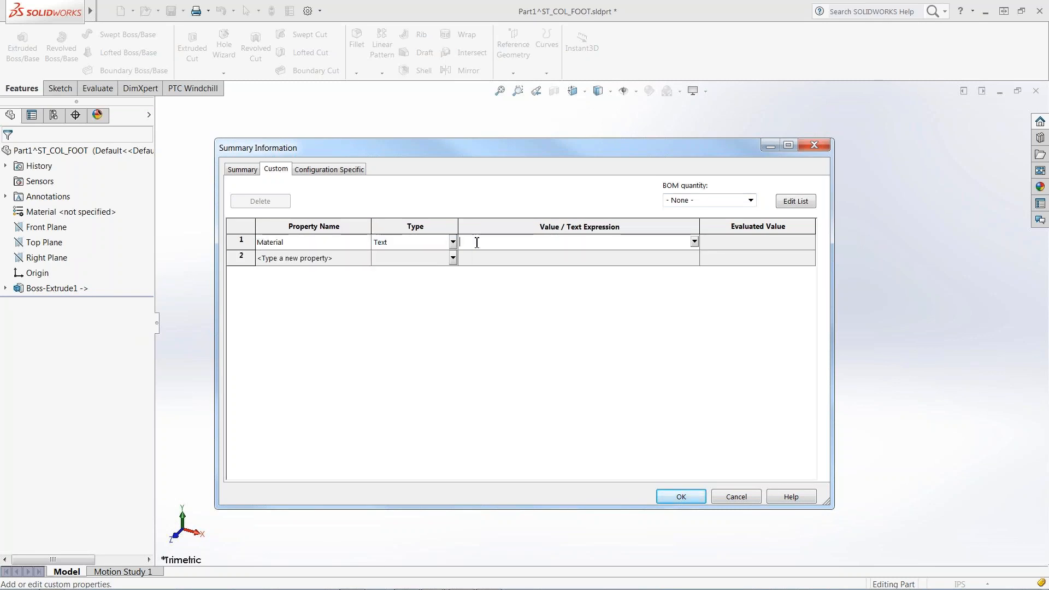
text(TBD)
click(672, 495)
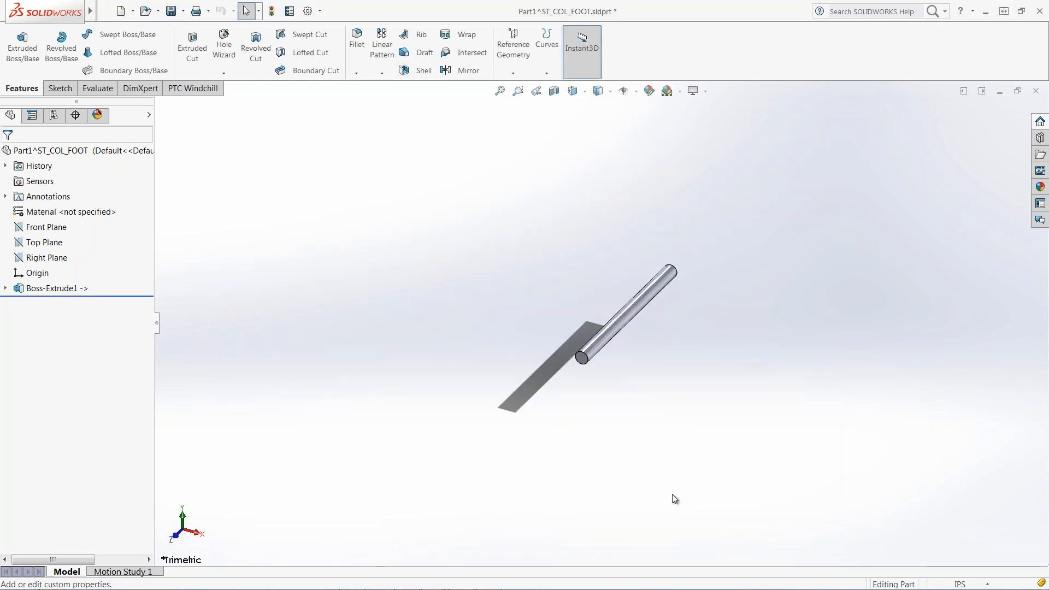
Save Part1^ST_COL_FOOT to the Windchill workspace, checking out ST_COL_FOOT.SLDASM to resolve the conflict.
click(186, 90)
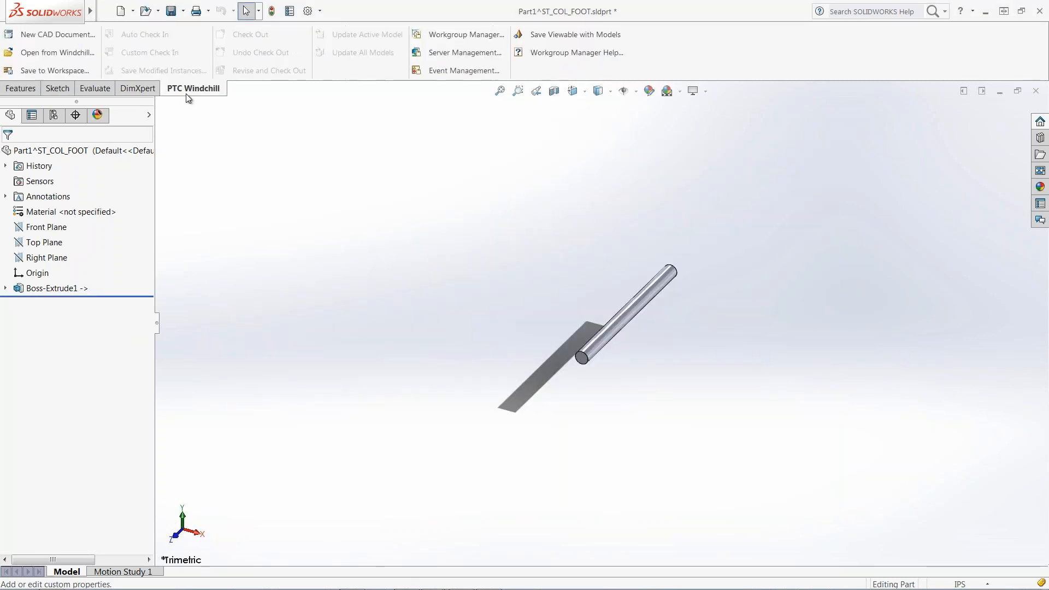
click(68, 71)
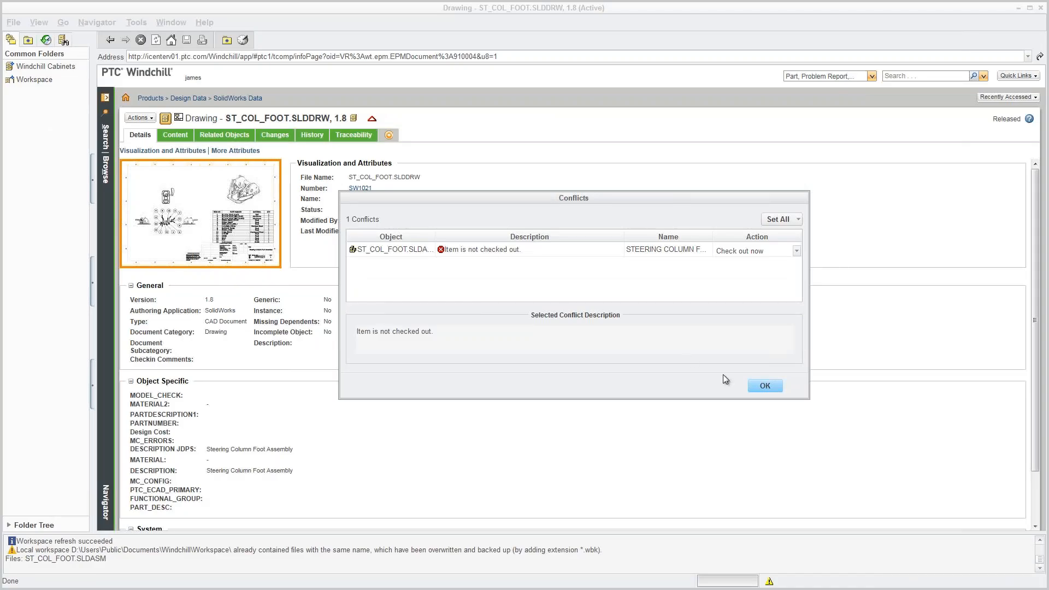
click(759, 389)
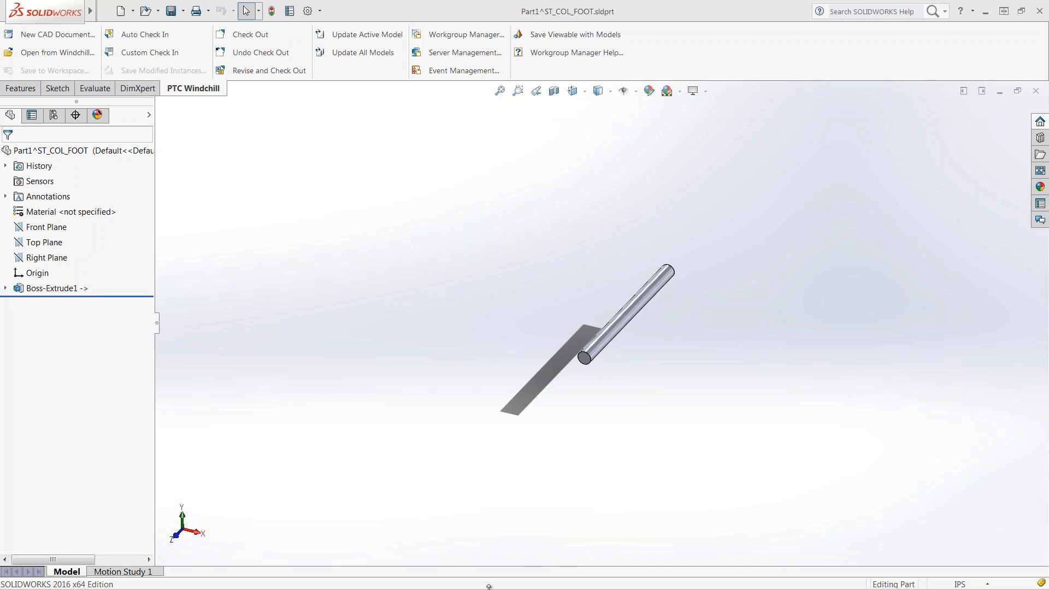
Start a custom check-in from the ST_COL_FOOT drawing, saving and checking out the drawing.
mouse_move(489, 586)
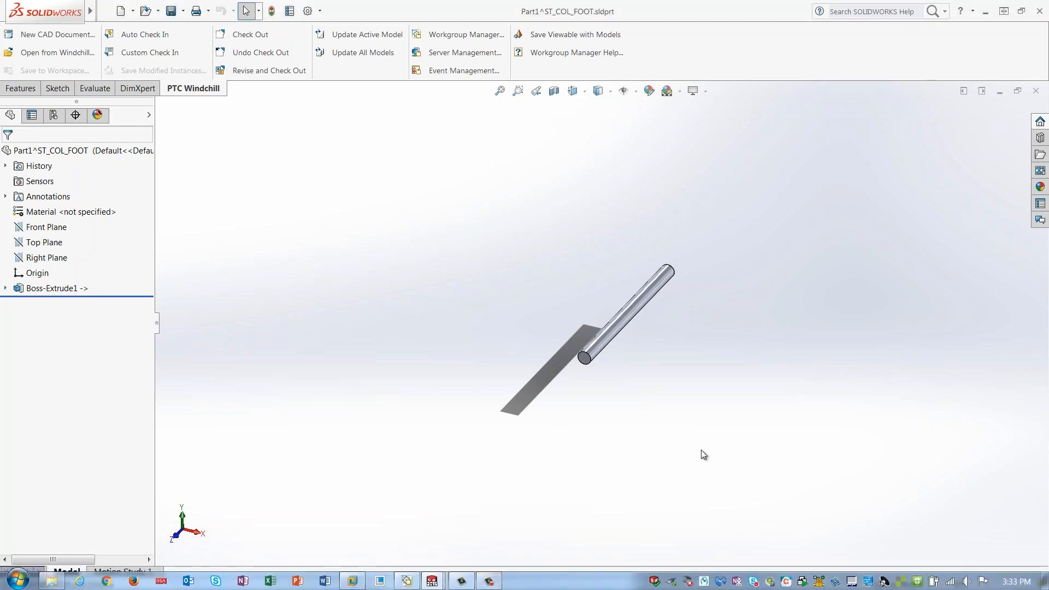
mouse_move(431, 580)
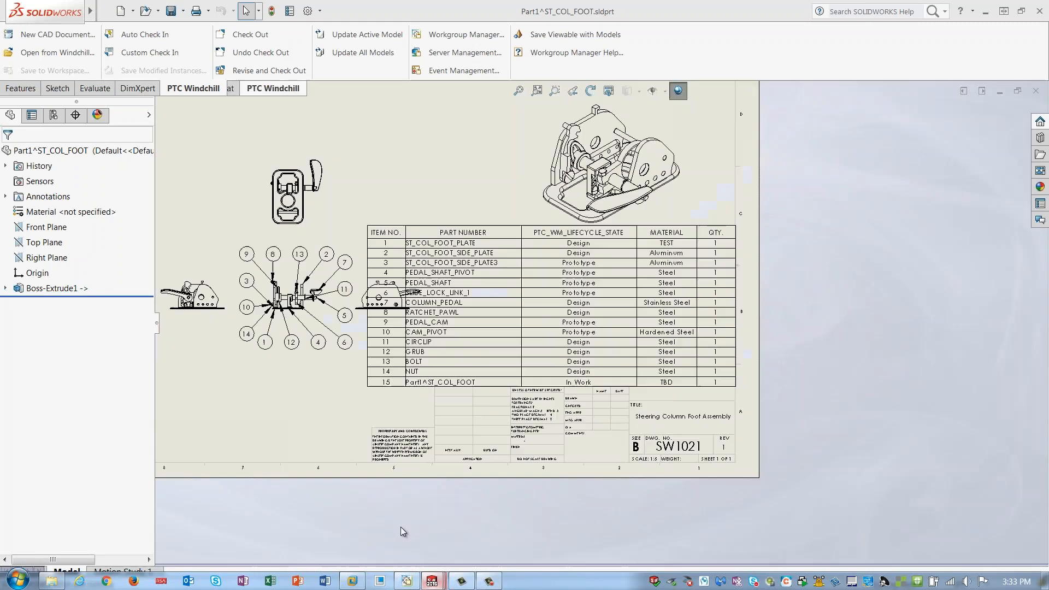
click(401, 527)
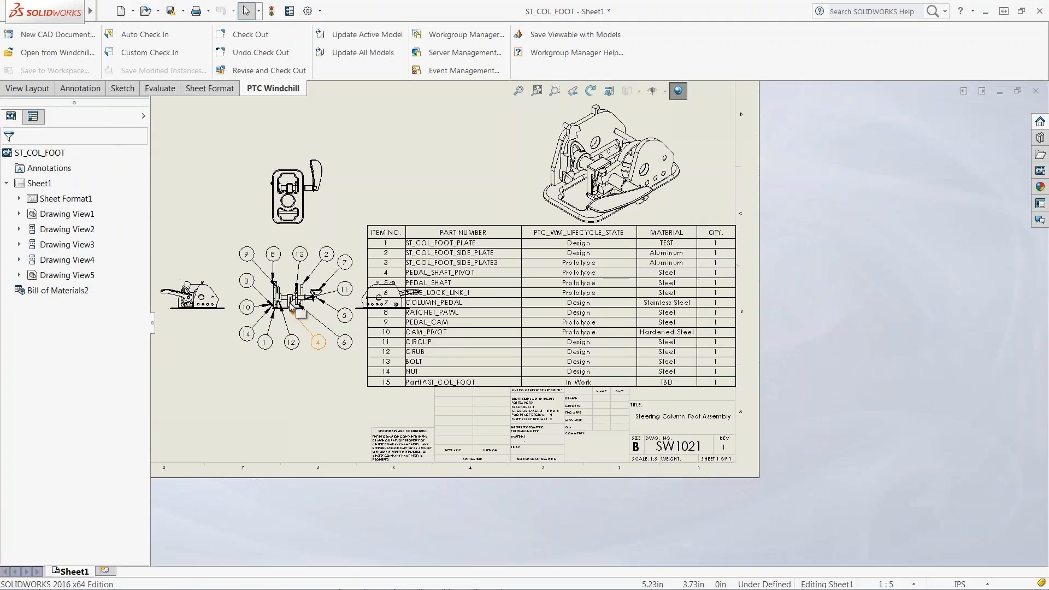
click(149, 54)
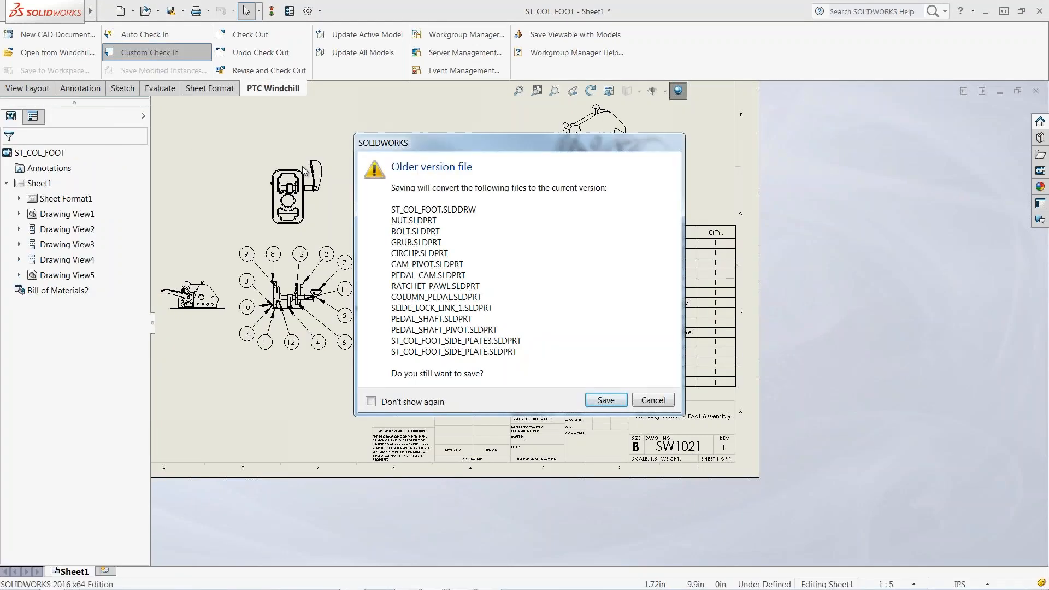
click(601, 400)
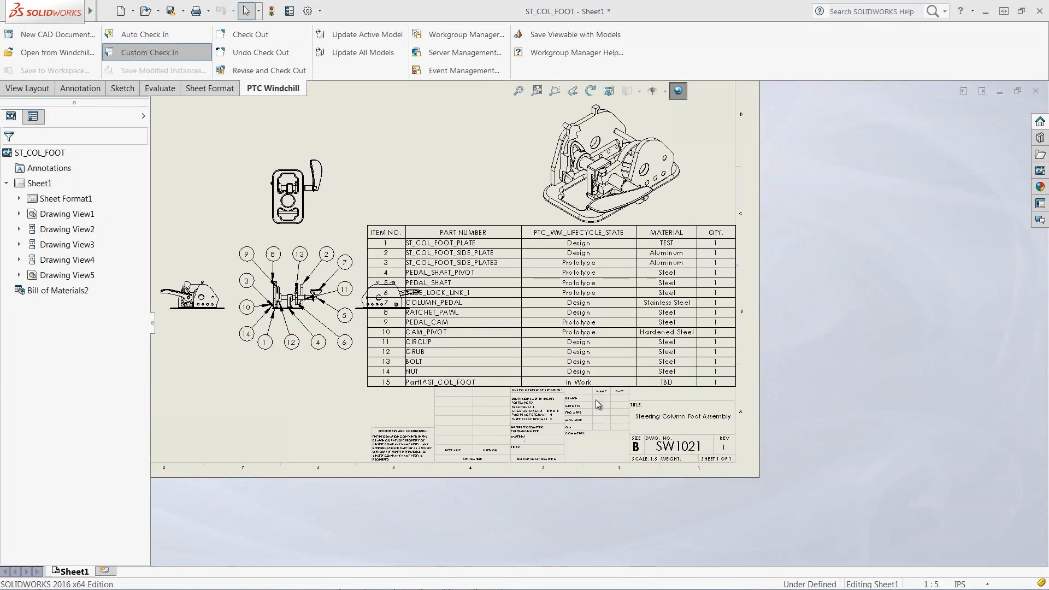
click(755, 386)
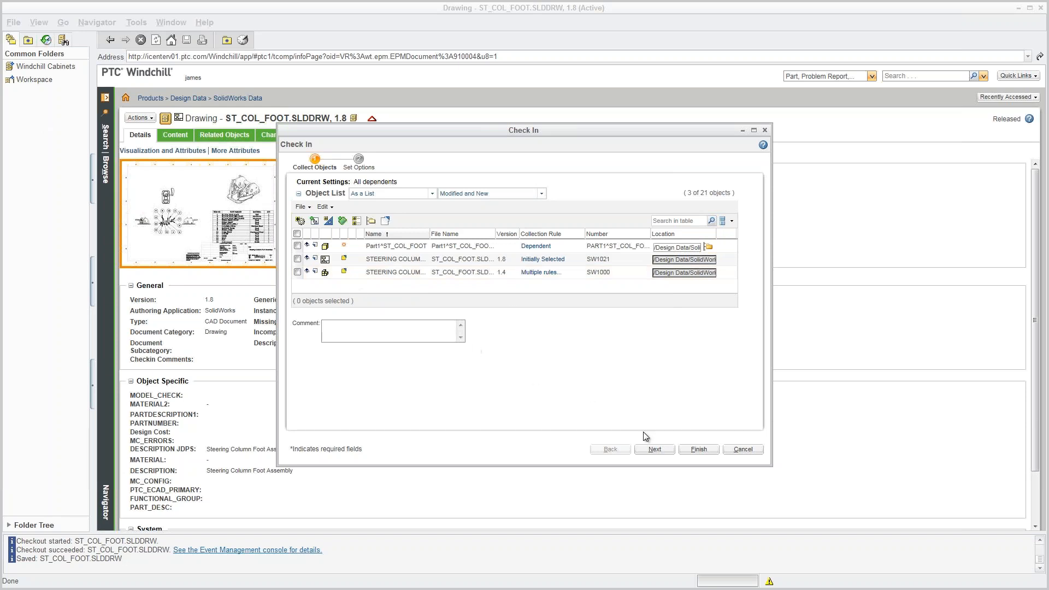
Finish the check-in with Auto Associate Parts to CAD Documents enabled.
click(655, 448)
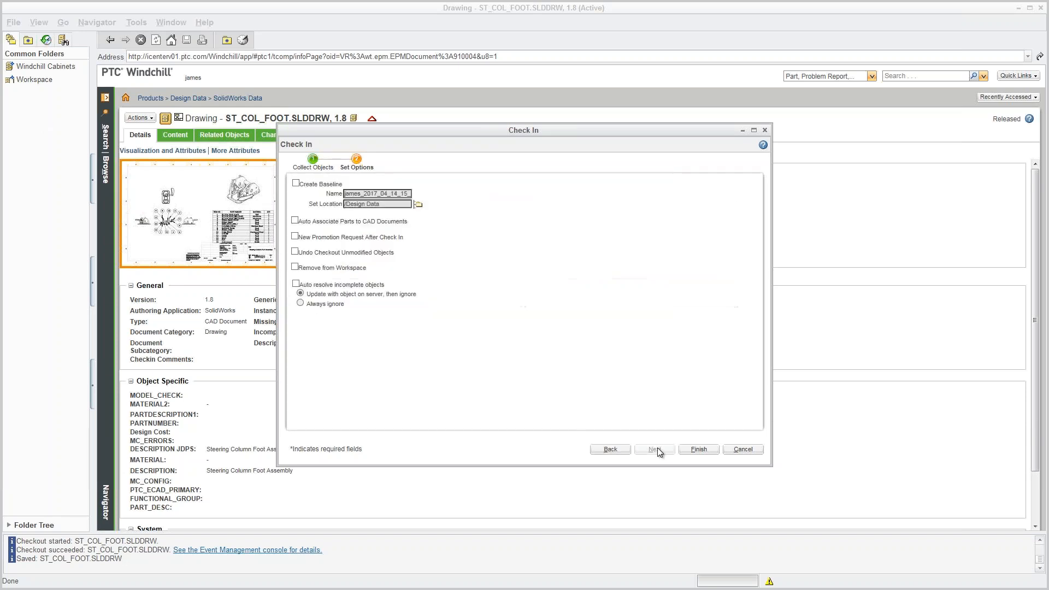
click(296, 220)
click(698, 449)
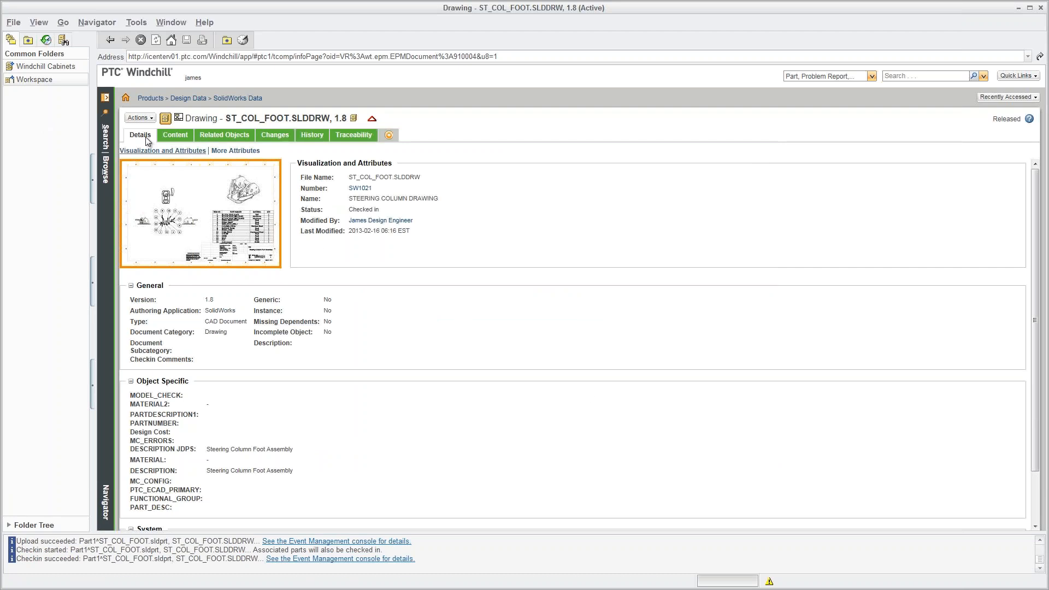
Open the ST_COL_FOOT assembly's information page from the Windchill home page.
click(125, 100)
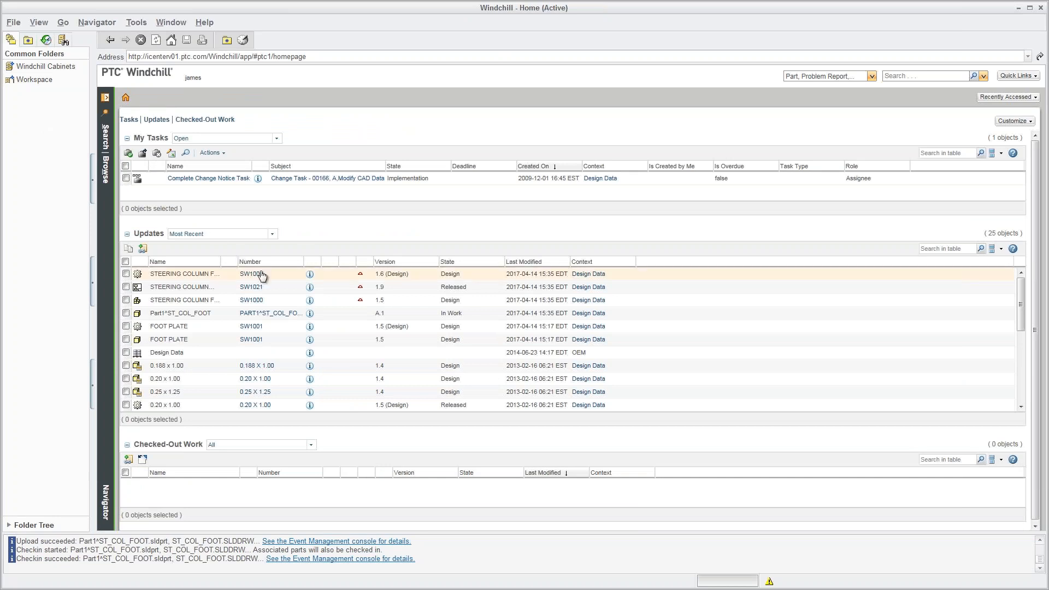
click(310, 302)
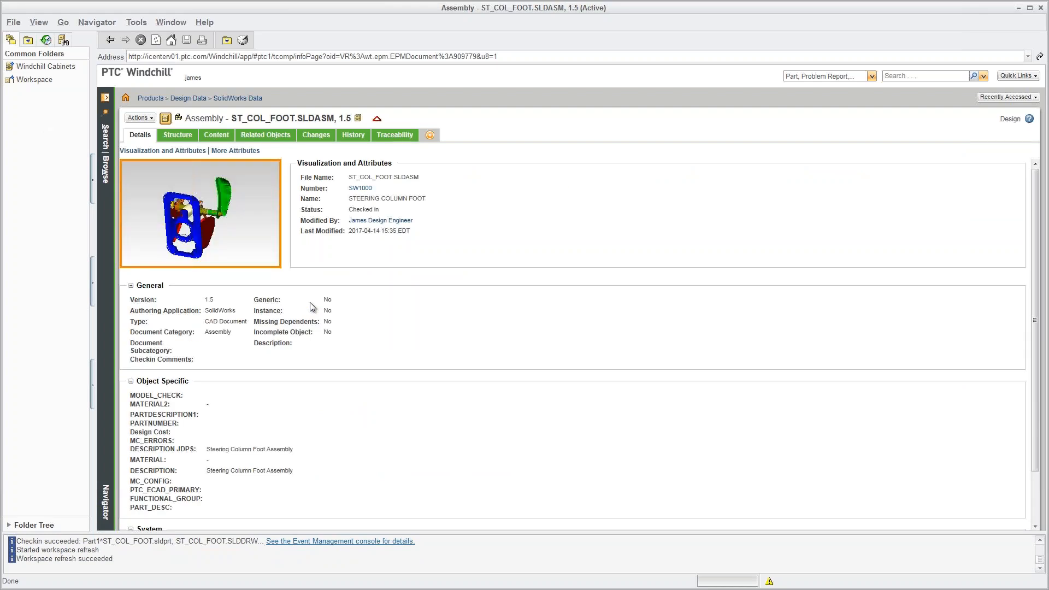
drag(260, 215, 182, 203)
scroll(198, 234, up, 8)
scroll(186, 236, up, 3)
Open Part1^ST_COL_FOOT's information page through the assembly's structure visualization.
click(190, 135)
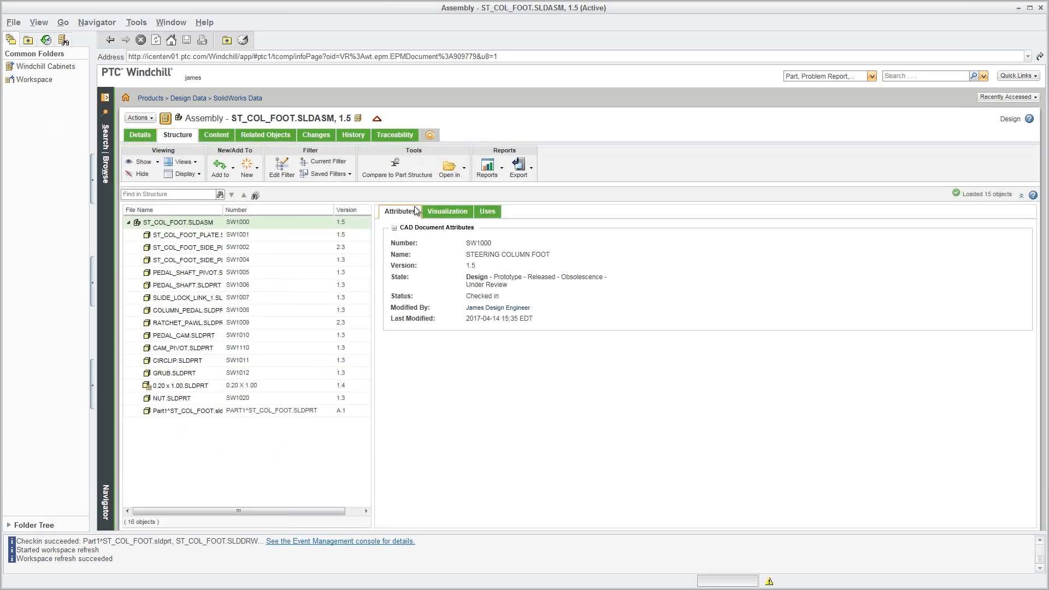
click(443, 214)
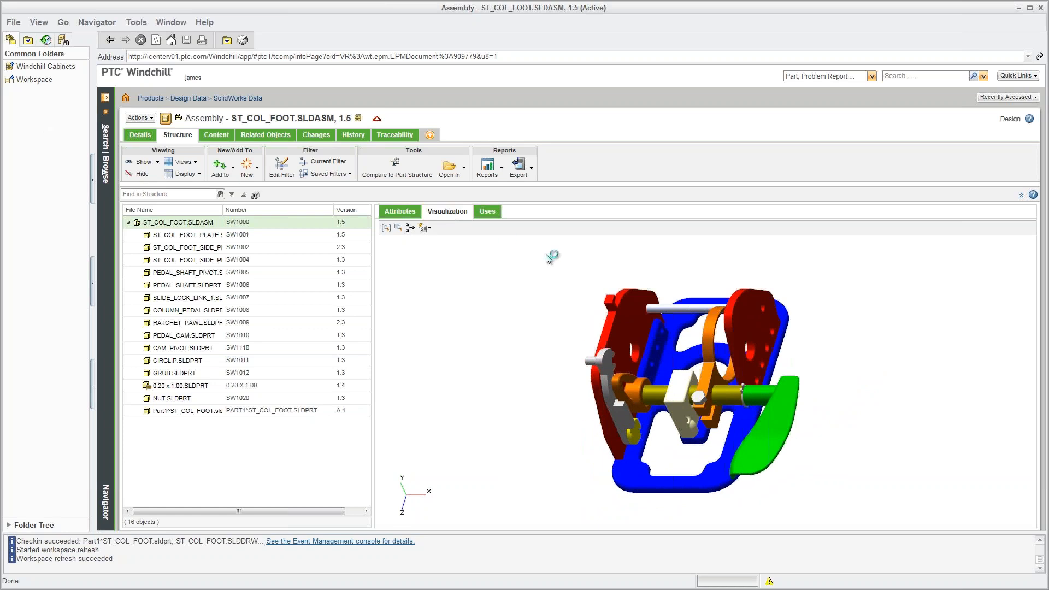
click(671, 310)
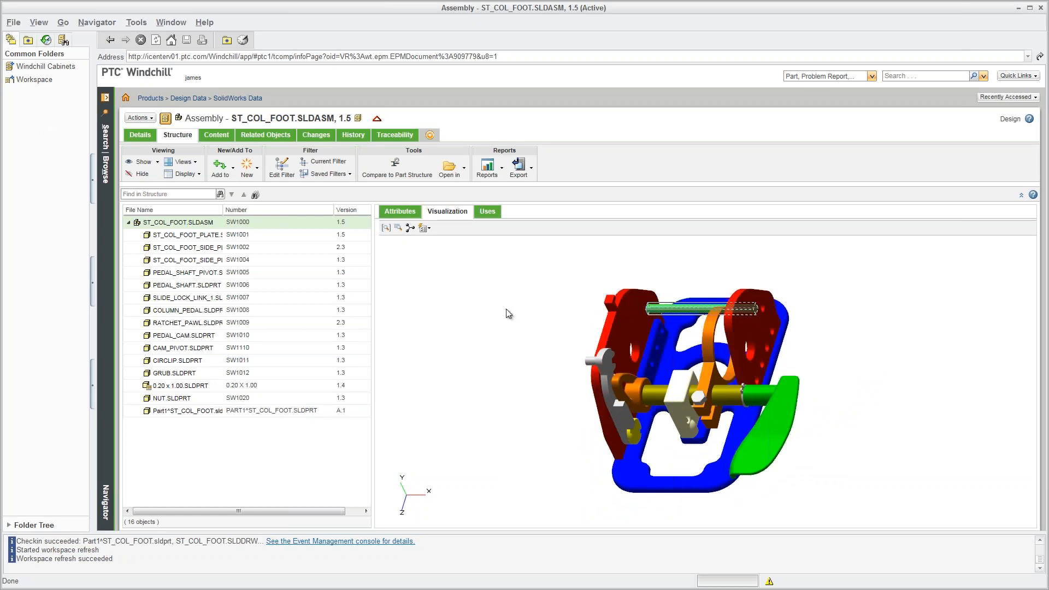
click(504, 313)
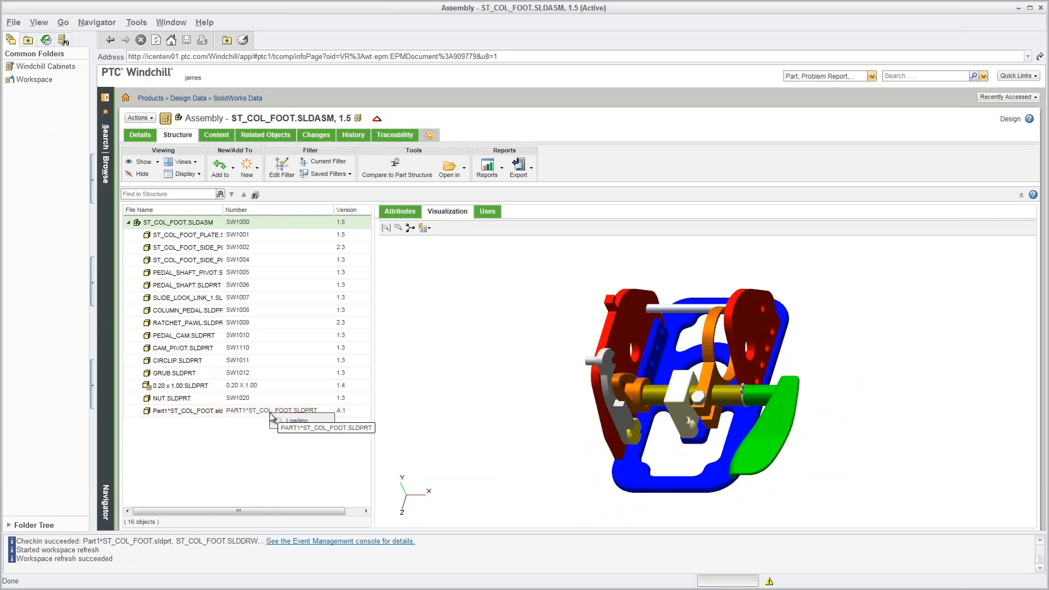
click(297, 390)
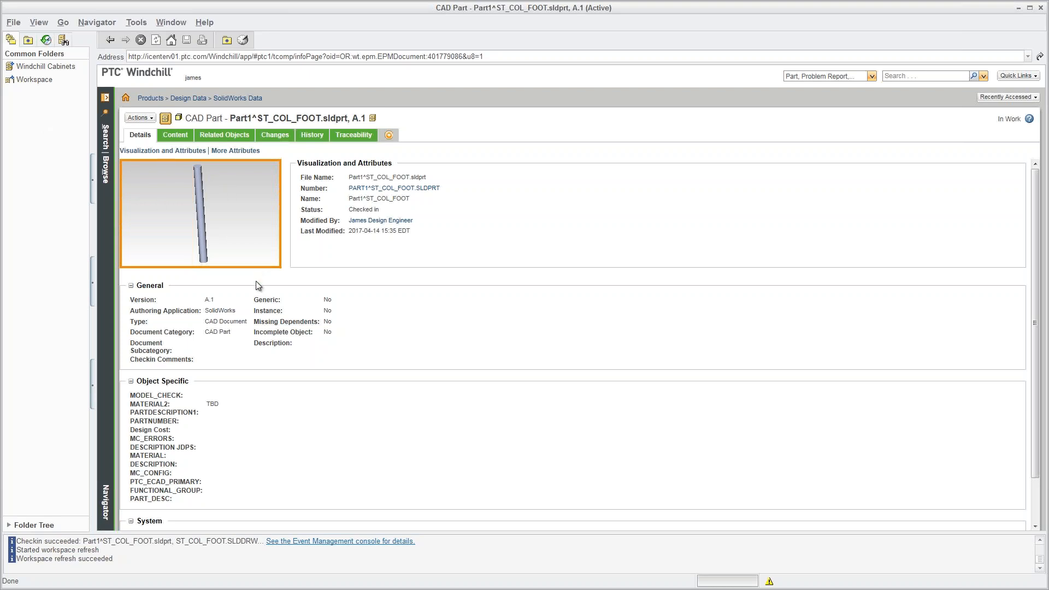
Open the STEERING COLUMN FOOT assembly's page from the new part's Where Used list.
click(238, 136)
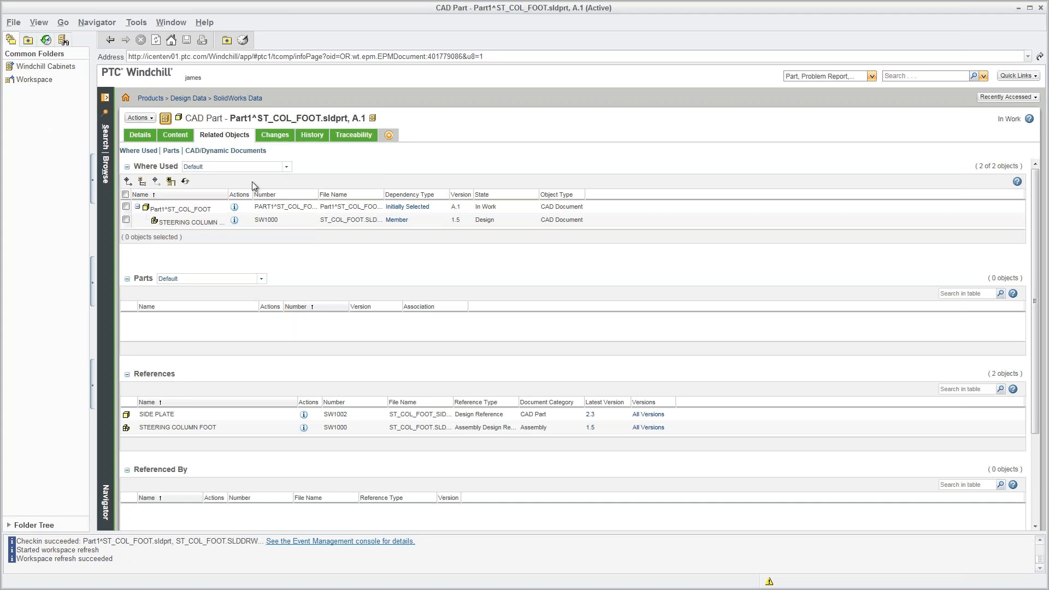
click(234, 220)
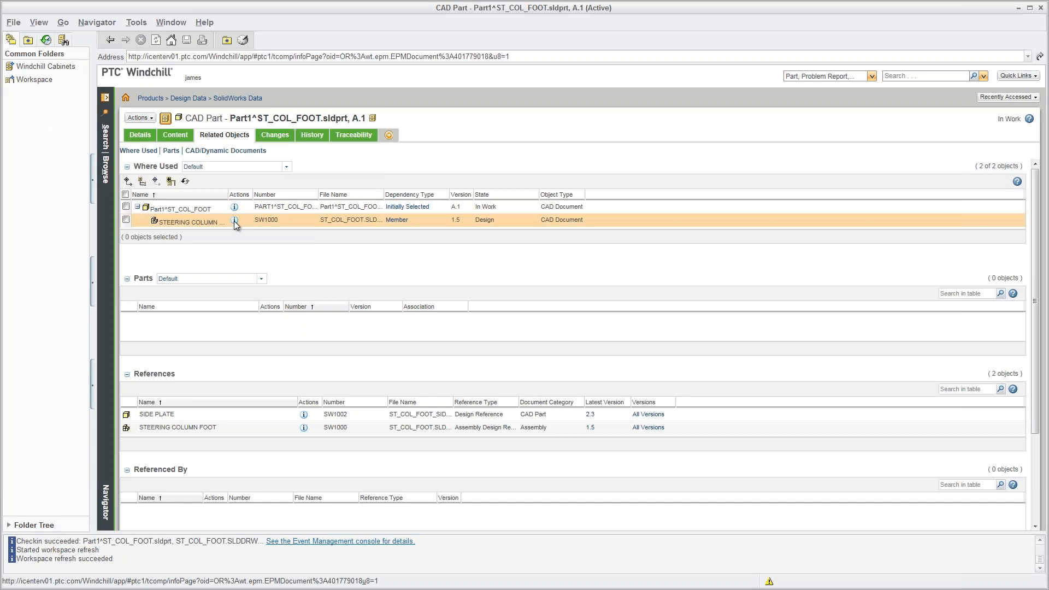
click(234, 221)
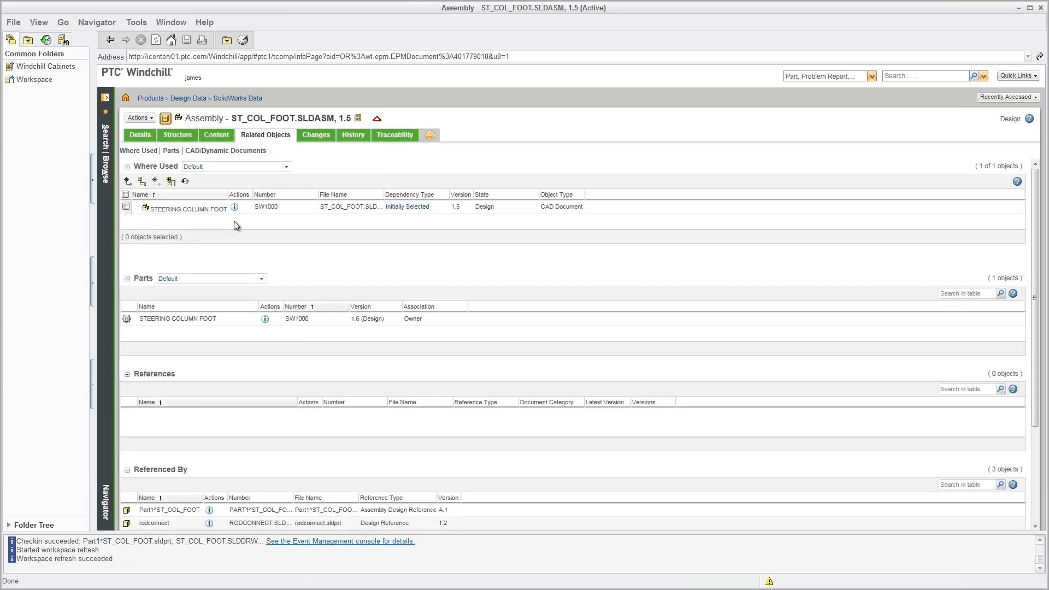
click(139, 119)
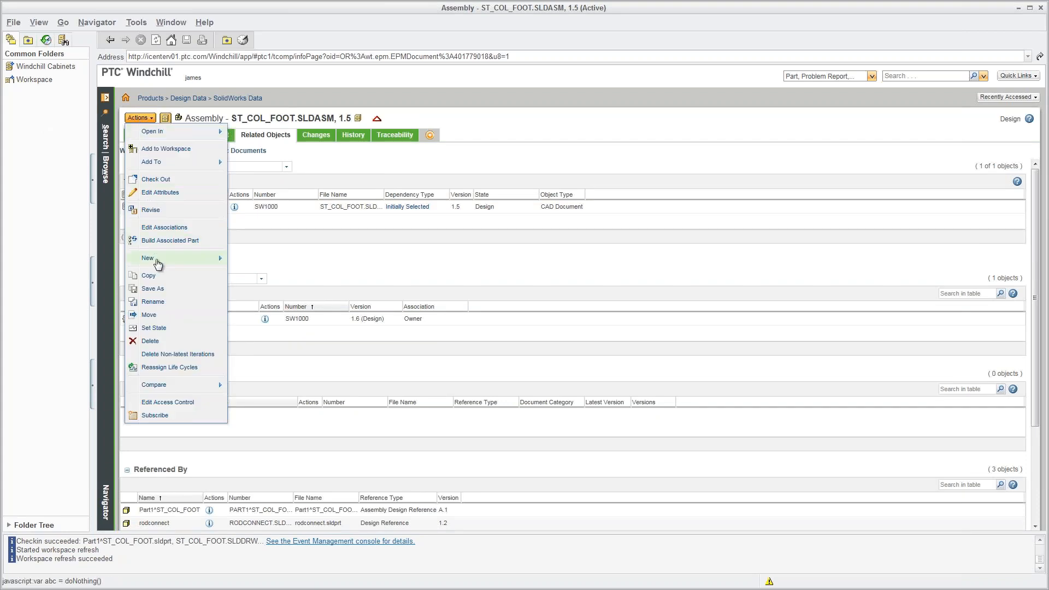
Start a new promotion request and collect the SW1000 assembly's 17 dependent objects.
mouse_move(159, 261)
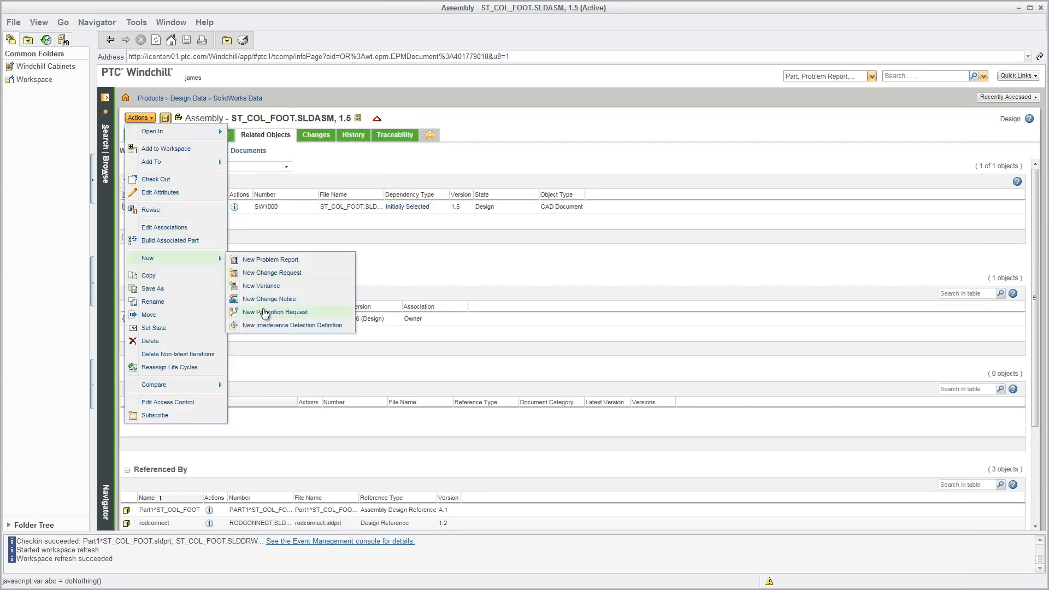
click(264, 313)
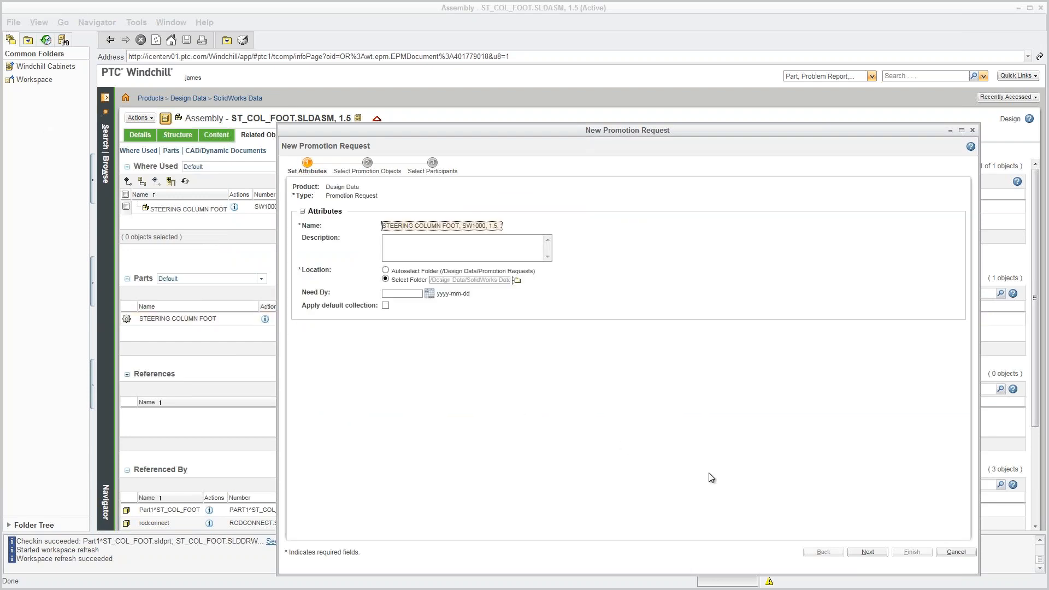
click(869, 555)
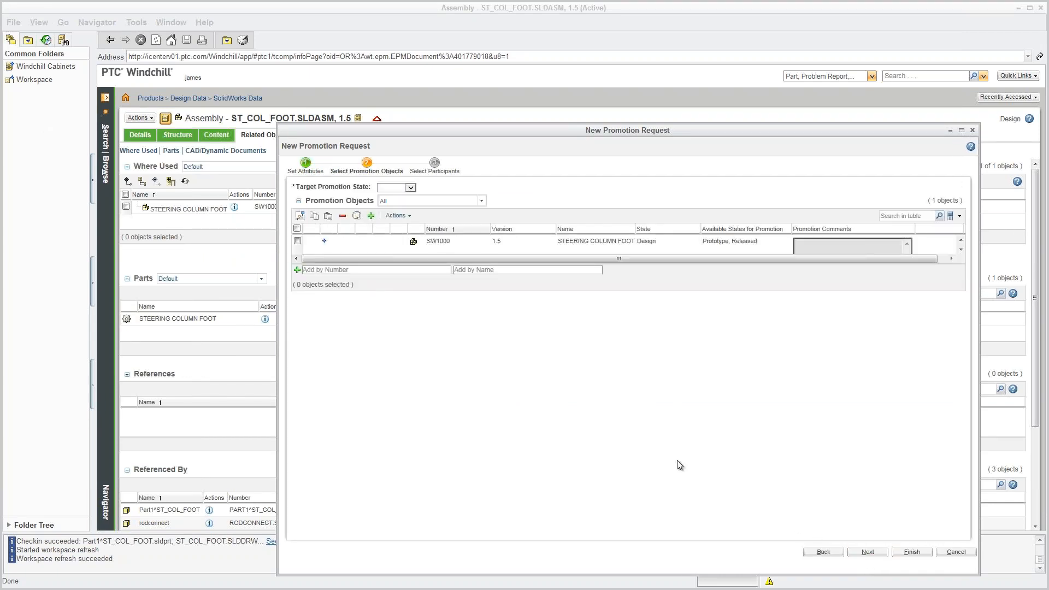
click(297, 241)
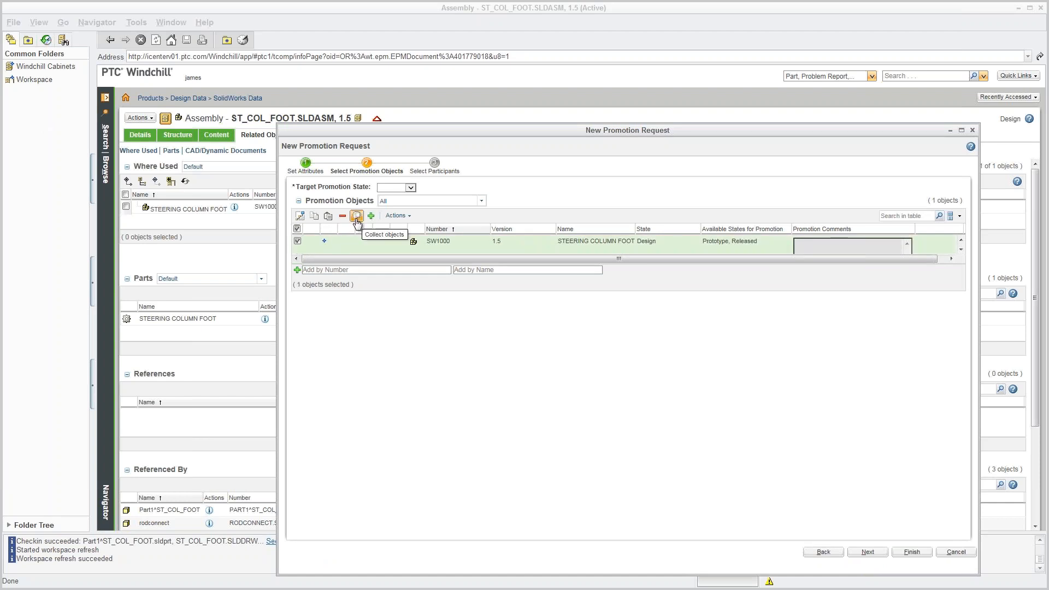
click(357, 217)
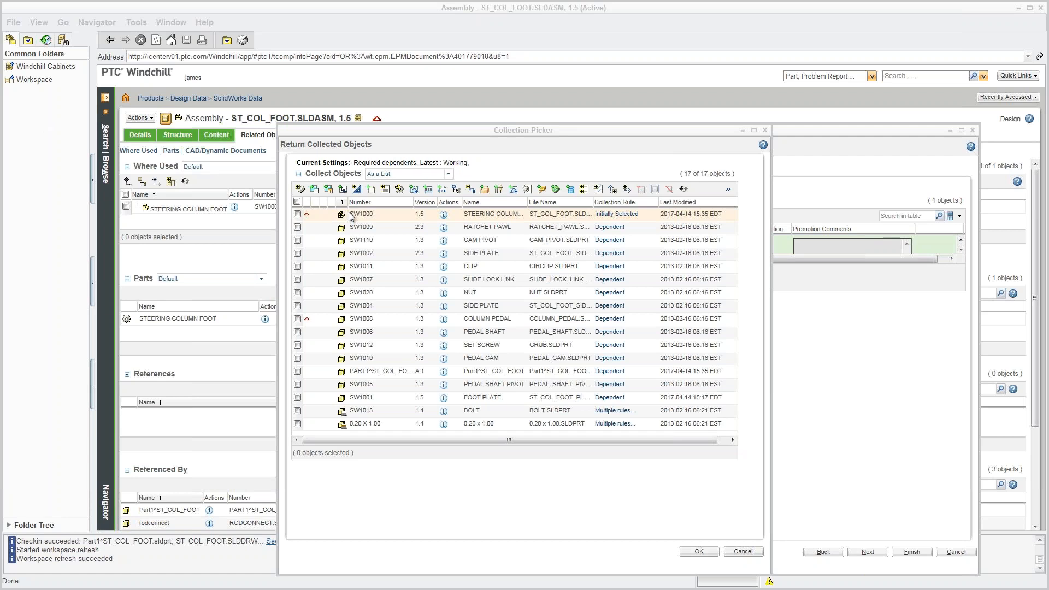
click(298, 202)
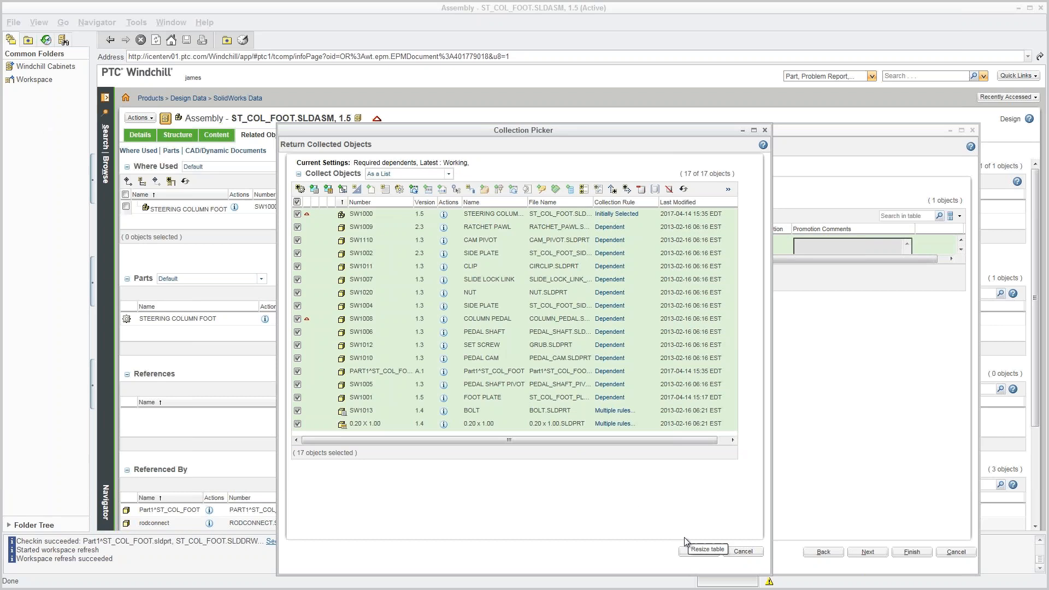
click(699, 551)
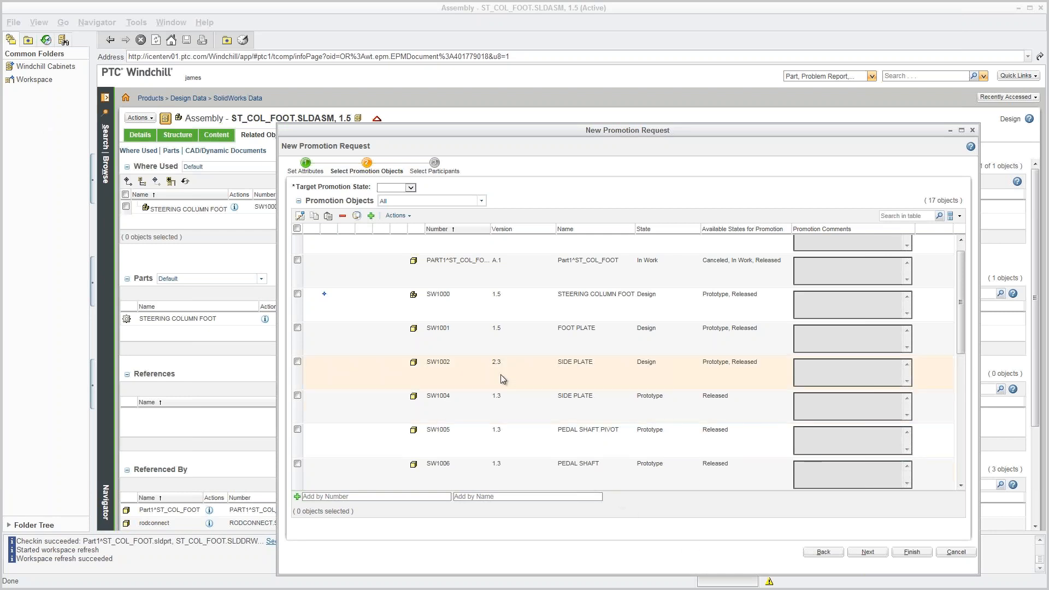
Target all 17 objects to Released, add the product manager as reviewer, and submit.
click(296, 230)
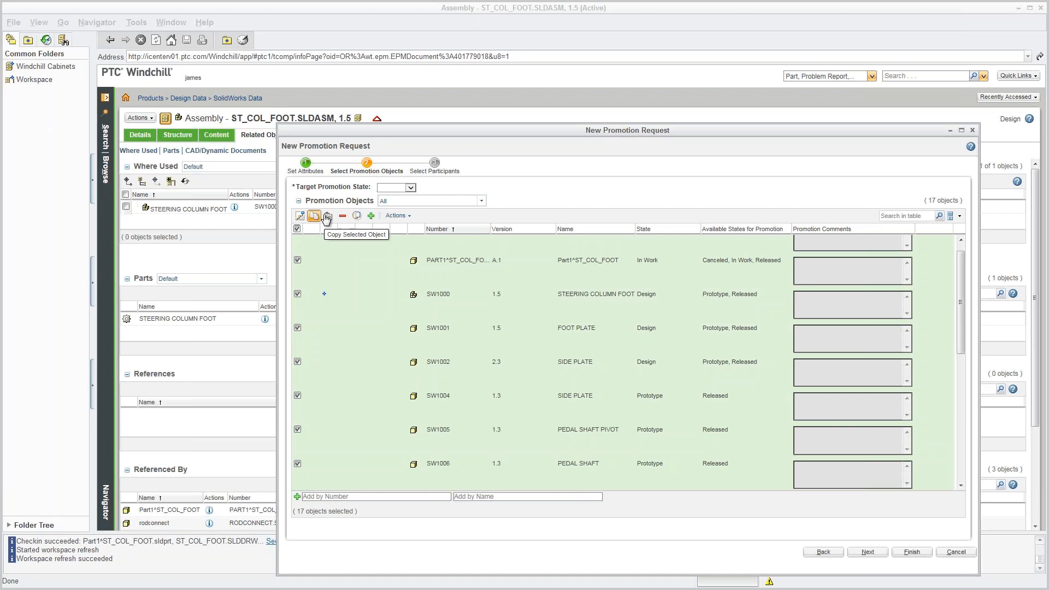
click(410, 188)
click(393, 228)
click(300, 216)
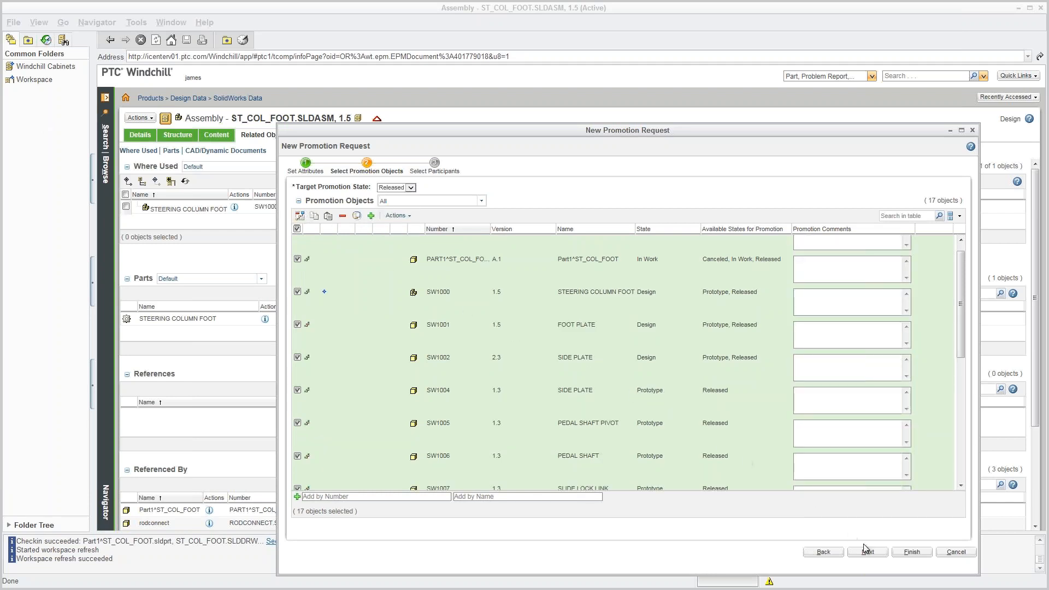
click(874, 558)
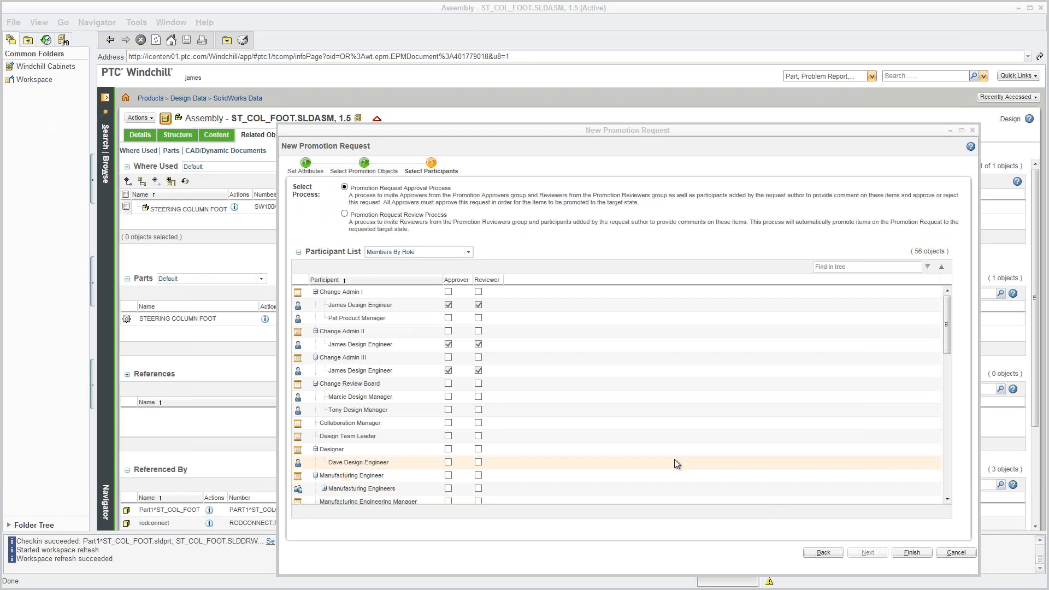
click(478, 318)
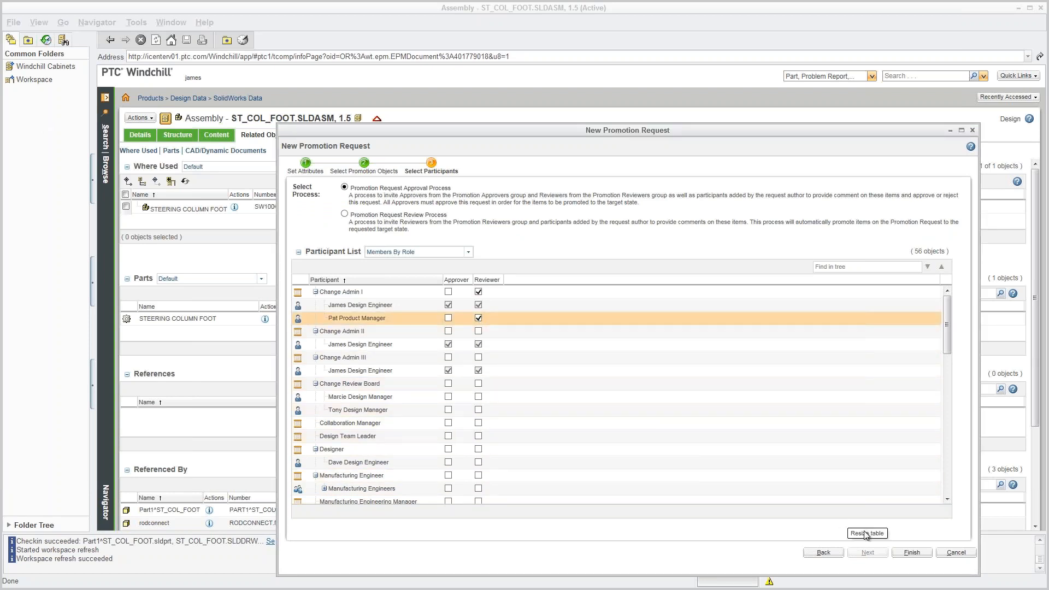
click(911, 553)
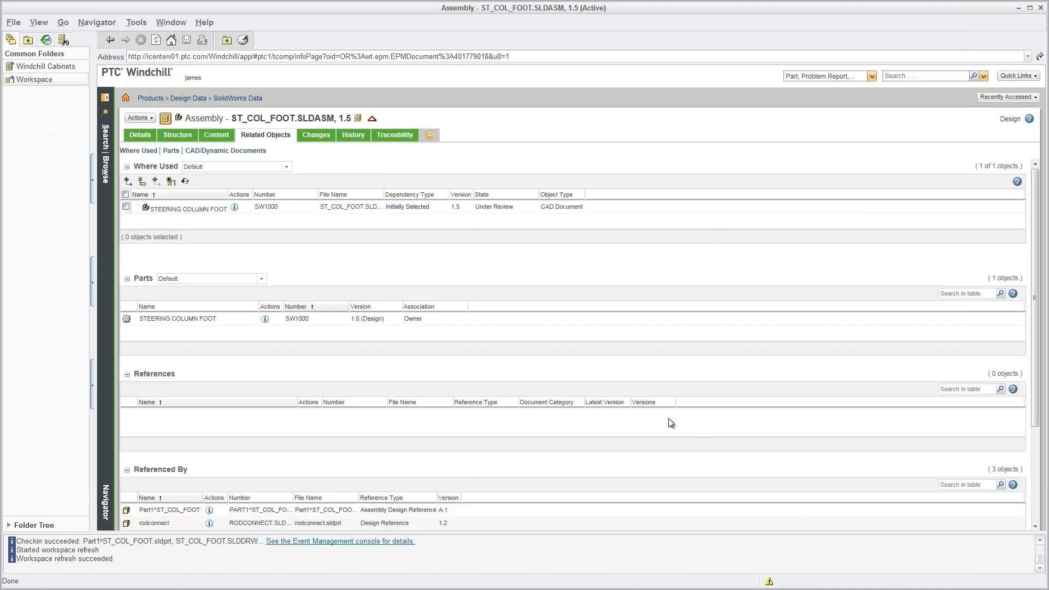
Review the Approve Promotion Request task's objects and complete it with comment 'Approved'.
click(125, 98)
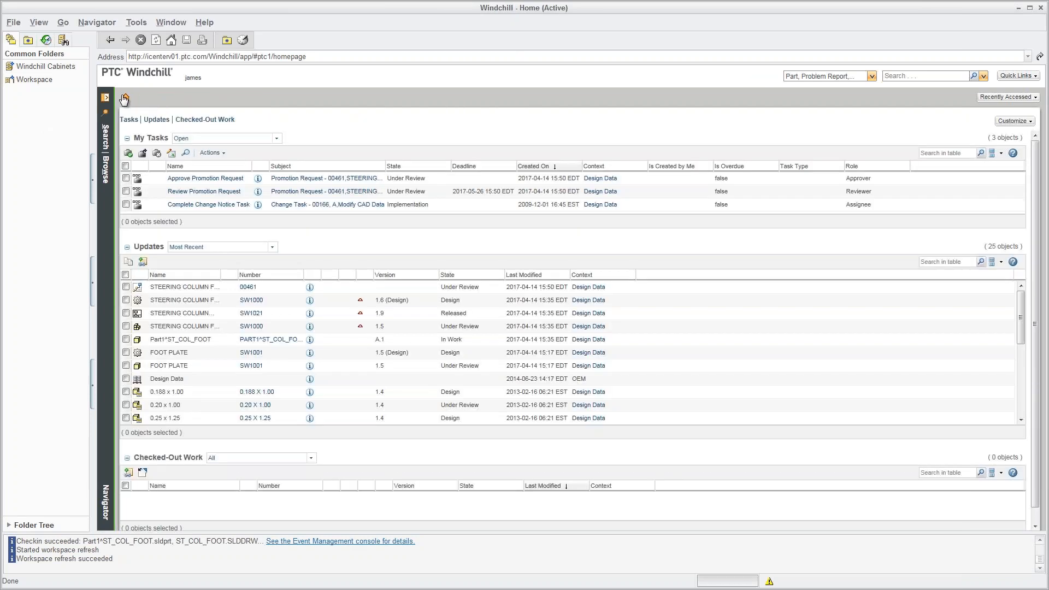
click(189, 180)
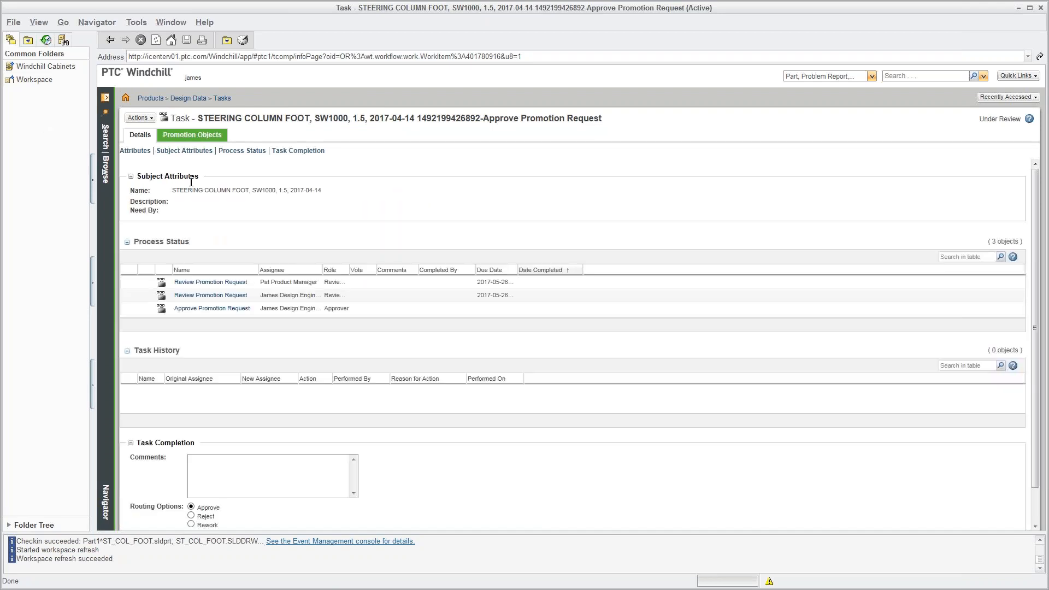
click(186, 138)
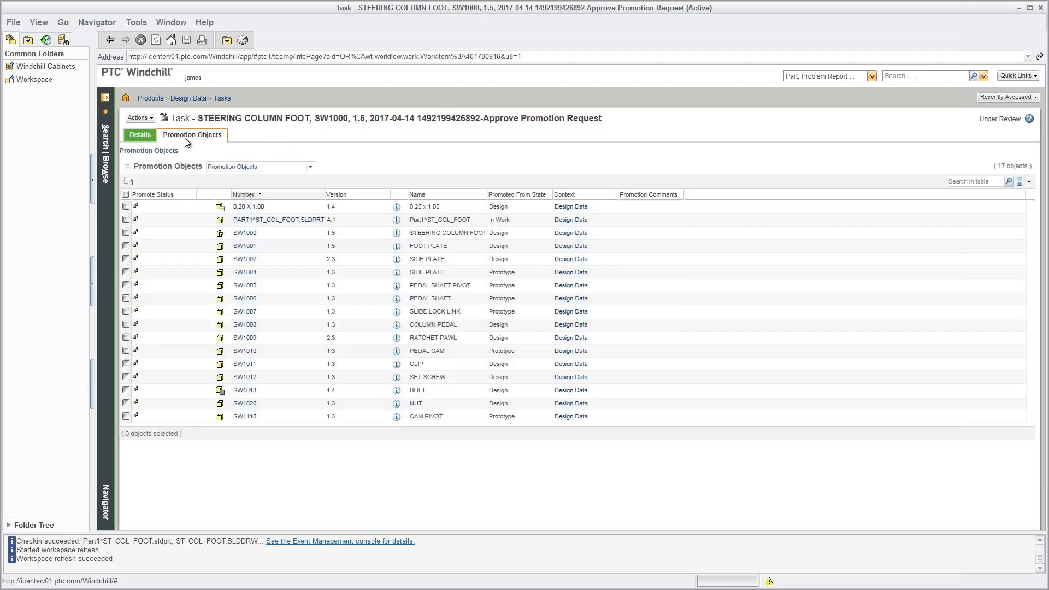
click(141, 136)
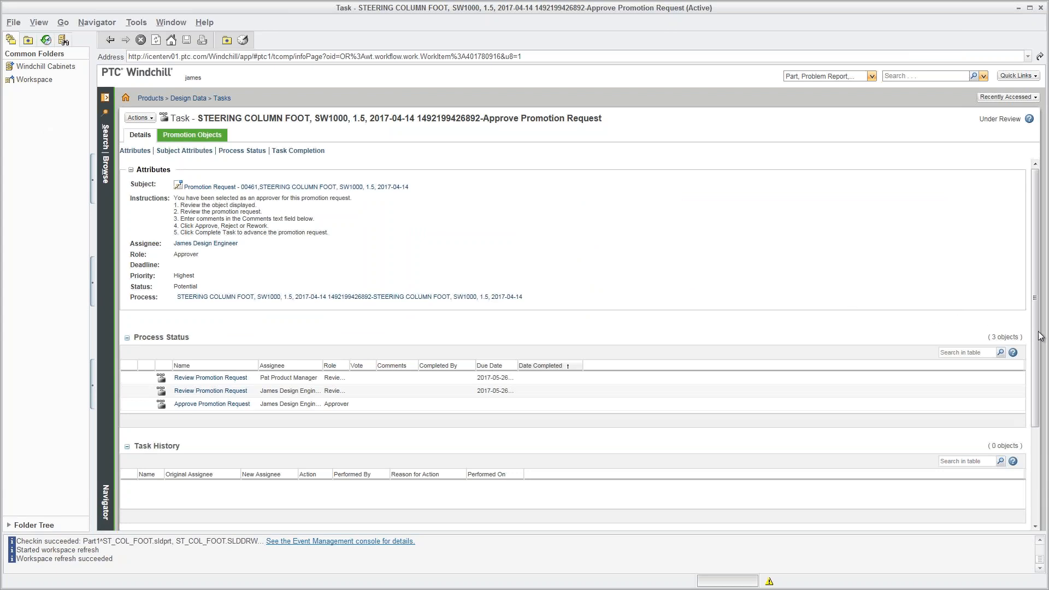
drag(1038, 336, 1040, 438)
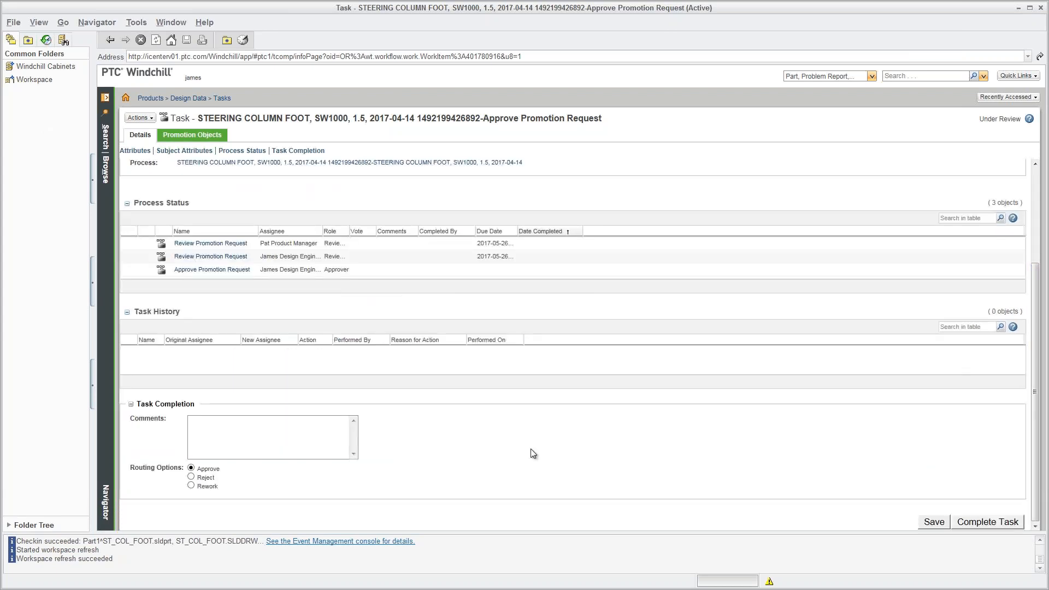
click(276, 430)
text(Approved)
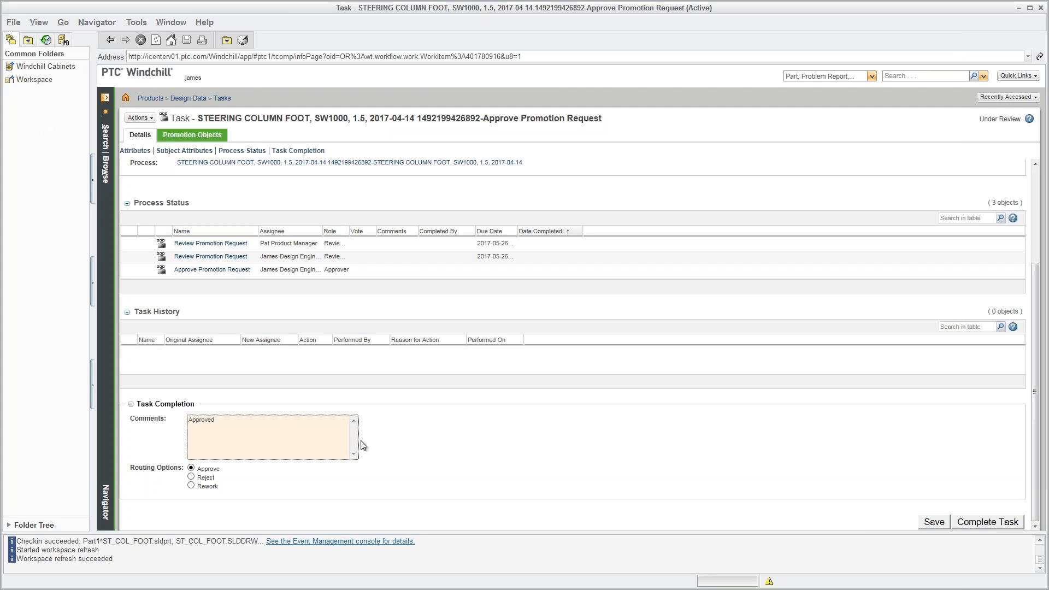
click(981, 524)
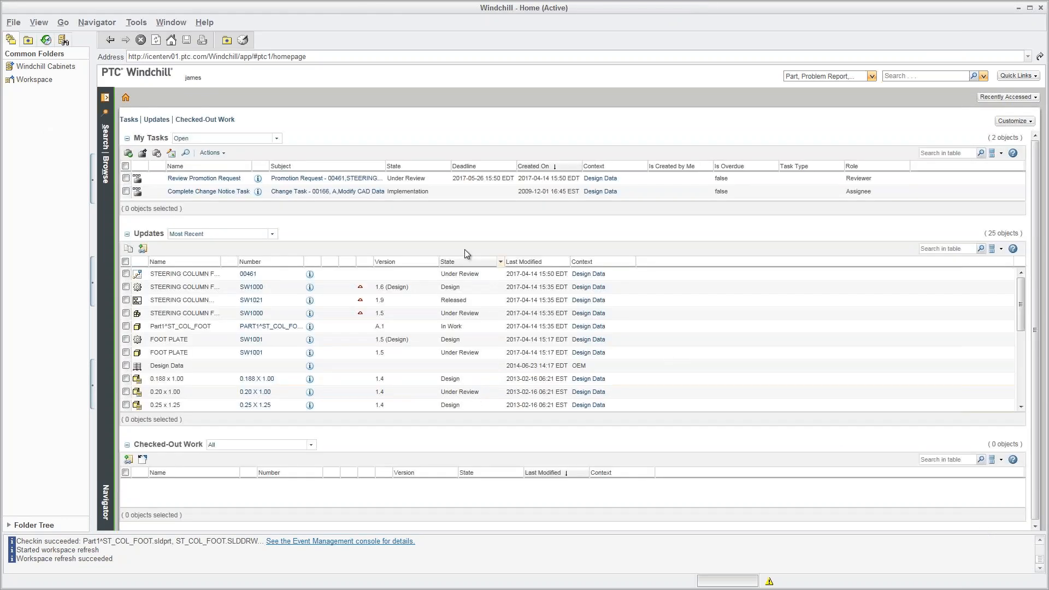
Refresh Home, open the SW1021 drawing's info page, and start Save As for ST_COL_FOOT.SLDDRW.
click(127, 99)
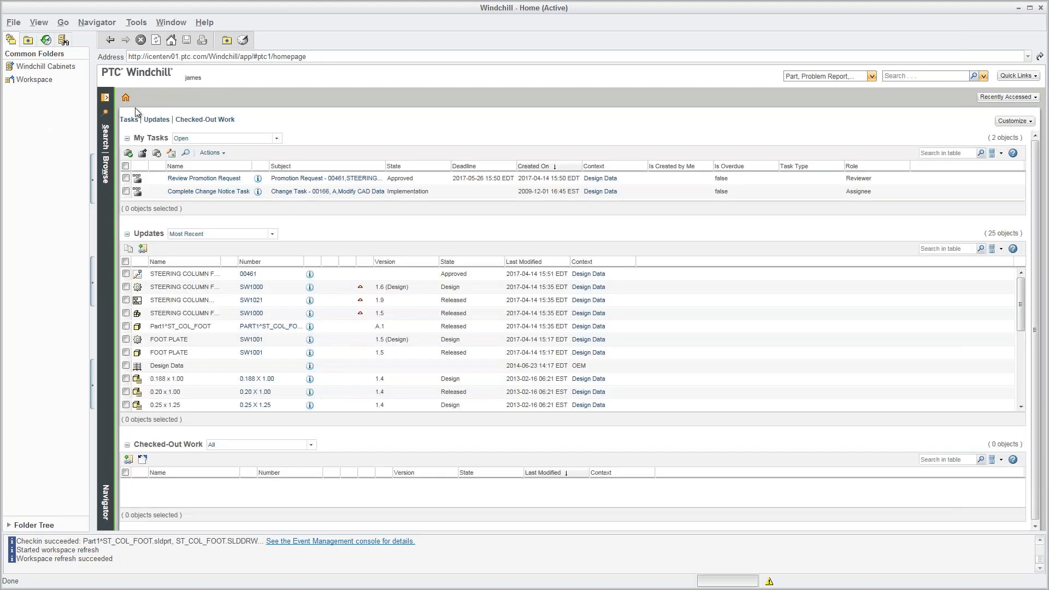
click(322, 312)
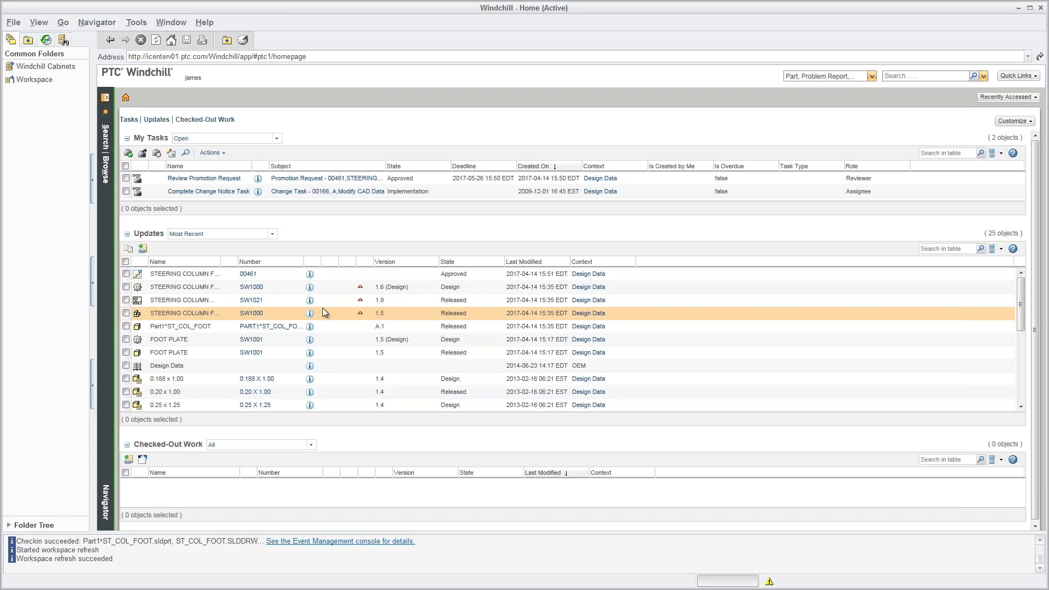
click(310, 300)
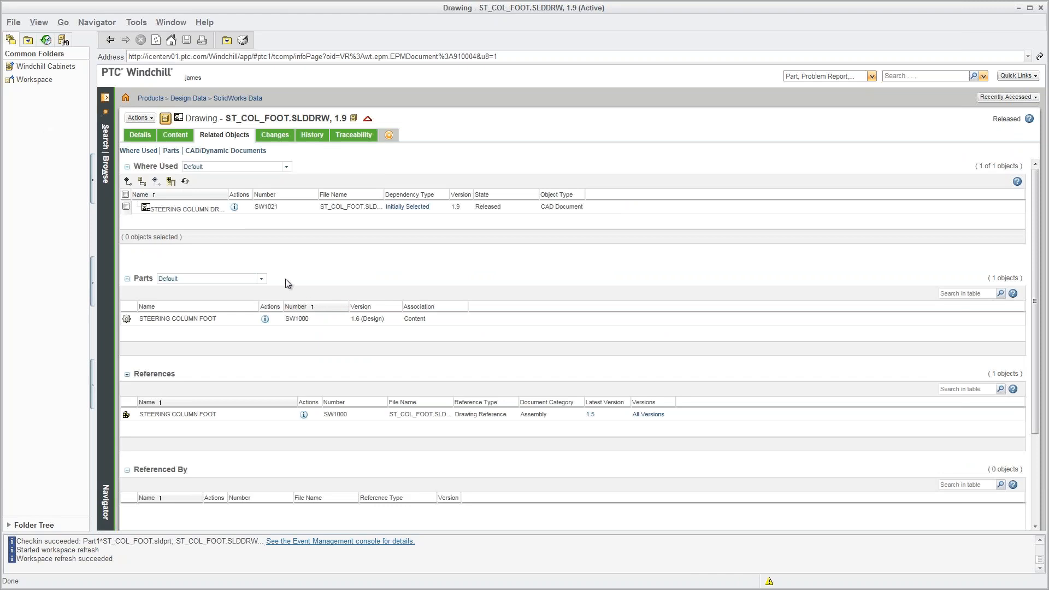
click(147, 119)
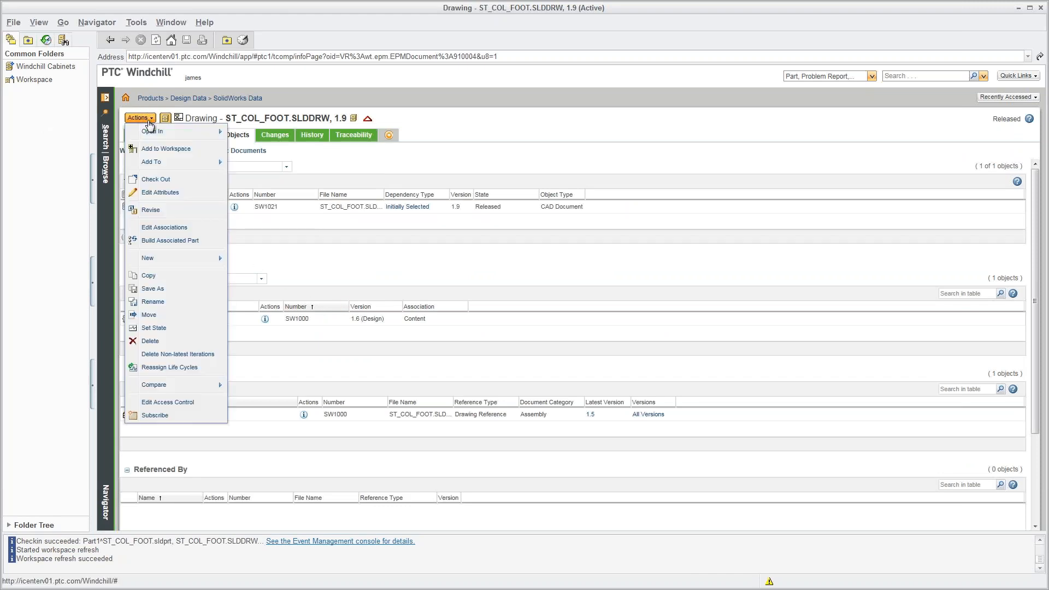
click(154, 288)
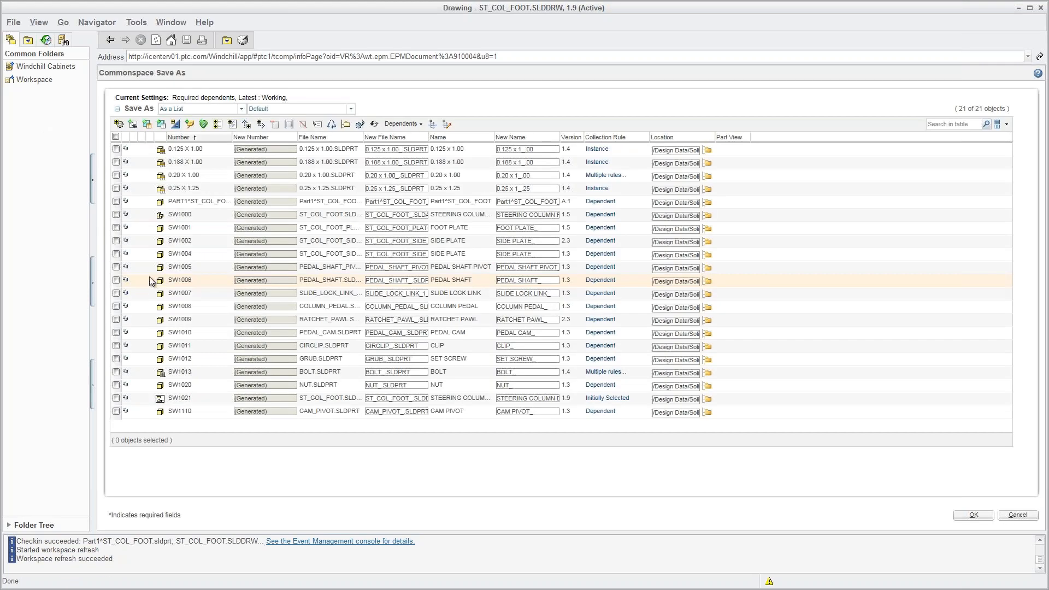
Limit the copy to PART1, SW1000 and SW1021, collecting their related parts.
click(116, 137)
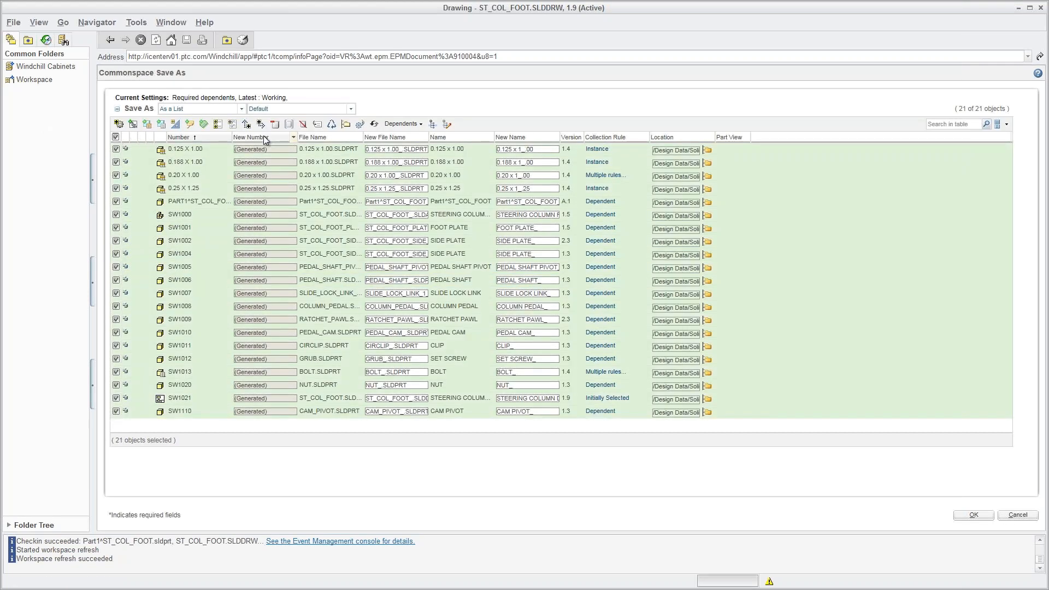
click(331, 124)
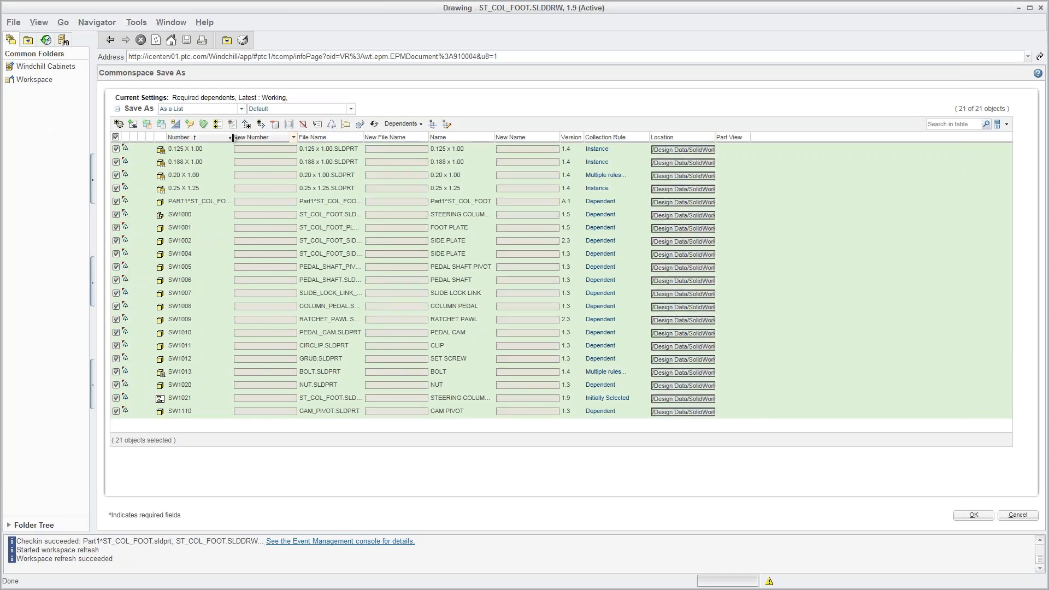
click(115, 138)
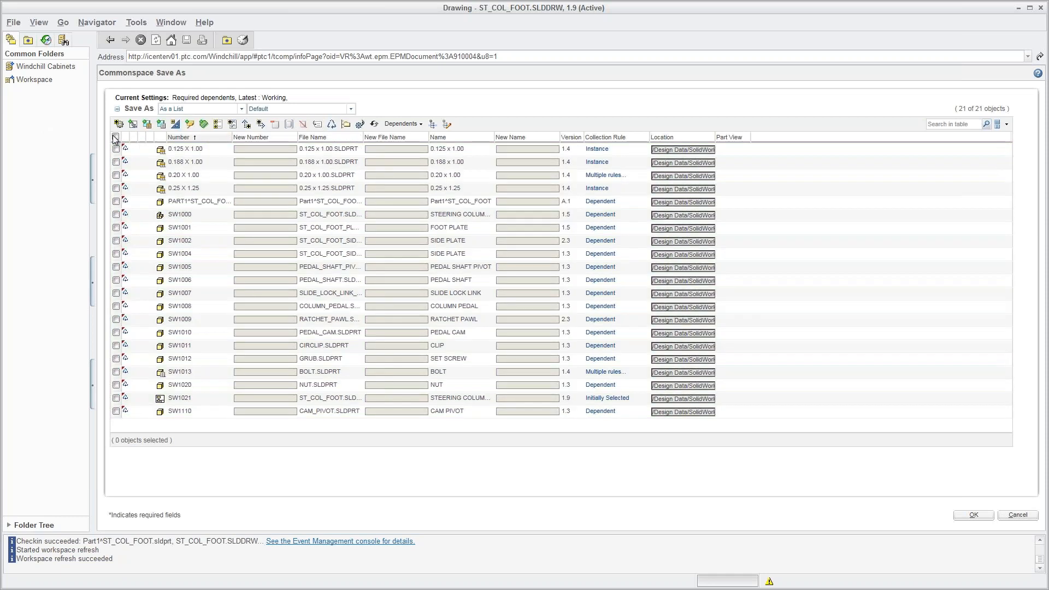
click(116, 202)
click(116, 215)
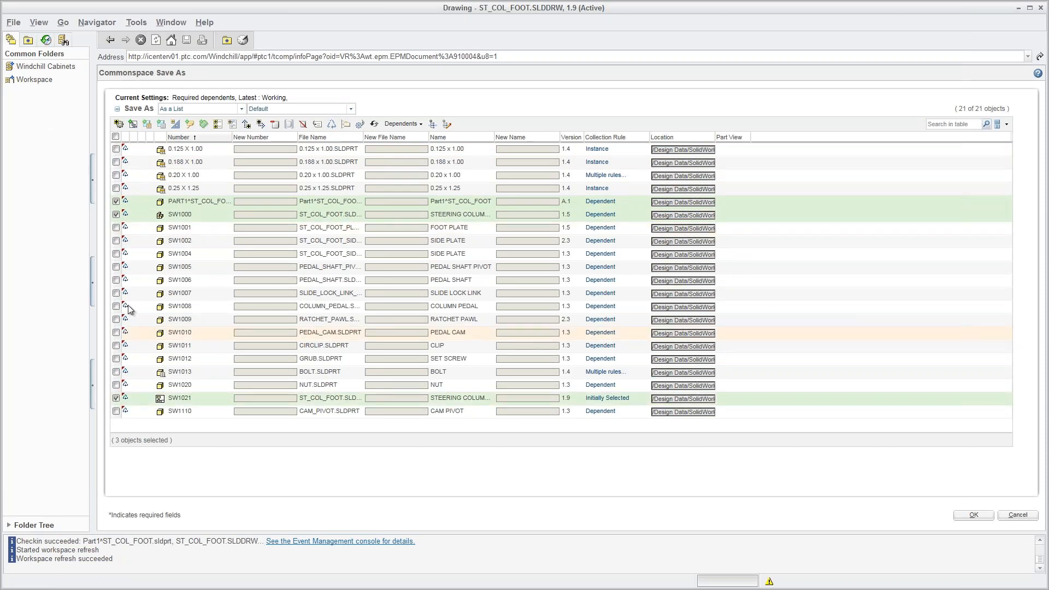
click(119, 125)
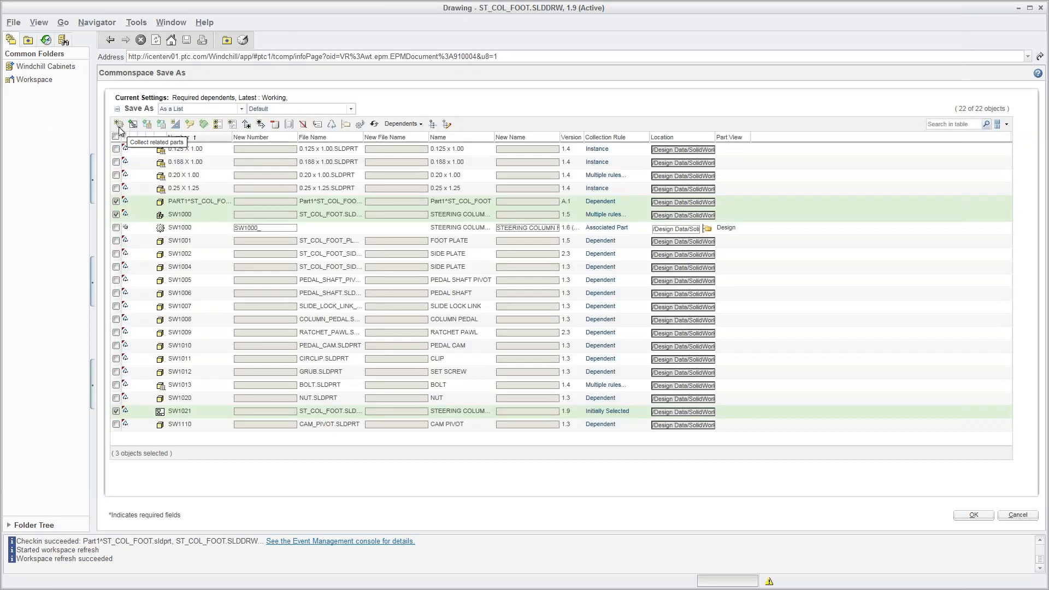
click(116, 227)
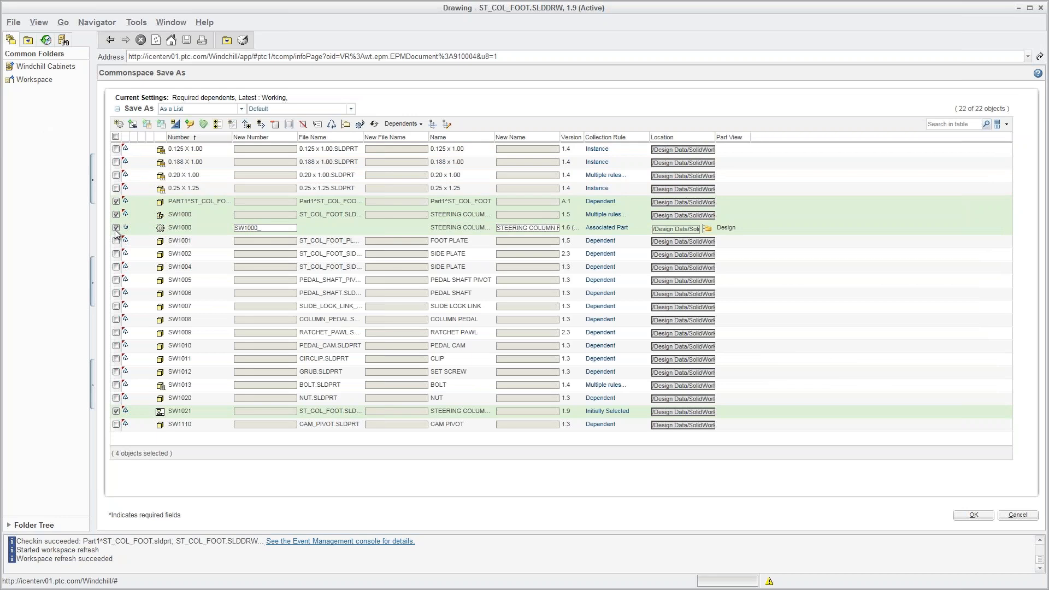
Set the new number and name patterns with SA_ and SA, then complete the Save As.
click(318, 124)
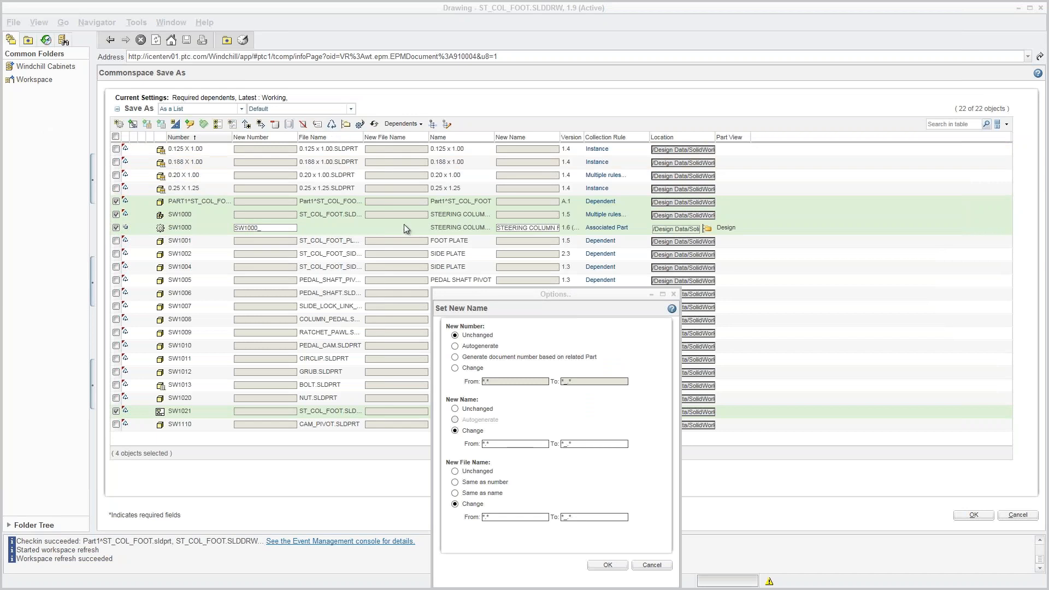
click(455, 367)
click(568, 382)
text(SA_)
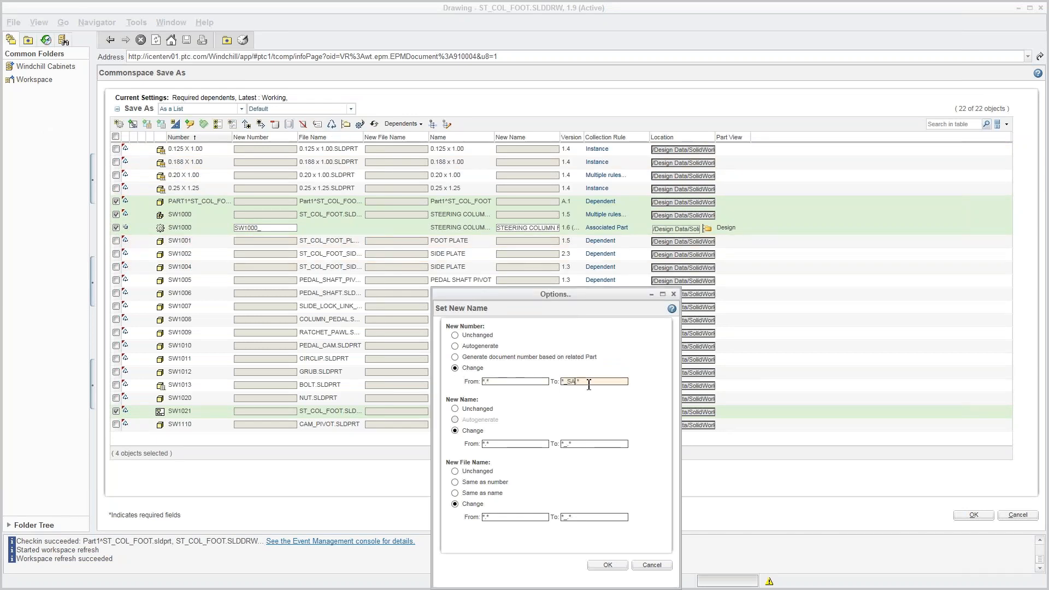
click(575, 443)
text(SA.)
click(577, 518)
click(606, 566)
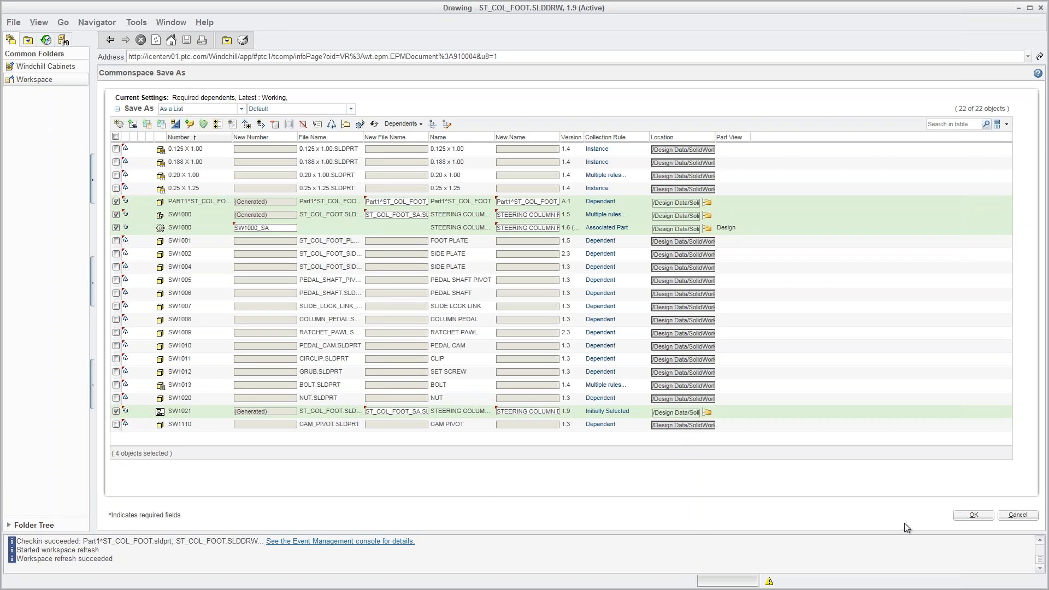
click(981, 520)
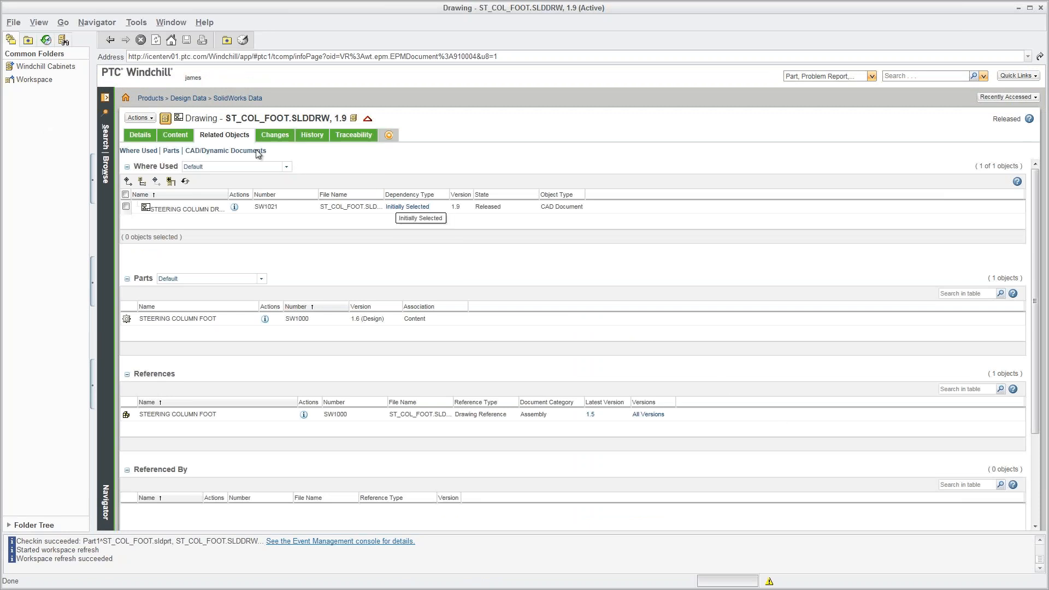
Open the new 0000020222.SLDDRW (ST_COL_FOOT_SA) drawing from Home updates in SolidWorks.
click(129, 100)
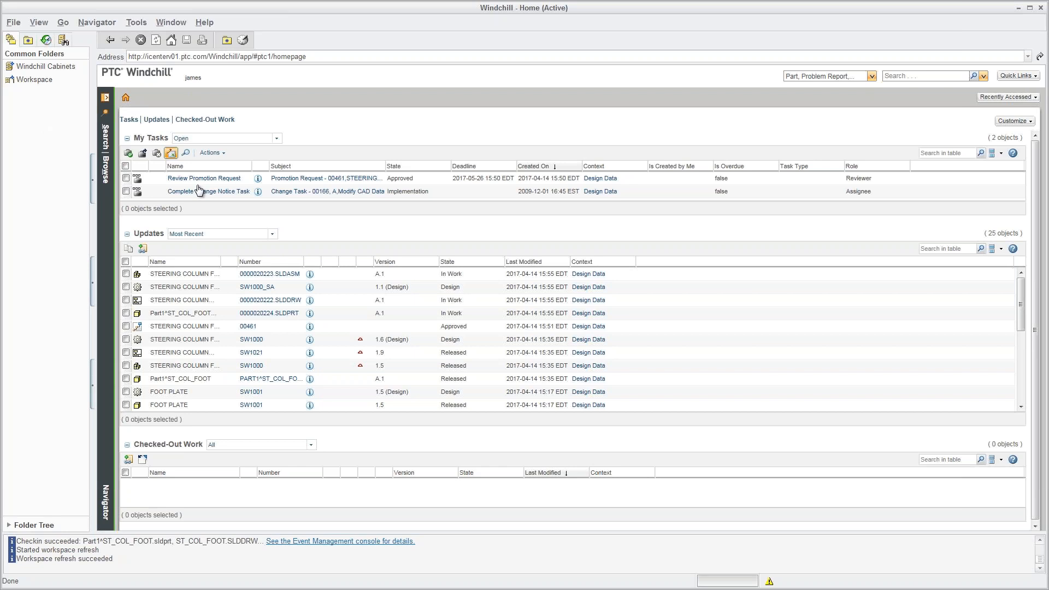
click(311, 300)
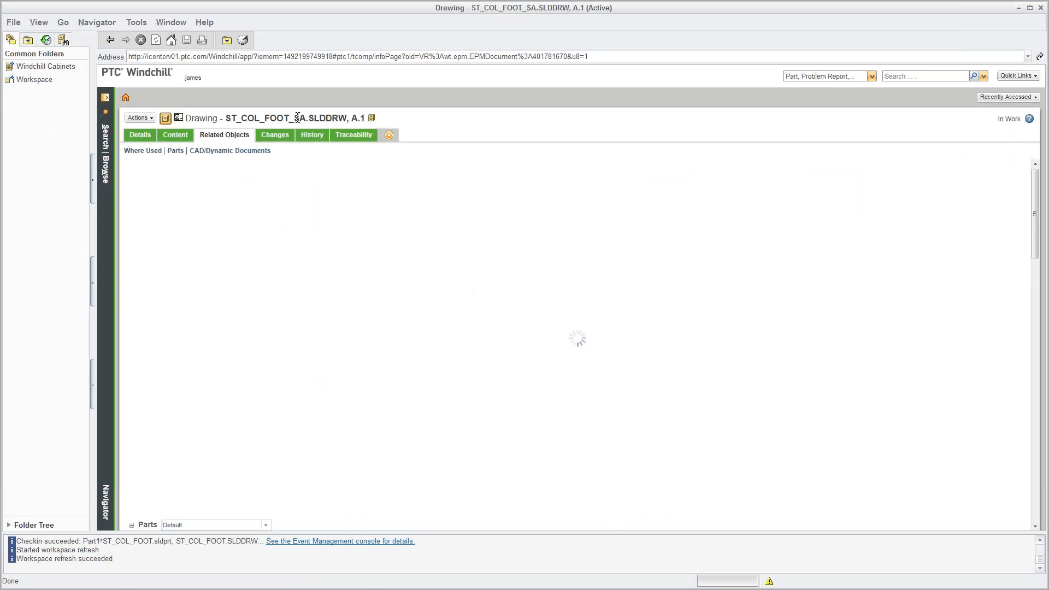
drag(294, 119, 307, 119)
click(411, 121)
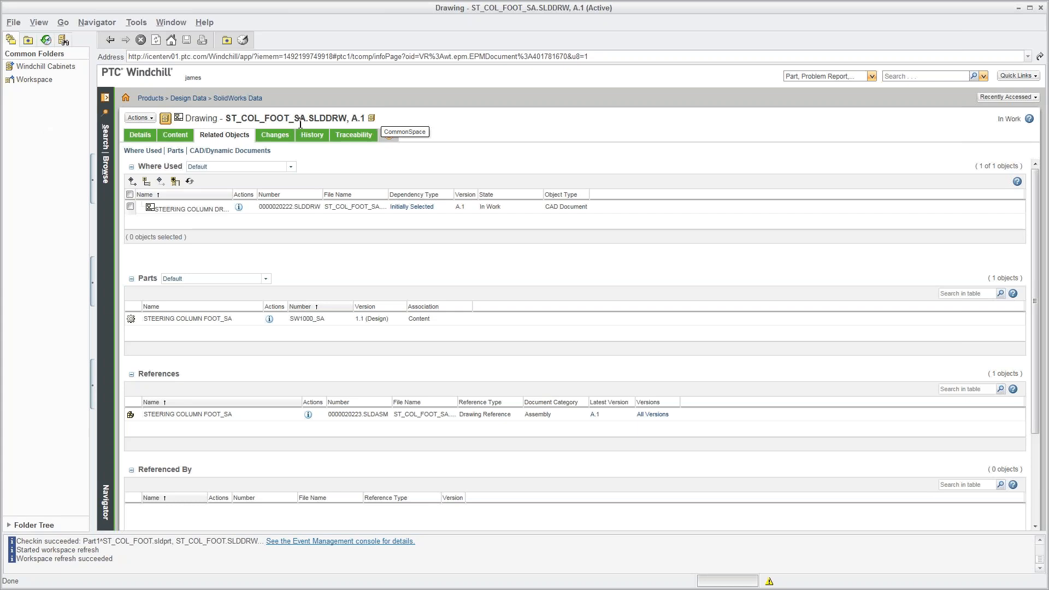
click(140, 118)
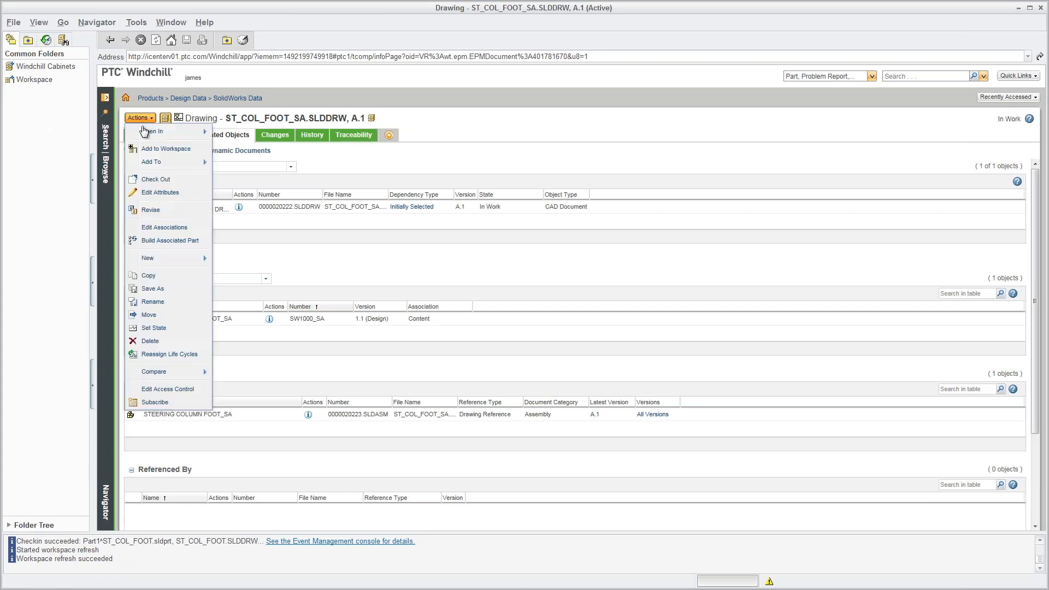
mouse_move(144, 131)
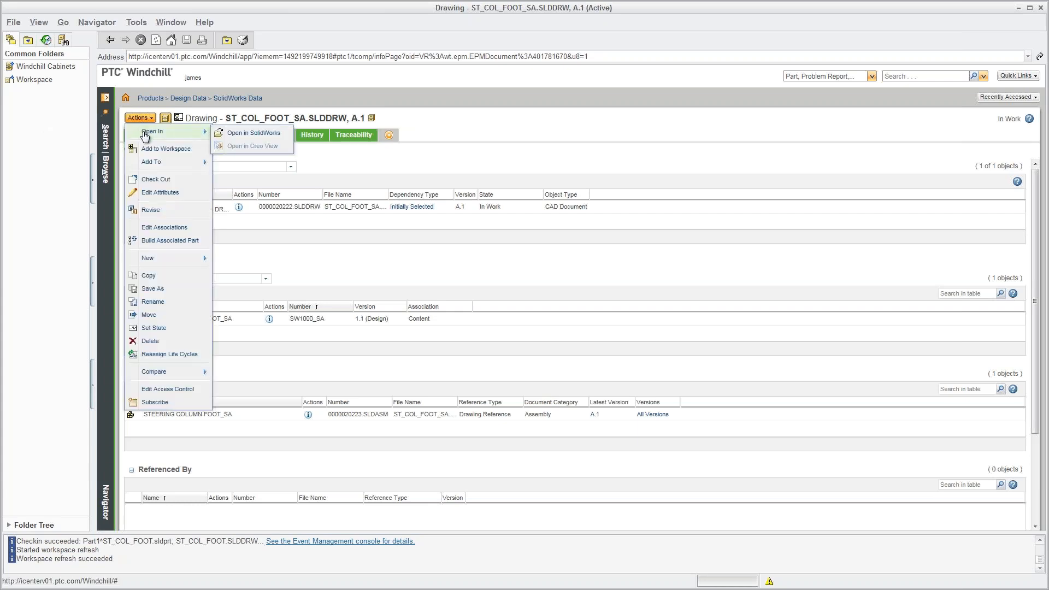
click(247, 133)
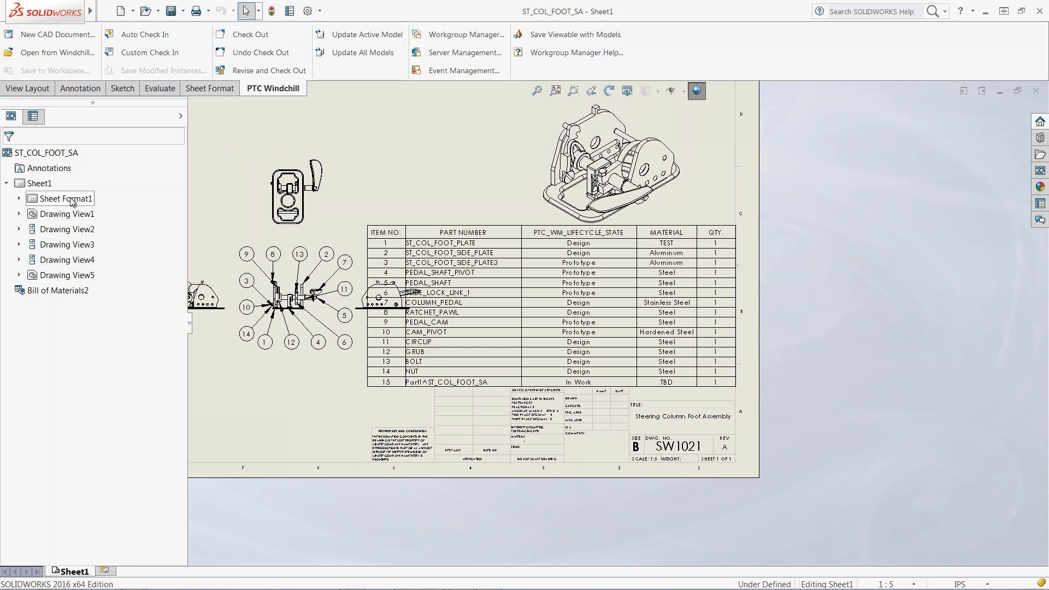
Confirm Drawing View1 references ST_COL_FOOT_SA, then return to Windchill and enter sw1013 as a search.
click(20, 215)
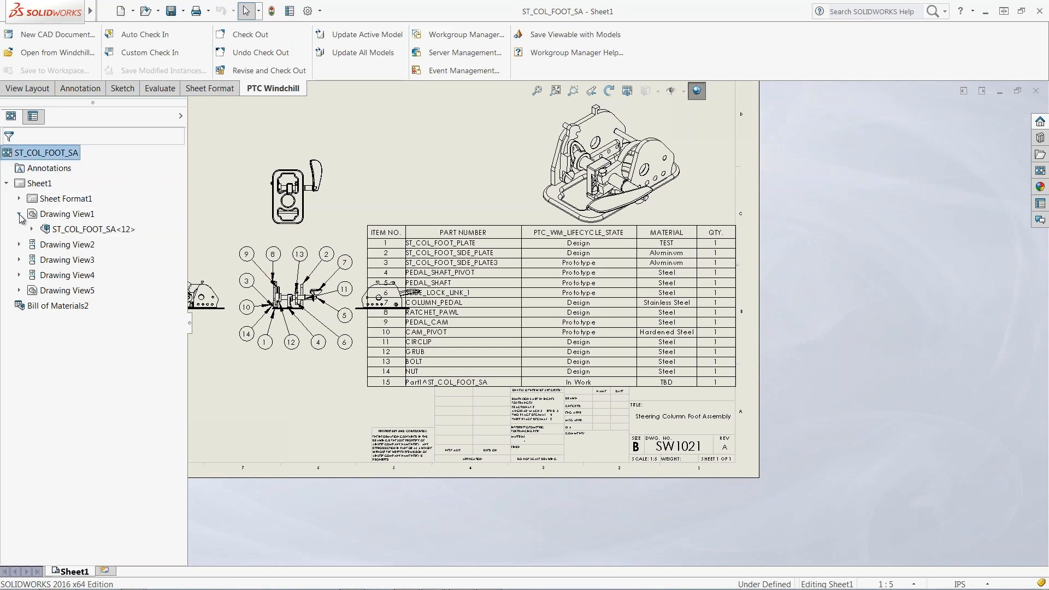
click(67, 231)
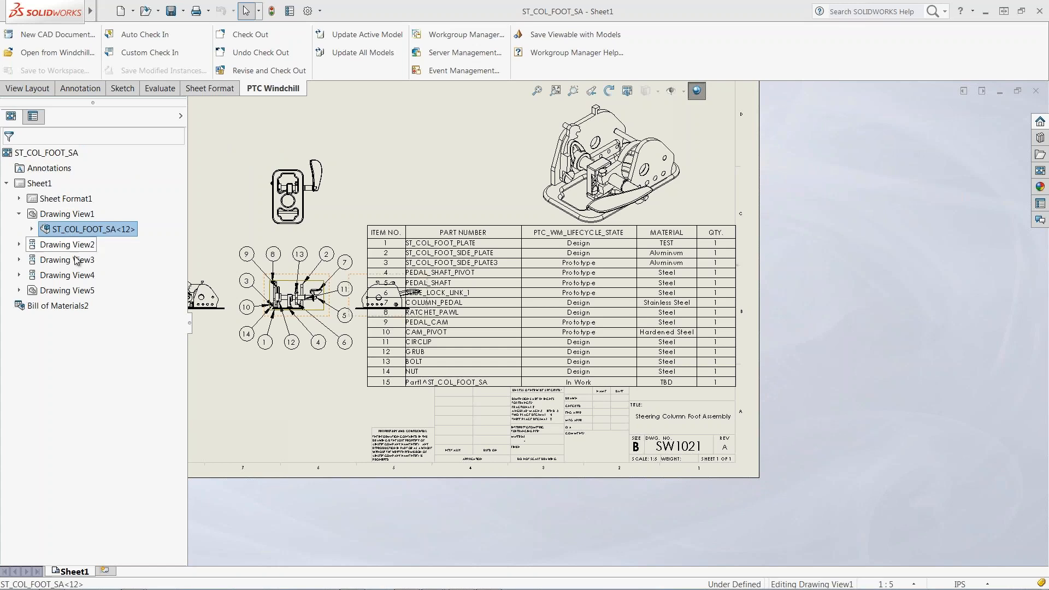
mouse_move(462, 589)
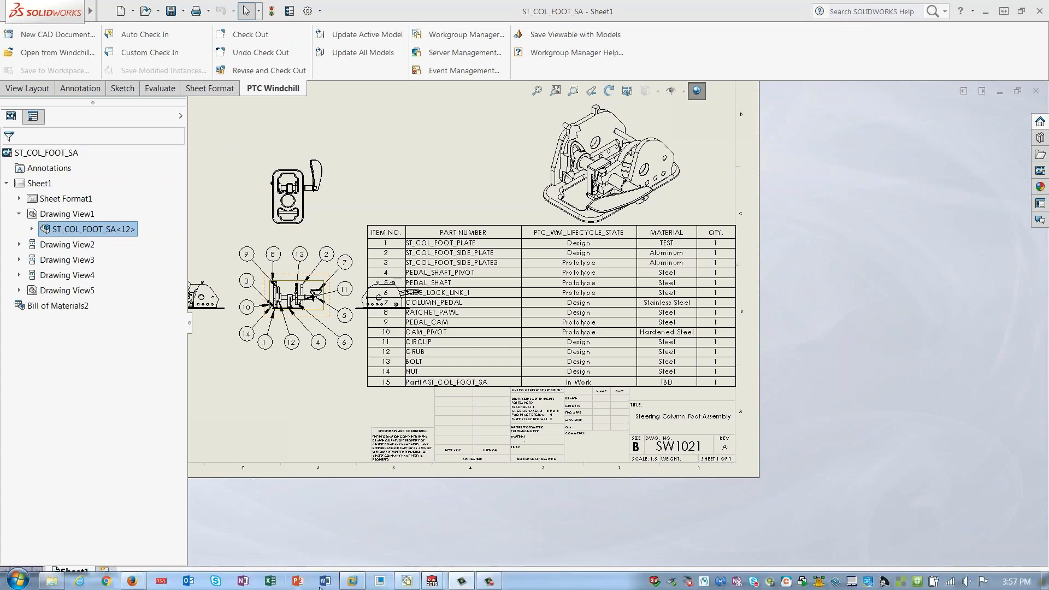
click(406, 581)
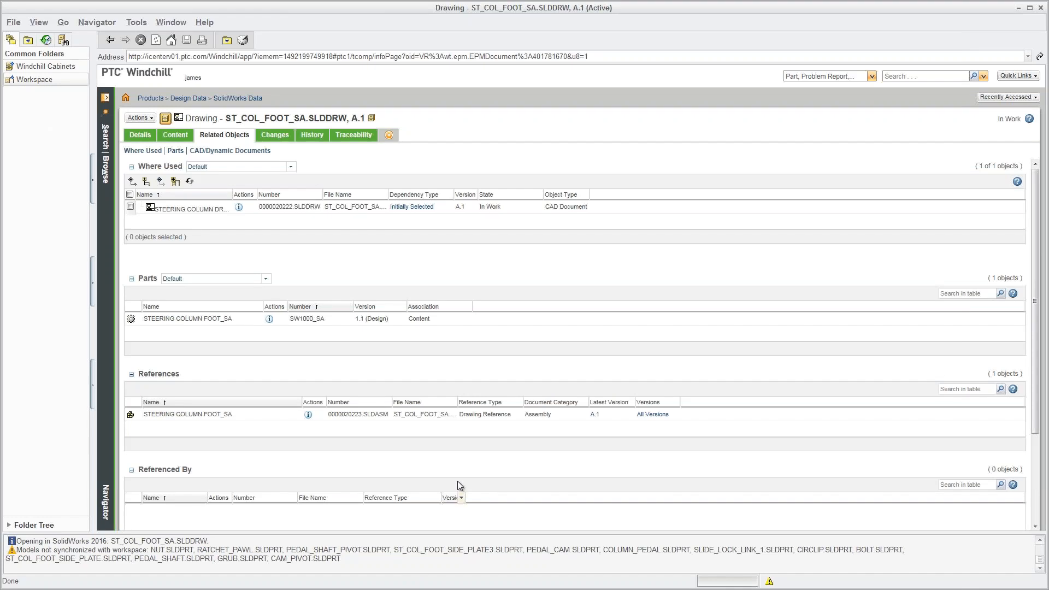
click(906, 77)
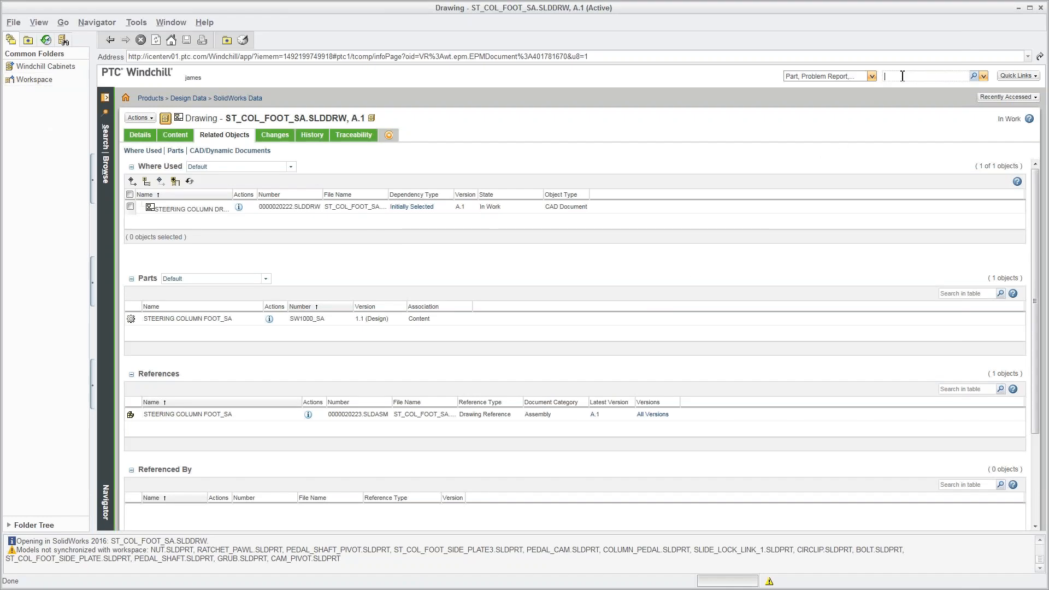
text(sw1013)
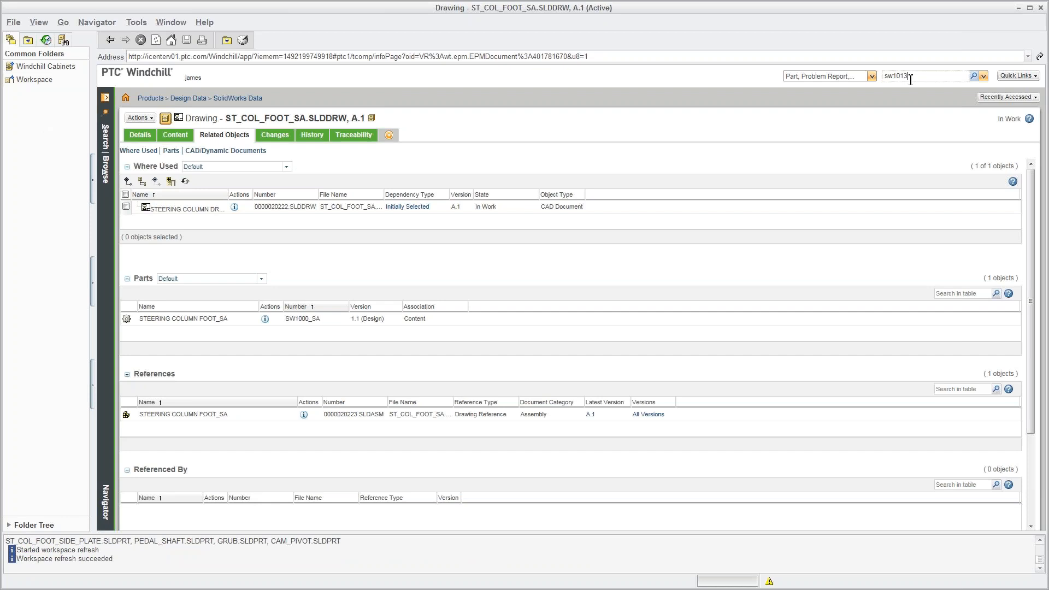
Search for sw1013, open the BOLT.SLDPRT CAD part page, and add a blank tab.
key(Return)
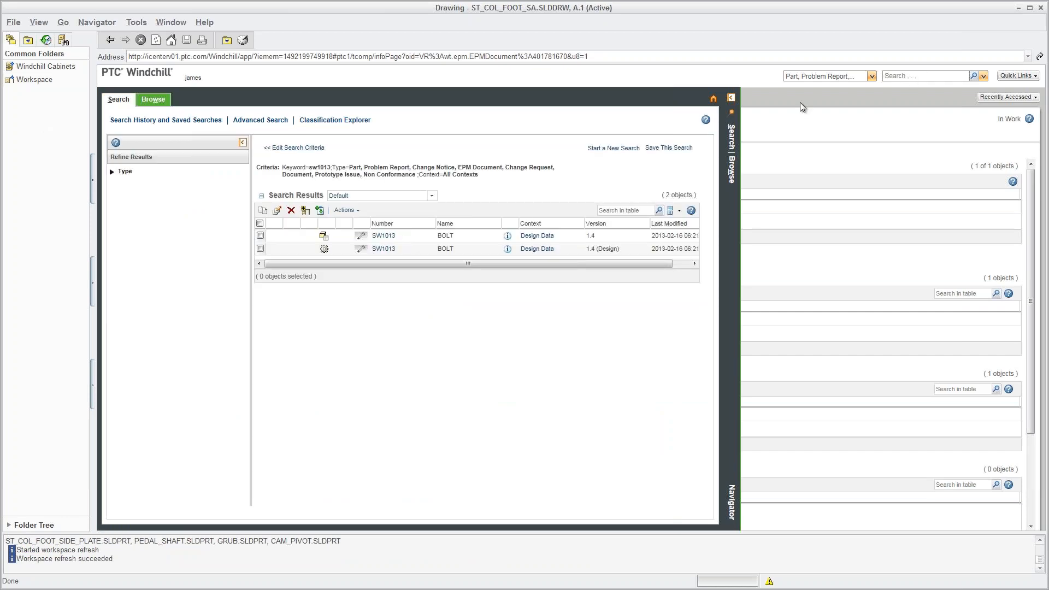
click(508, 236)
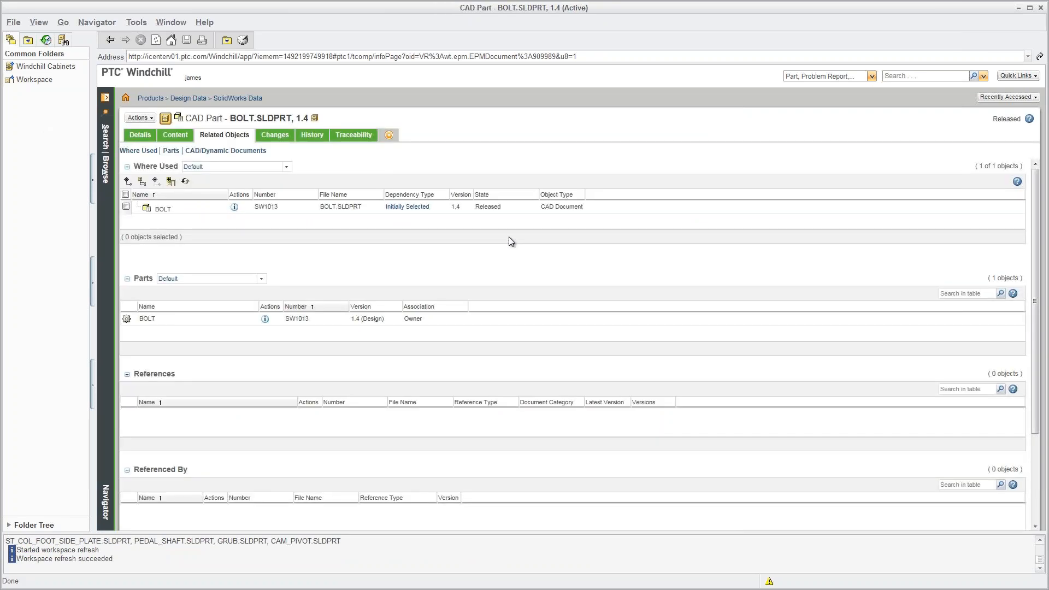
click(391, 136)
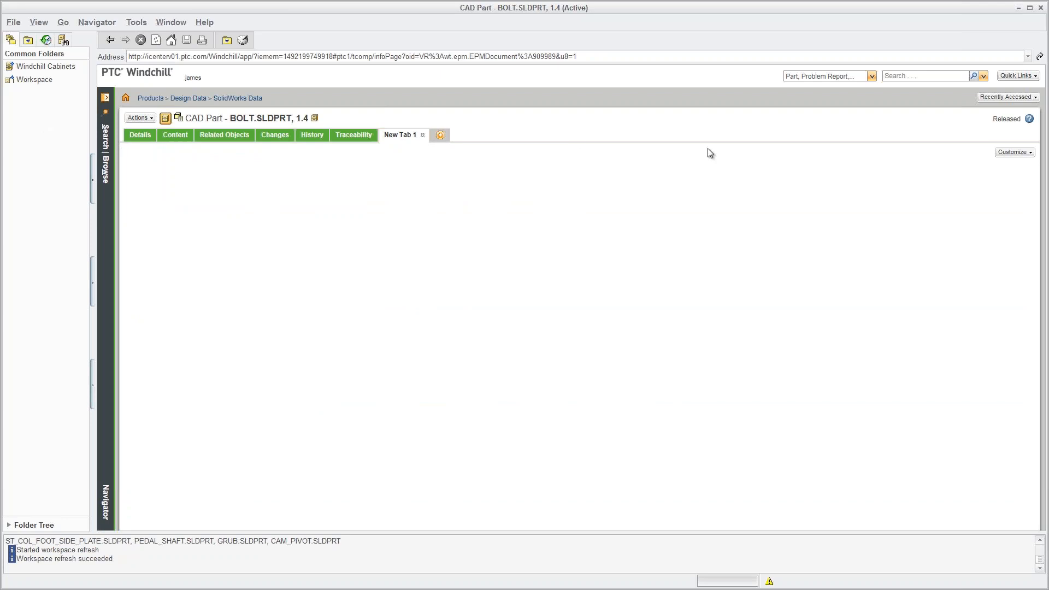
Make the new tab show the Family table, name it 'Family', and choose Add to Workspace for BOLT.
click(1010, 153)
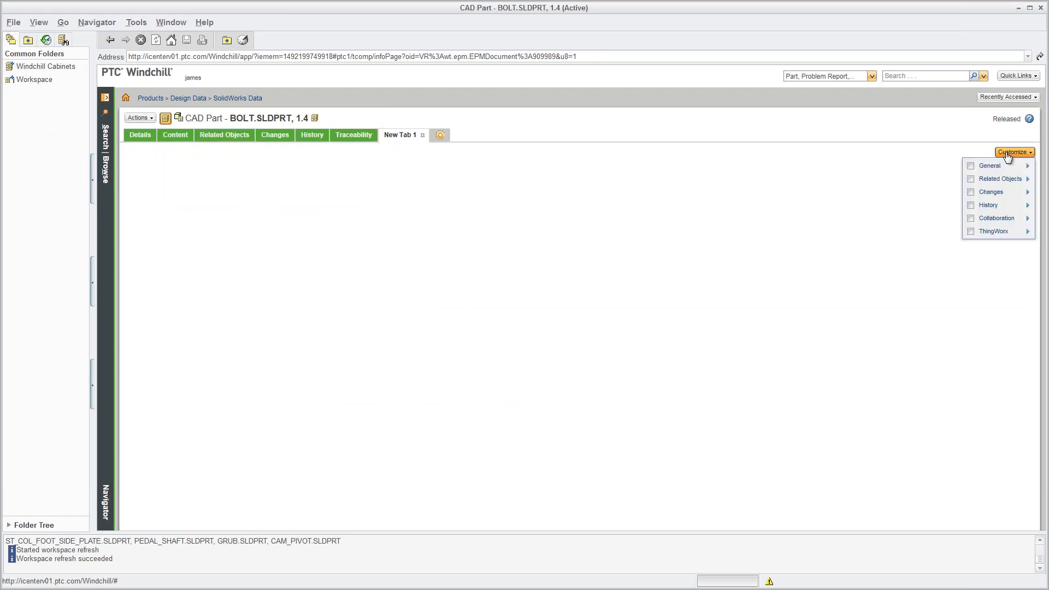
mouse_move(1007, 178)
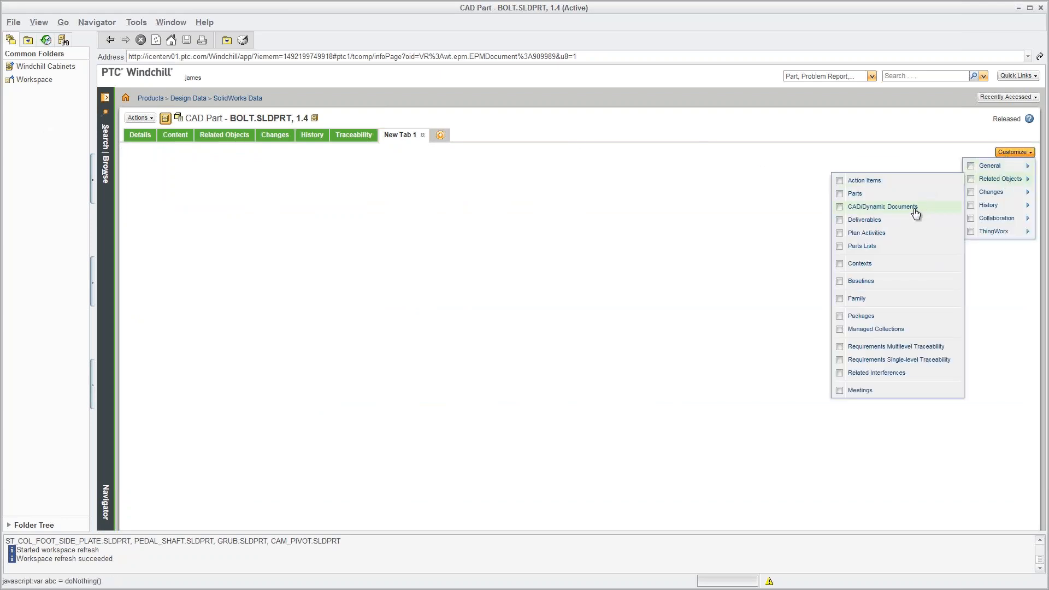
click(905, 300)
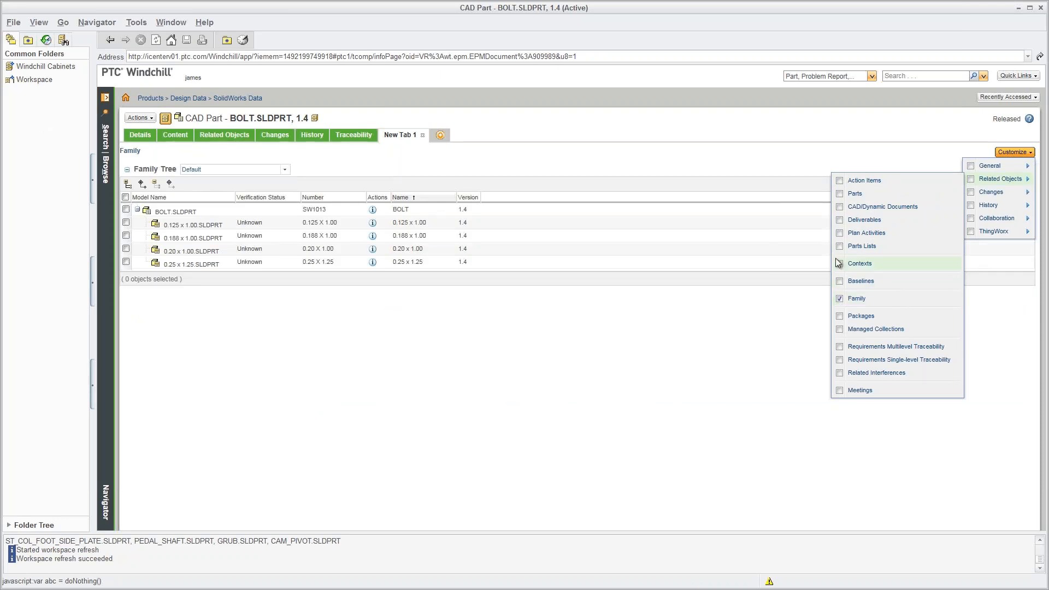
click(505, 139)
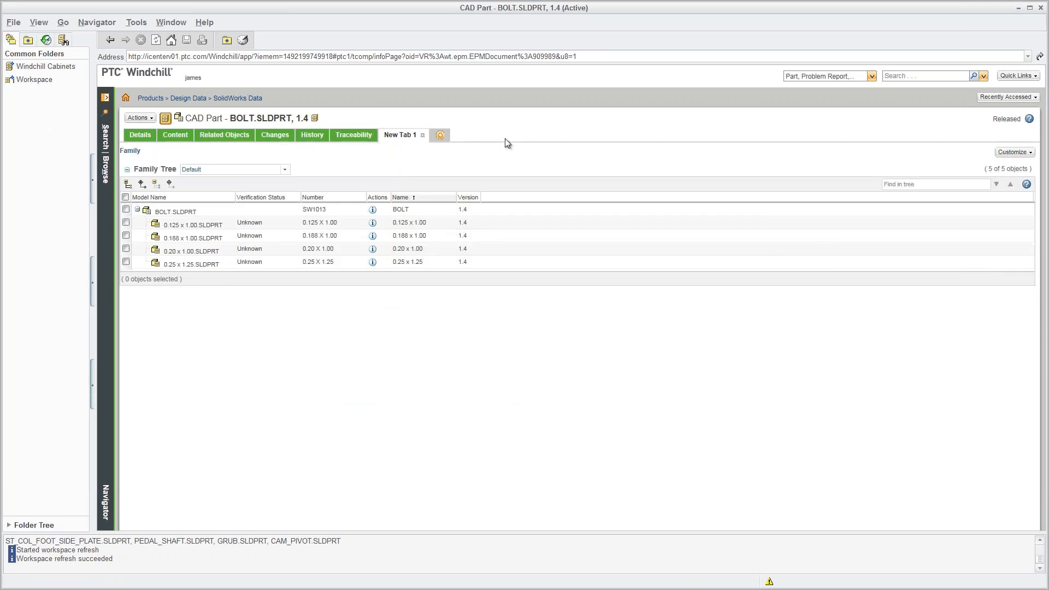
click(411, 138)
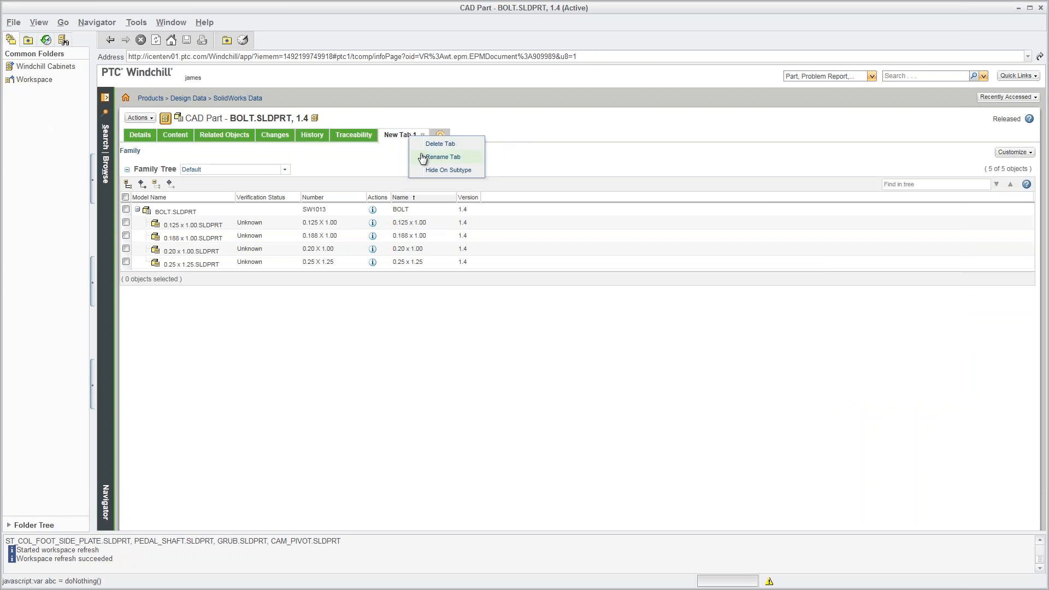
click(423, 158)
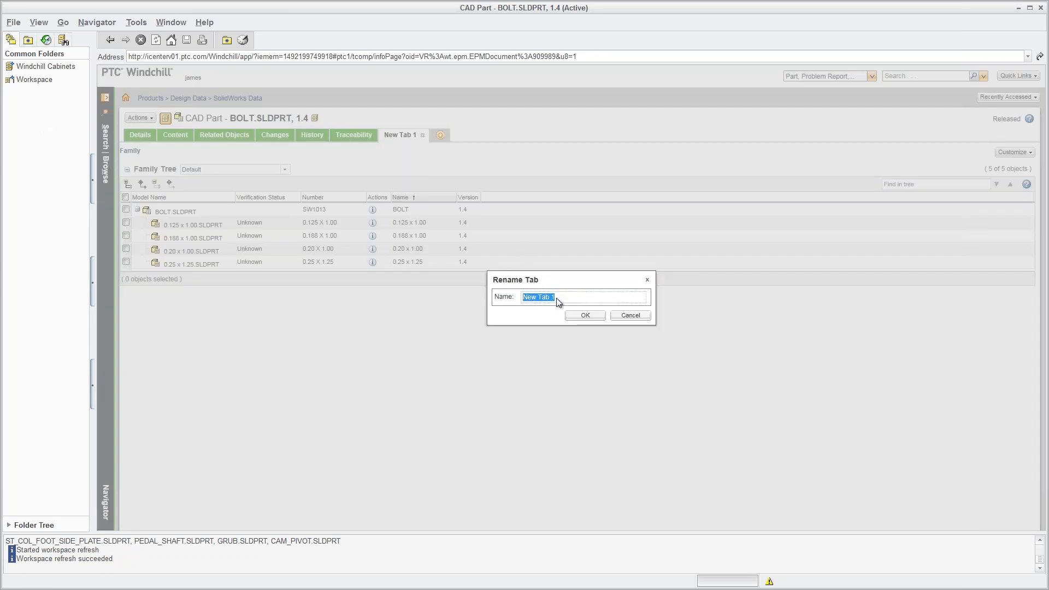
text(Family)
click(586, 315)
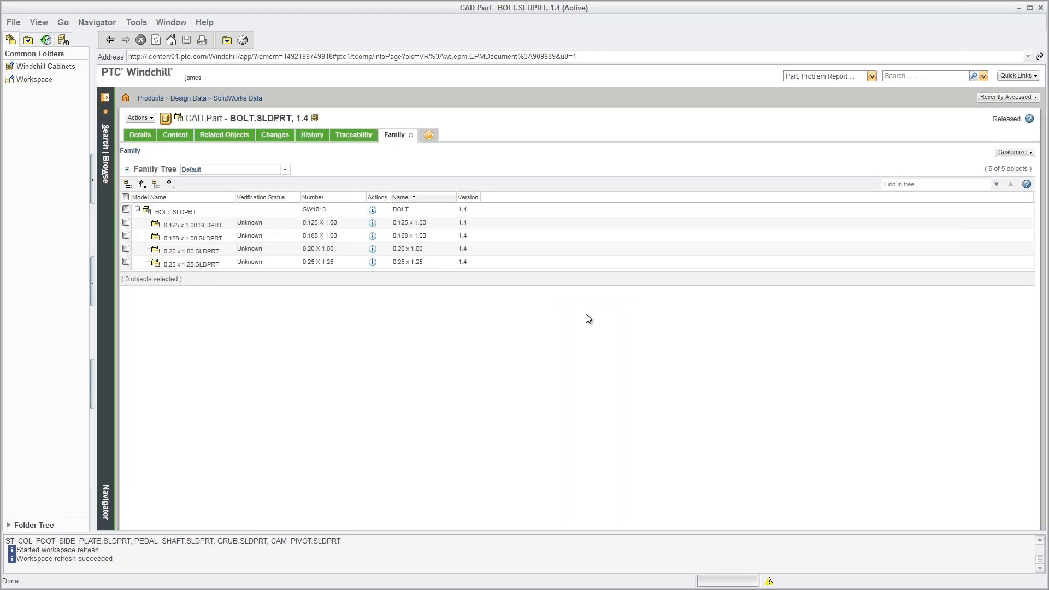
click(143, 118)
click(148, 149)
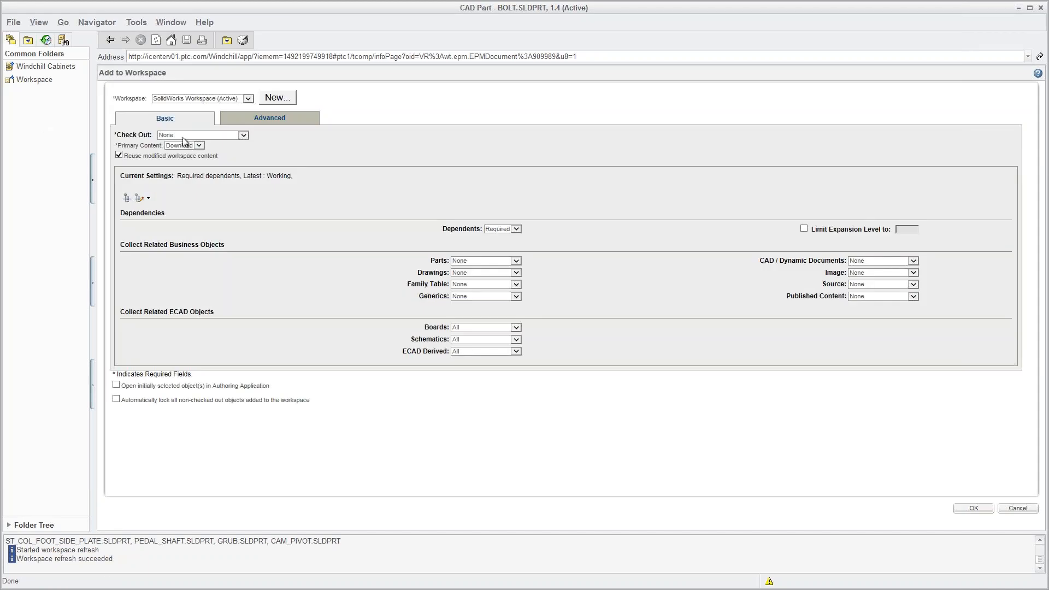
Add BOLT and its four family instances to the workspace, checked out and opened in SolidWorks.
click(255, 120)
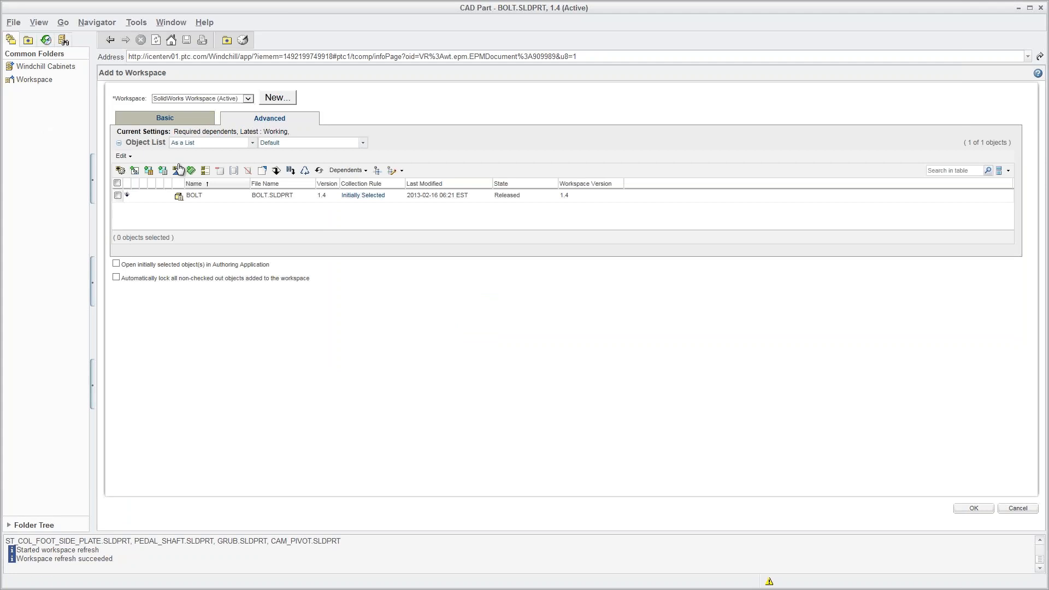
click(118, 196)
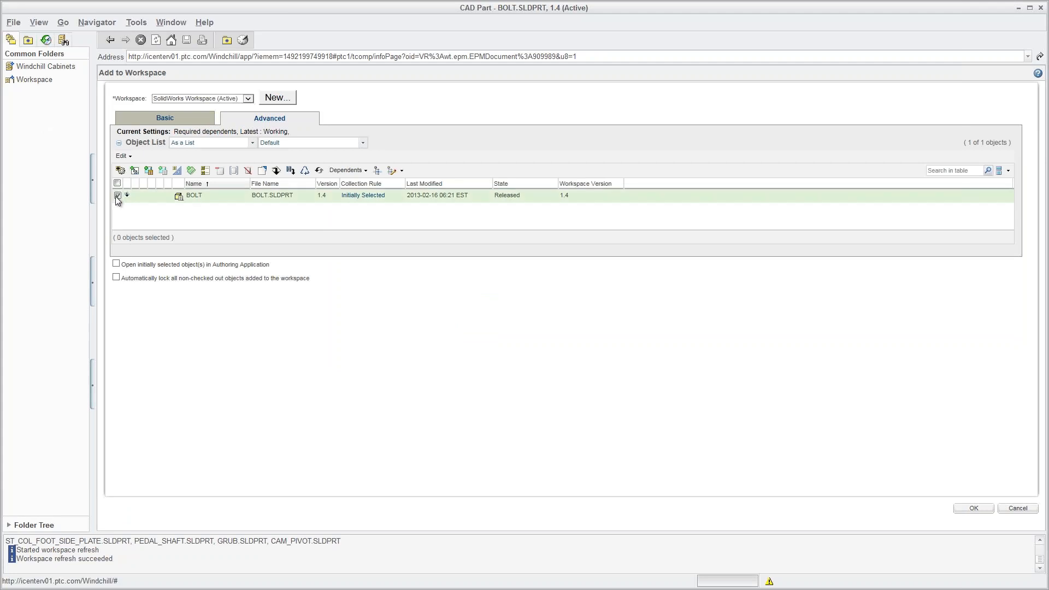
click(149, 170)
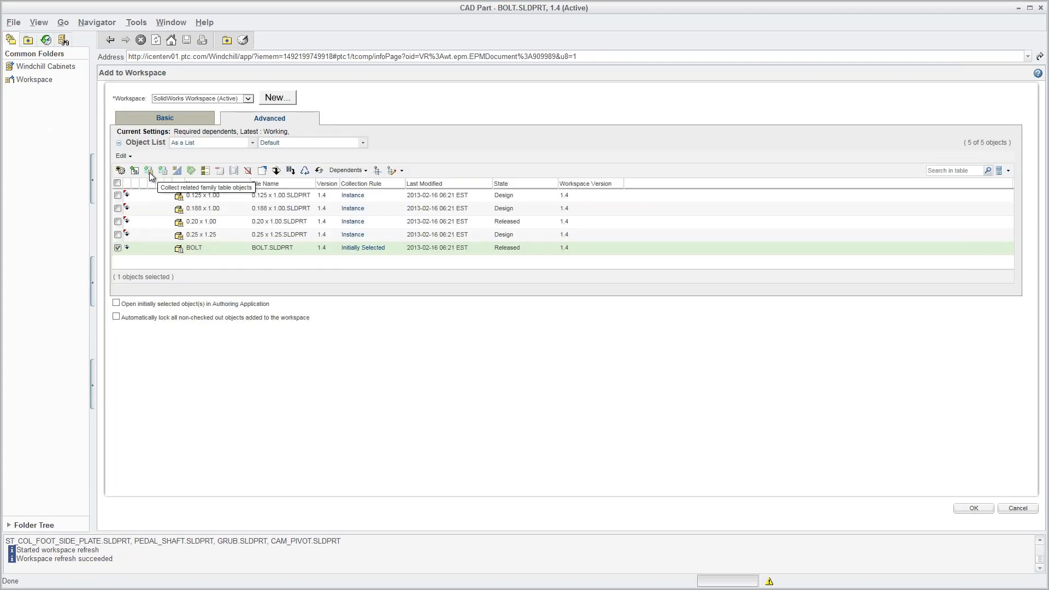
click(118, 184)
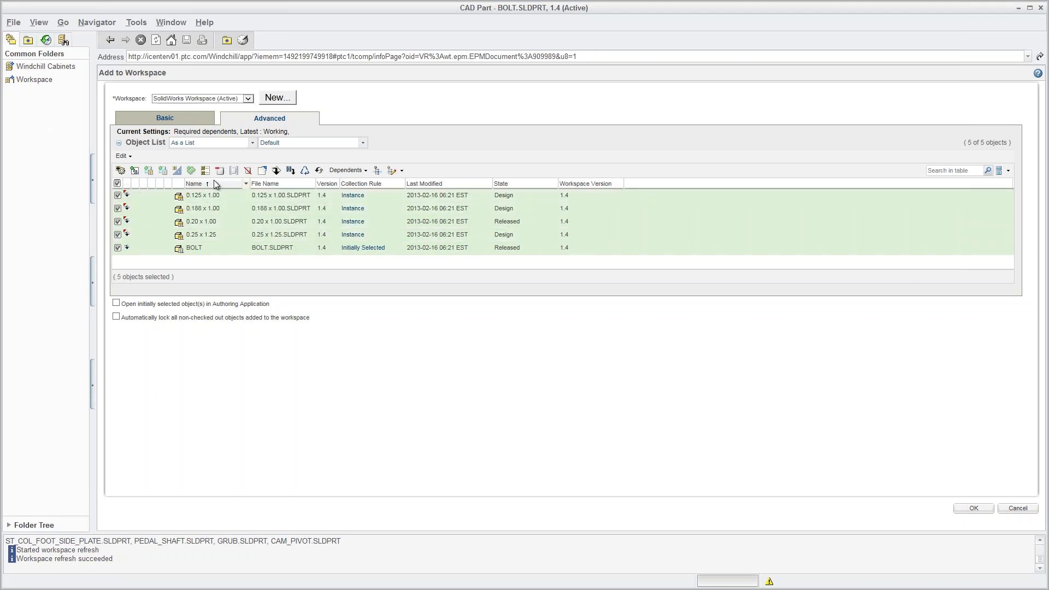
click(262, 171)
click(968, 508)
click(117, 303)
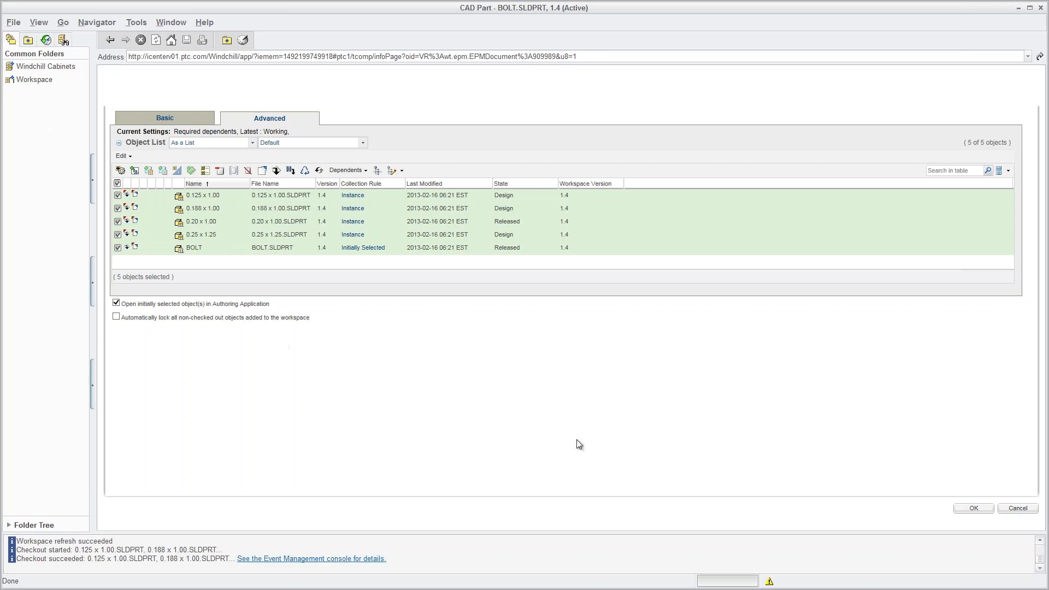
click(972, 509)
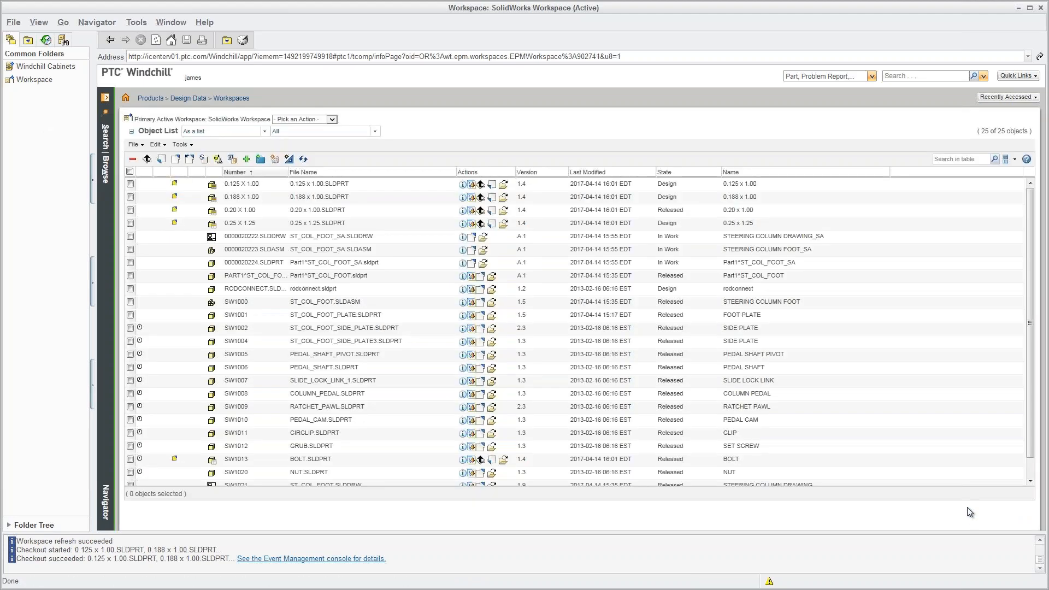
In SolidWorks, show BOLT's configurations, activate Default, and open the configurations context menu.
key(alt+Tab)
key(alt+Tab)
key(alt+Tab)
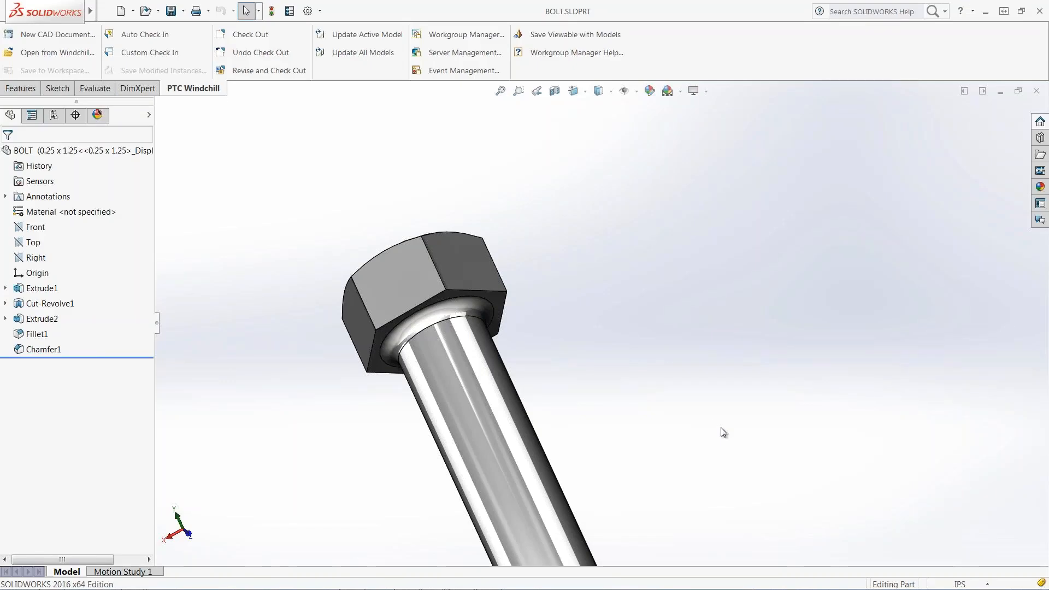
click(58, 120)
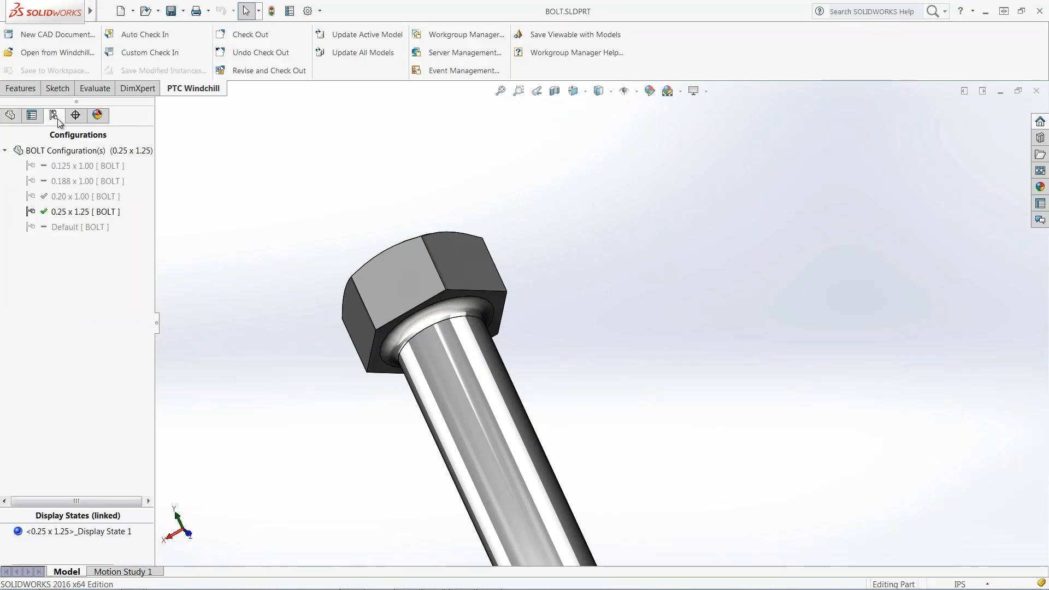
double_click(65, 227)
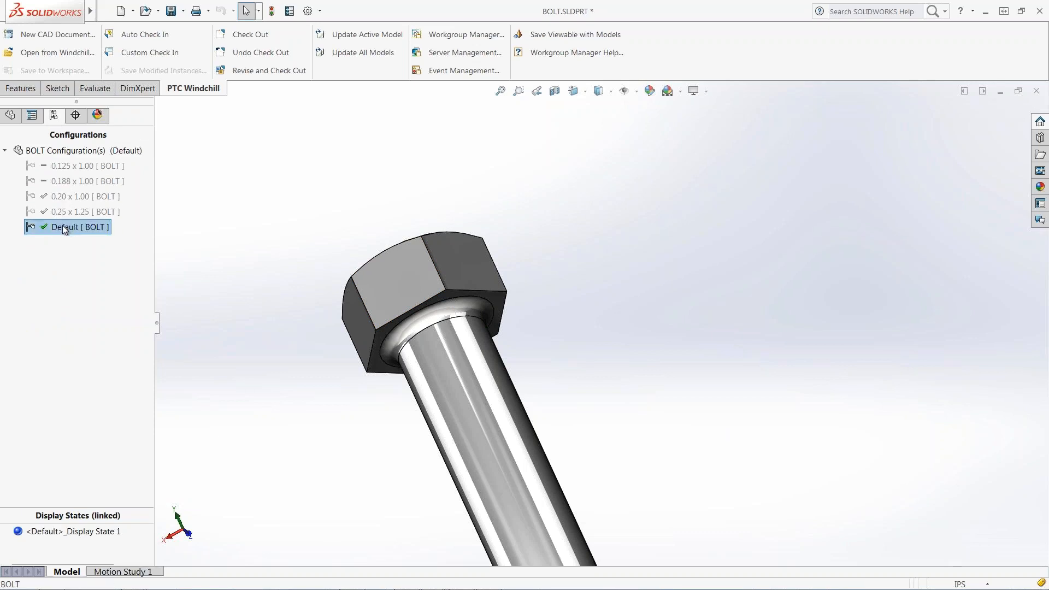
right_click(70, 150)
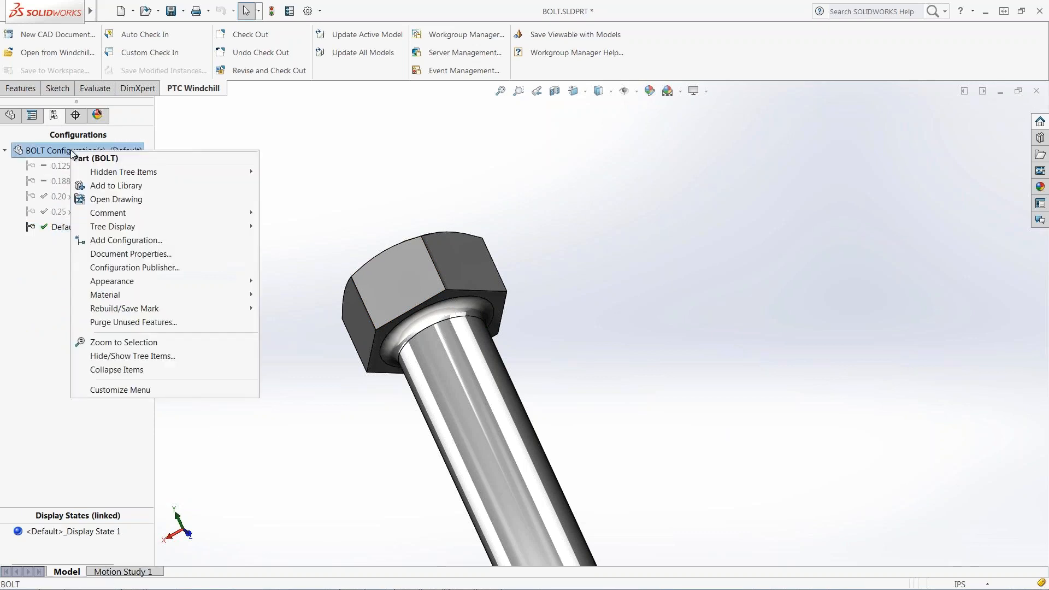
Add a new BOLT configuration named '0.312 x 1.00'.
click(91, 240)
text(0)
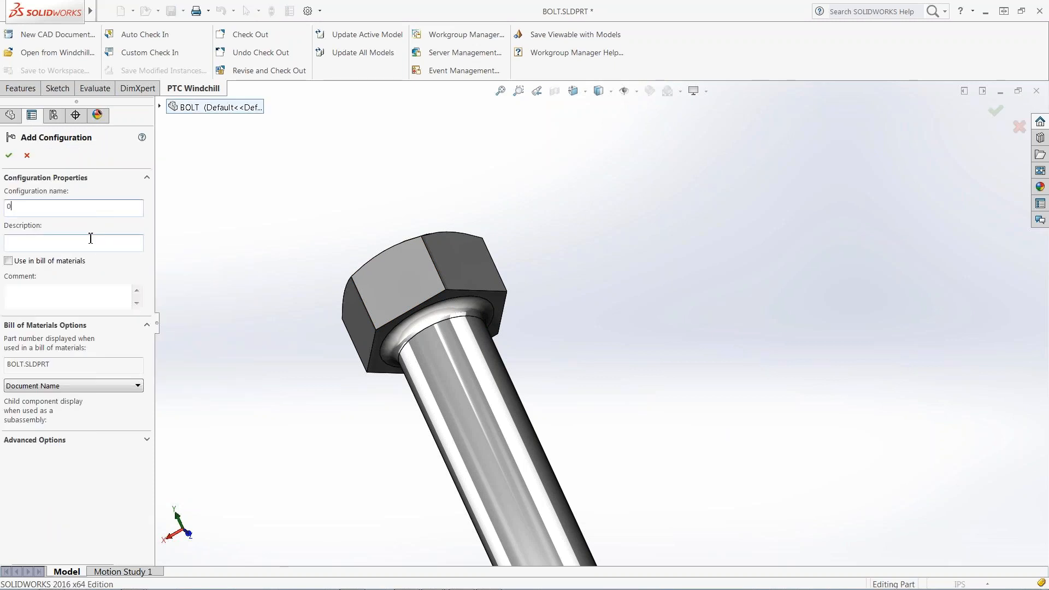
text(.312 x 1.00)
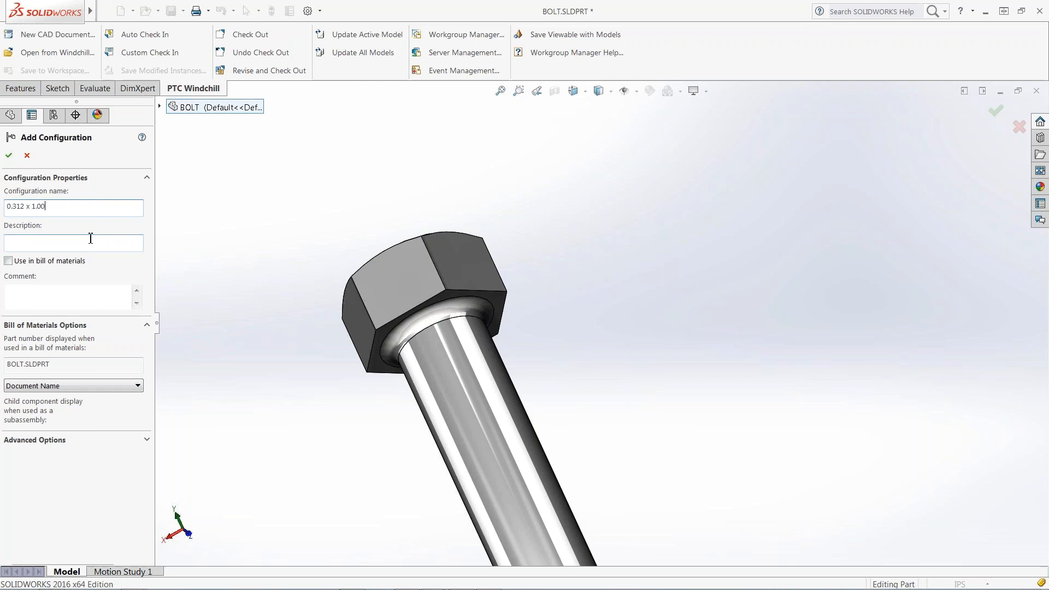
click(9, 158)
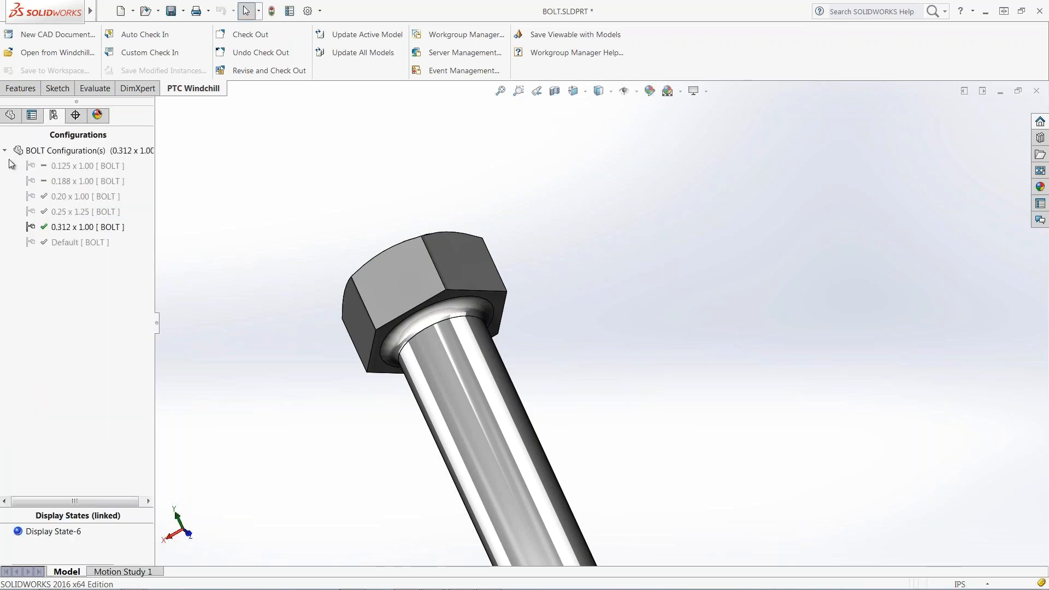
Change the shank diameter from ⌀.25 to 0.312 and the length from 1.25 to 1.
click(453, 408)
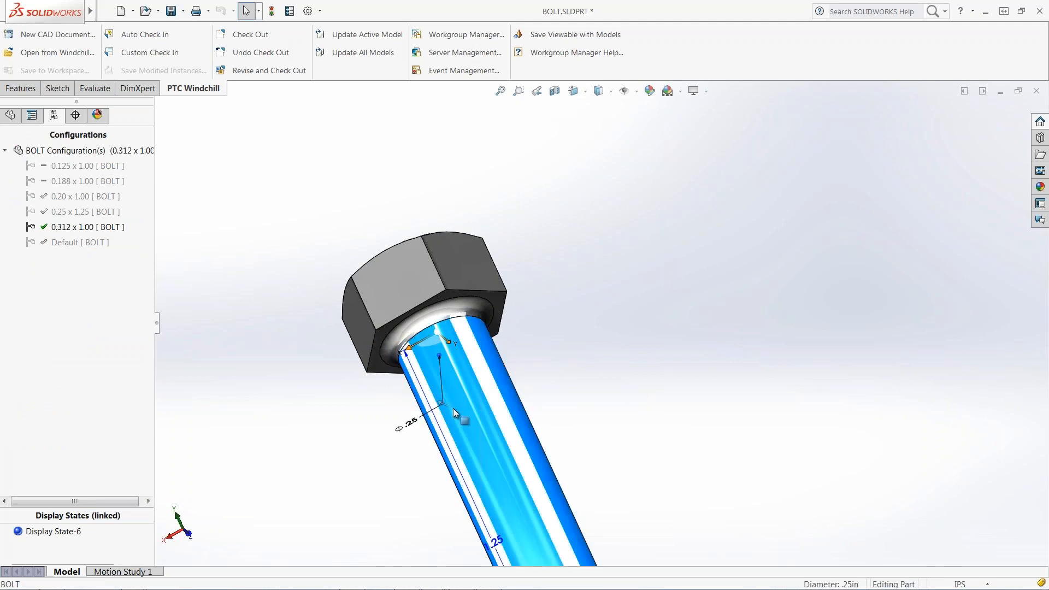
shift+middle_drag(454, 408, 494, 222)
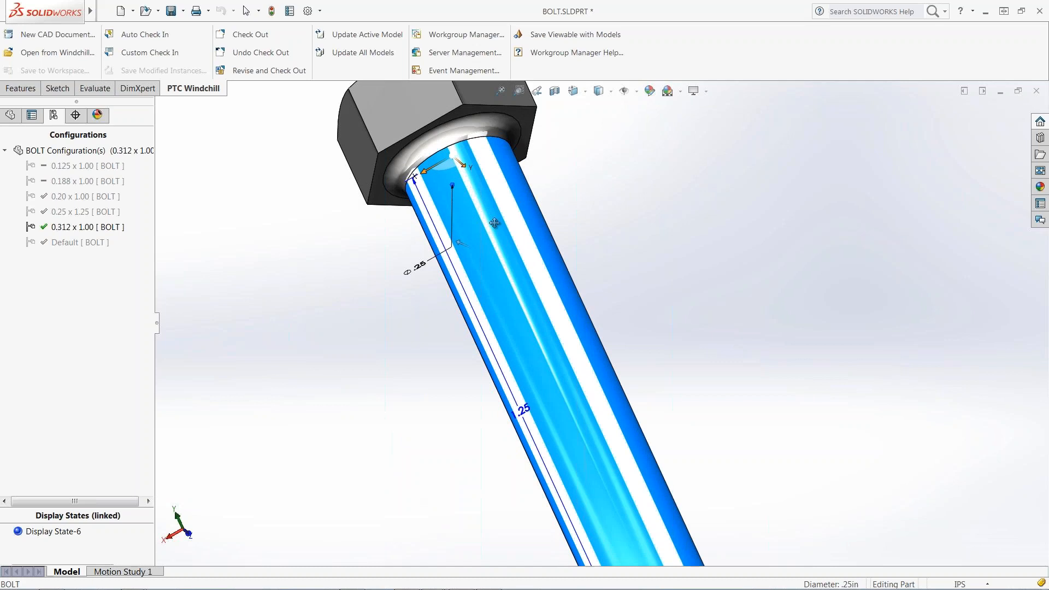
double_click(422, 273)
text(0.312)
key(Return)
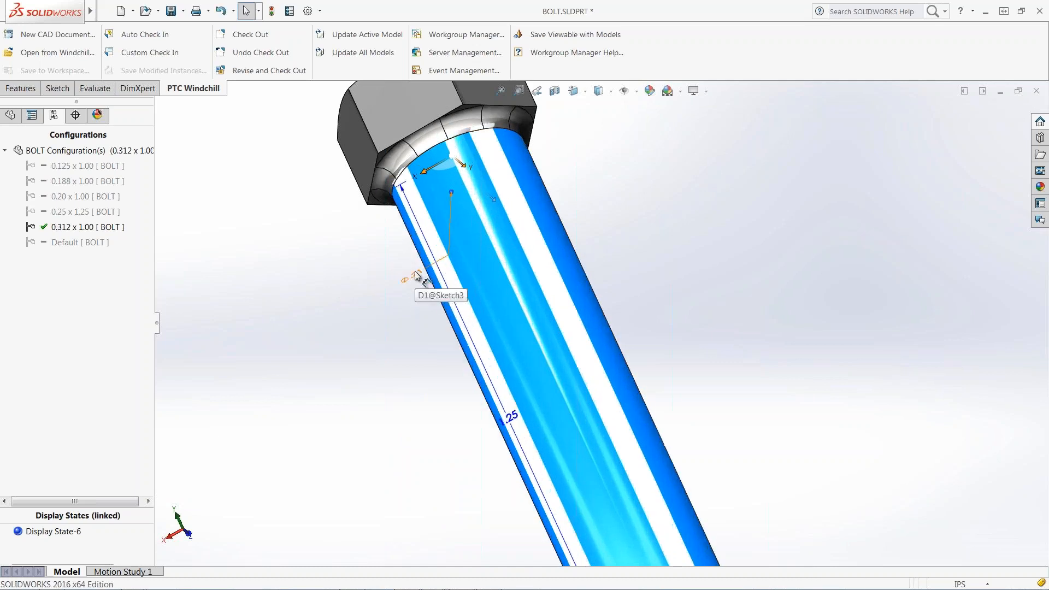
double_click(512, 417)
text(1)
key(Return)
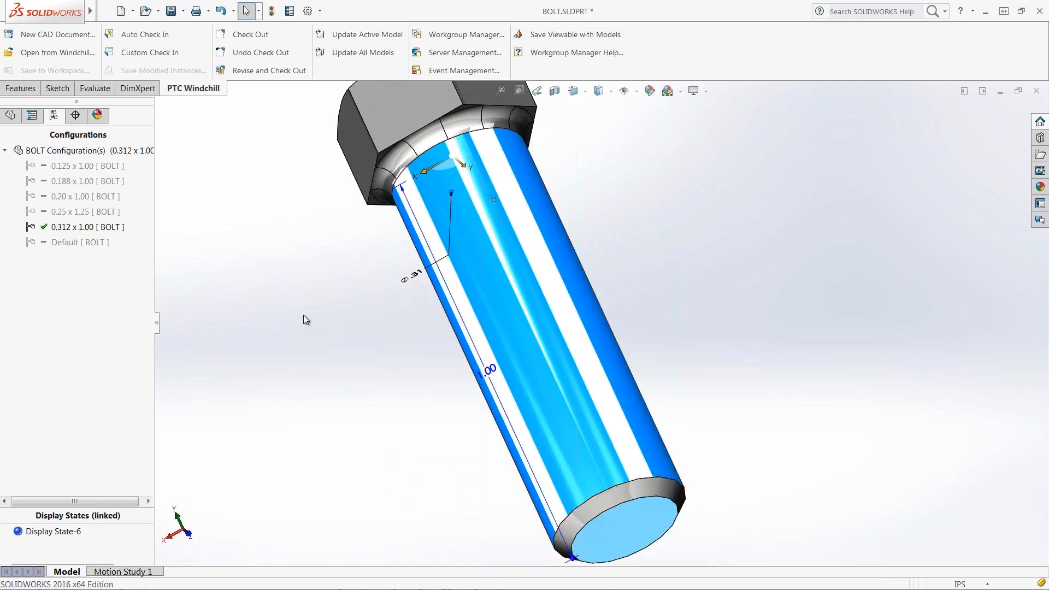
Mark the 0.312 x 1.00 configuration as an instance by setting its PTC_IS_INSTANCE custom property to Yes.
right_click(86, 234)
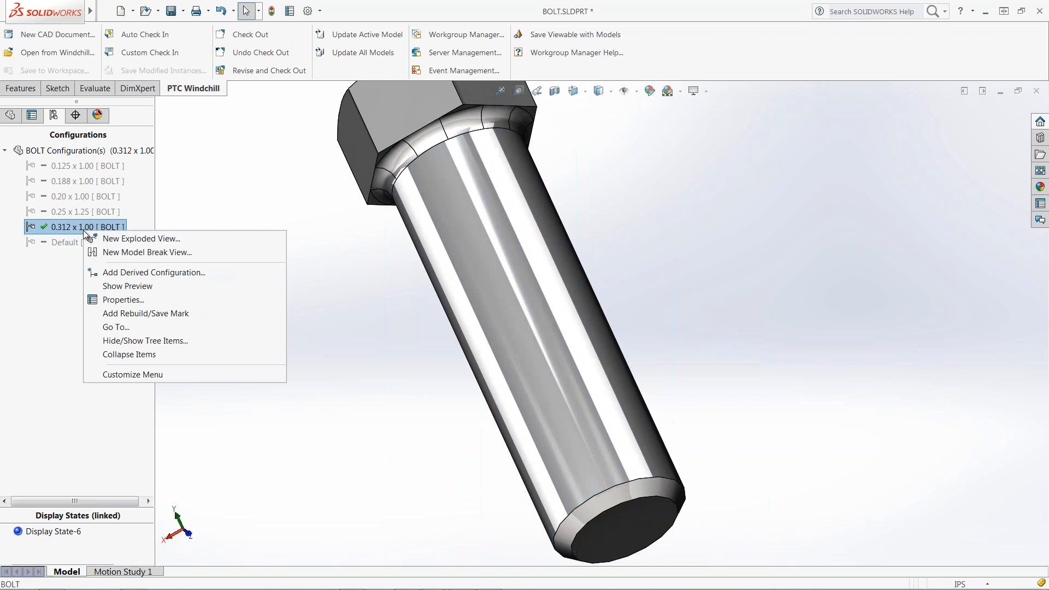
click(108, 300)
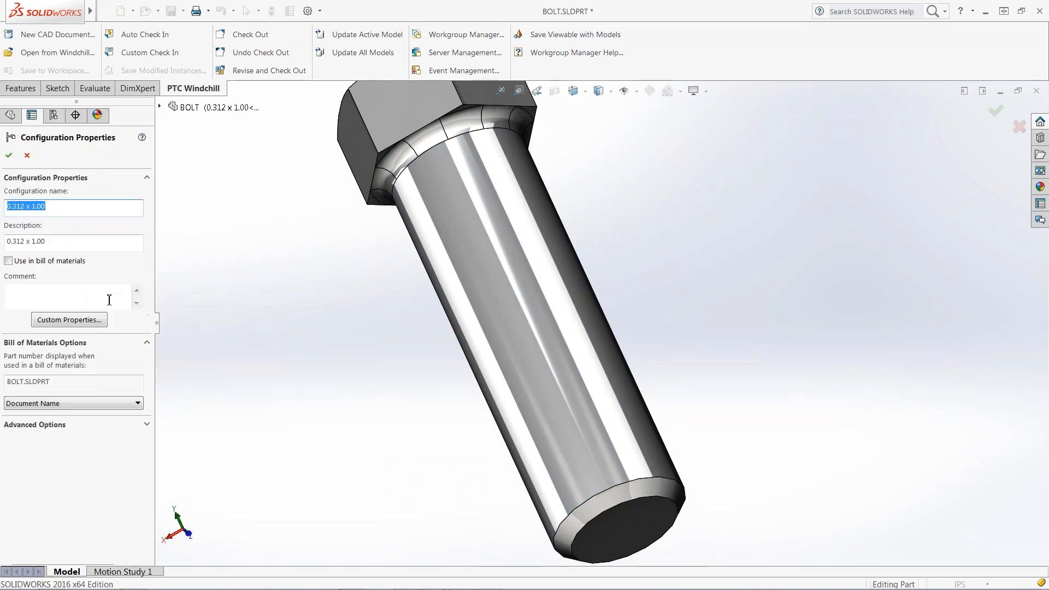
click(96, 321)
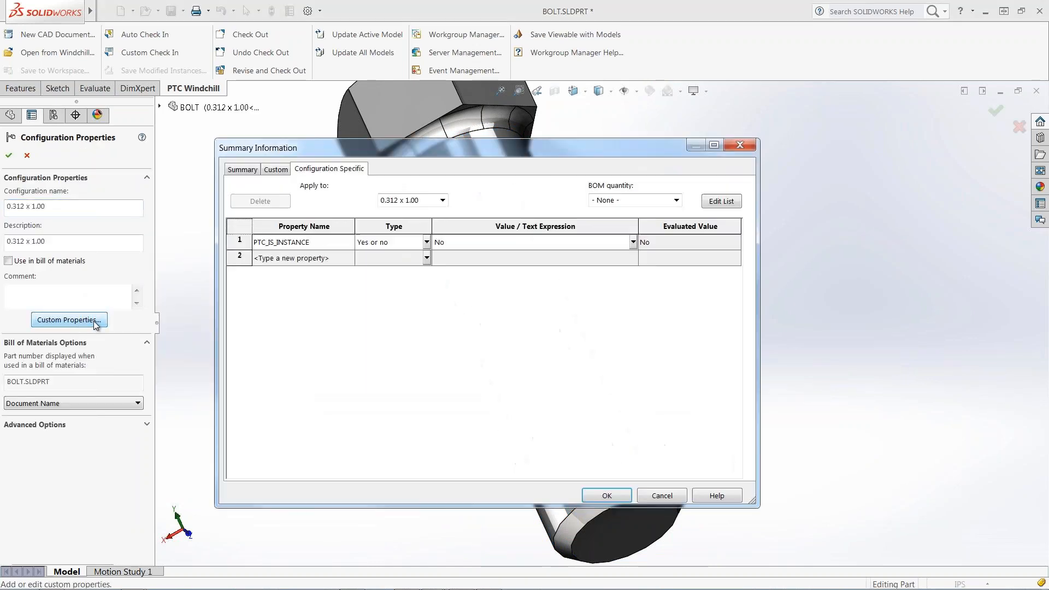
click(553, 247)
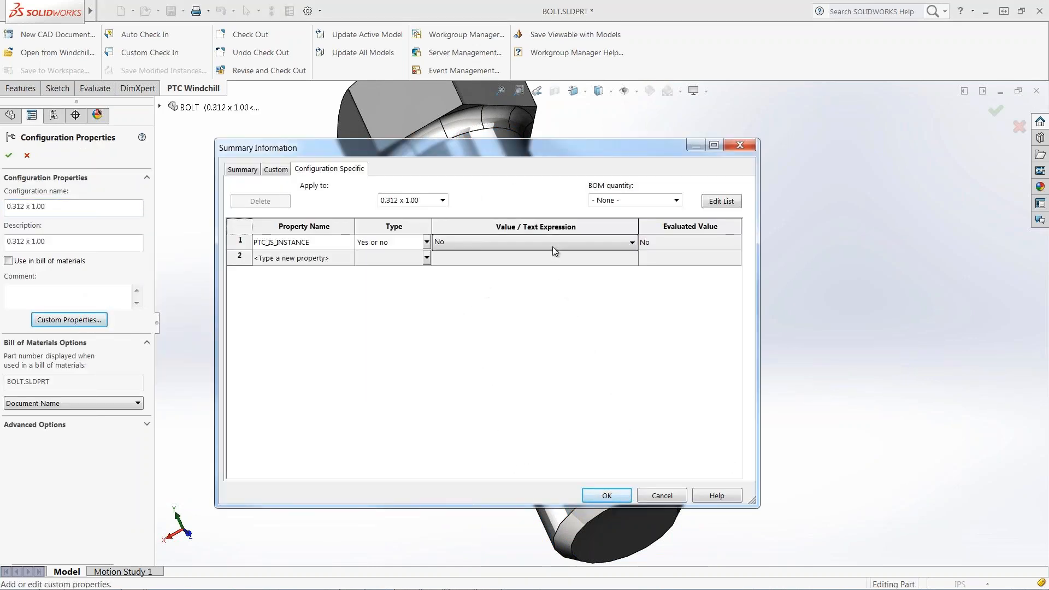
click(551, 260)
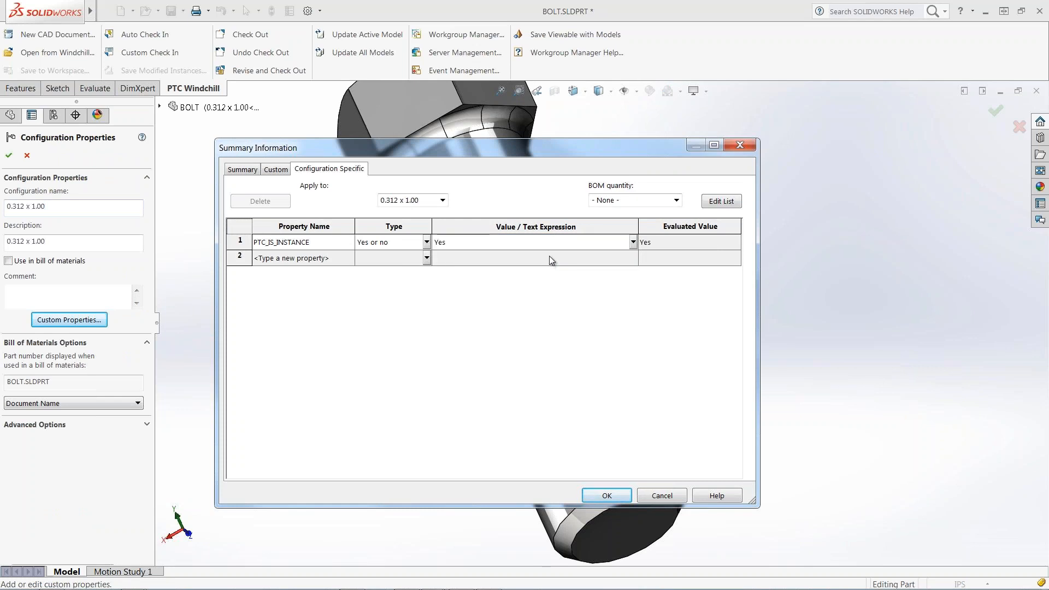
click(606, 495)
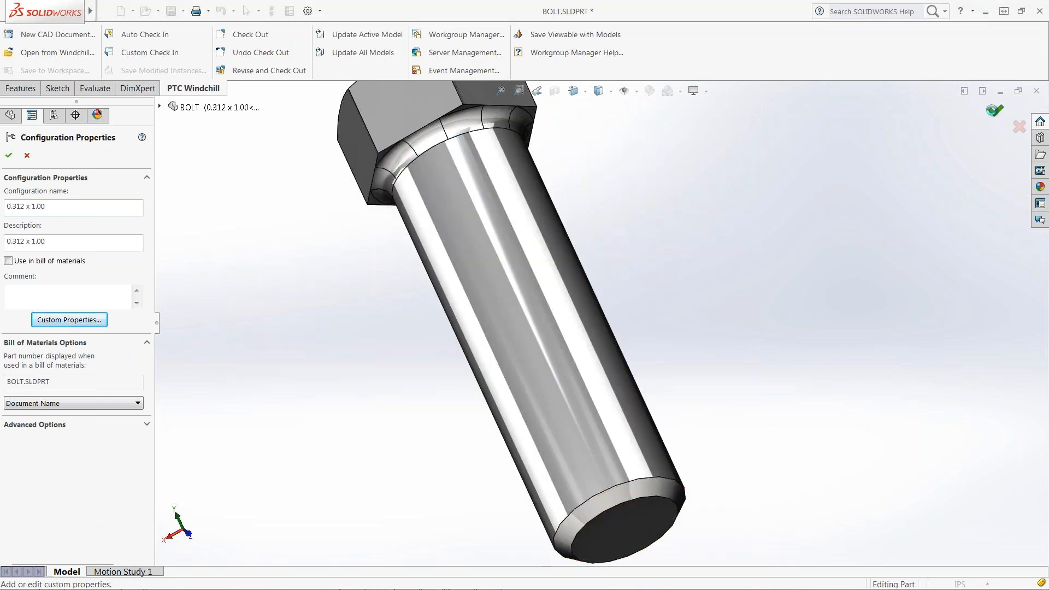
click(993, 114)
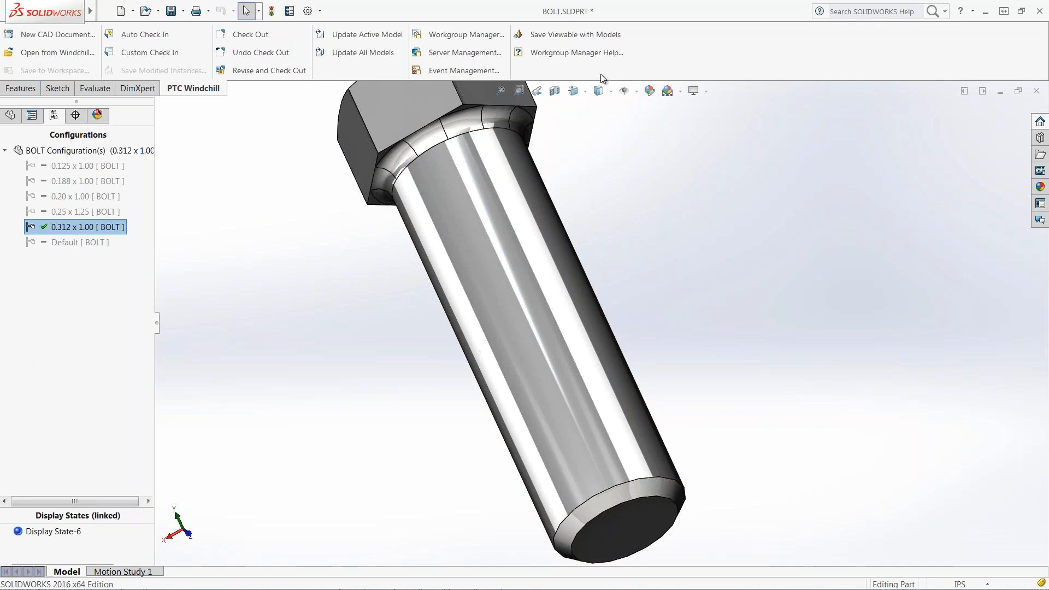
Custom check-in all six BOLT objects, including the new 0.312 x 1.00 instance, then view BOLT's information page.
click(177, 52)
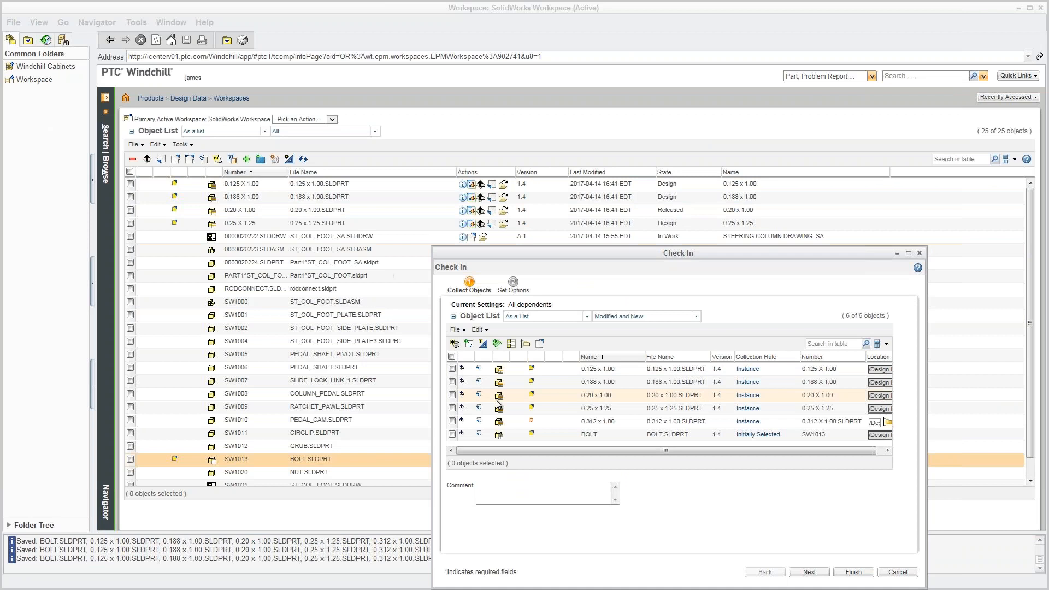
click(531, 424)
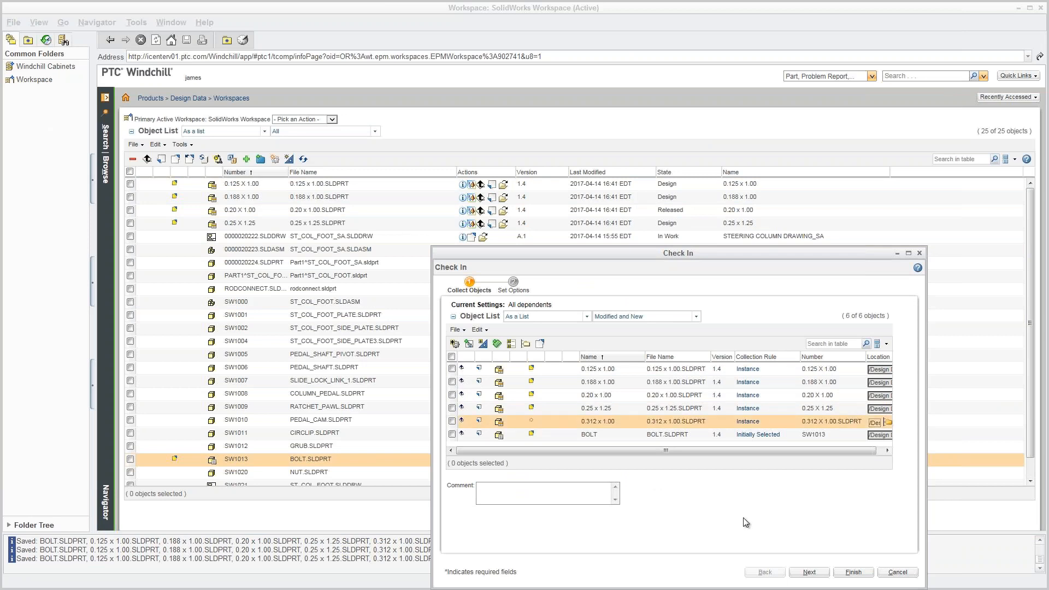
click(853, 572)
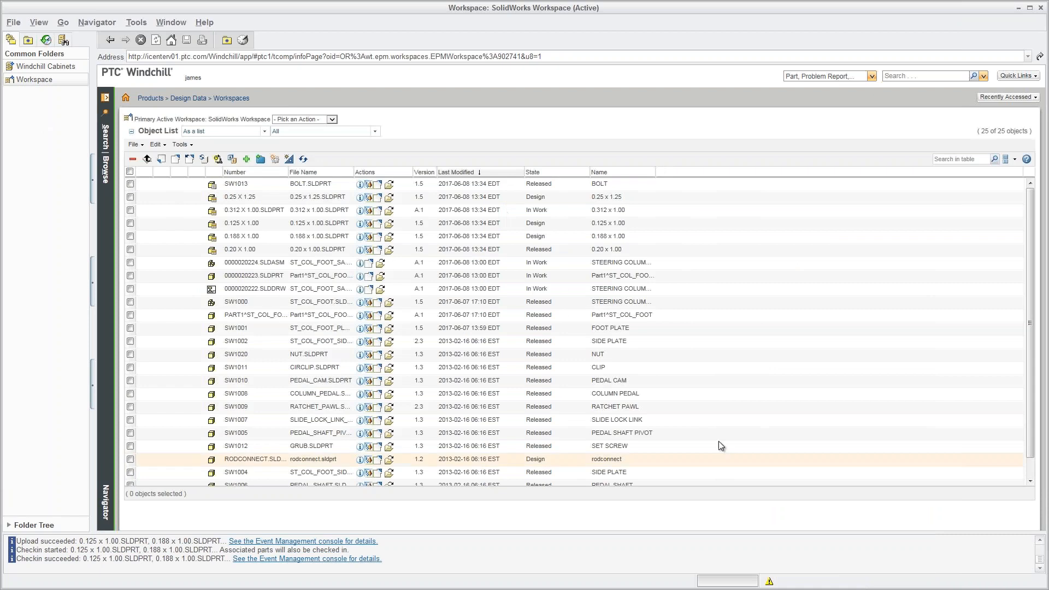
click(360, 184)
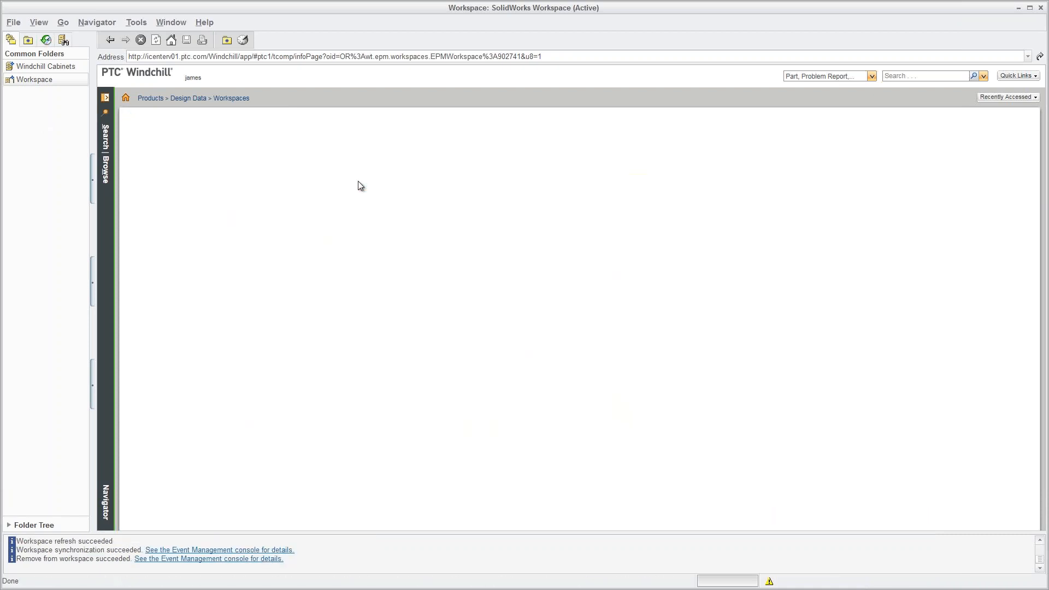